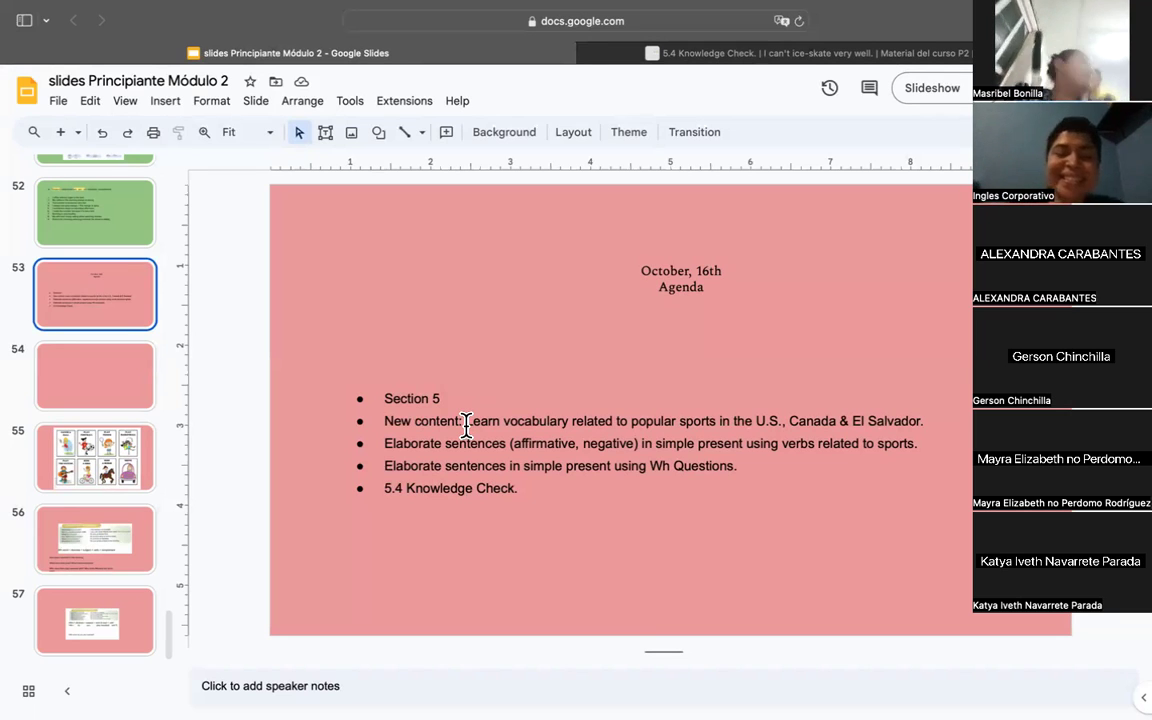
# Move the blank pink slide below the sports picture-cards slide and display the cards as slide 54
pyautogui.click(522, 489)
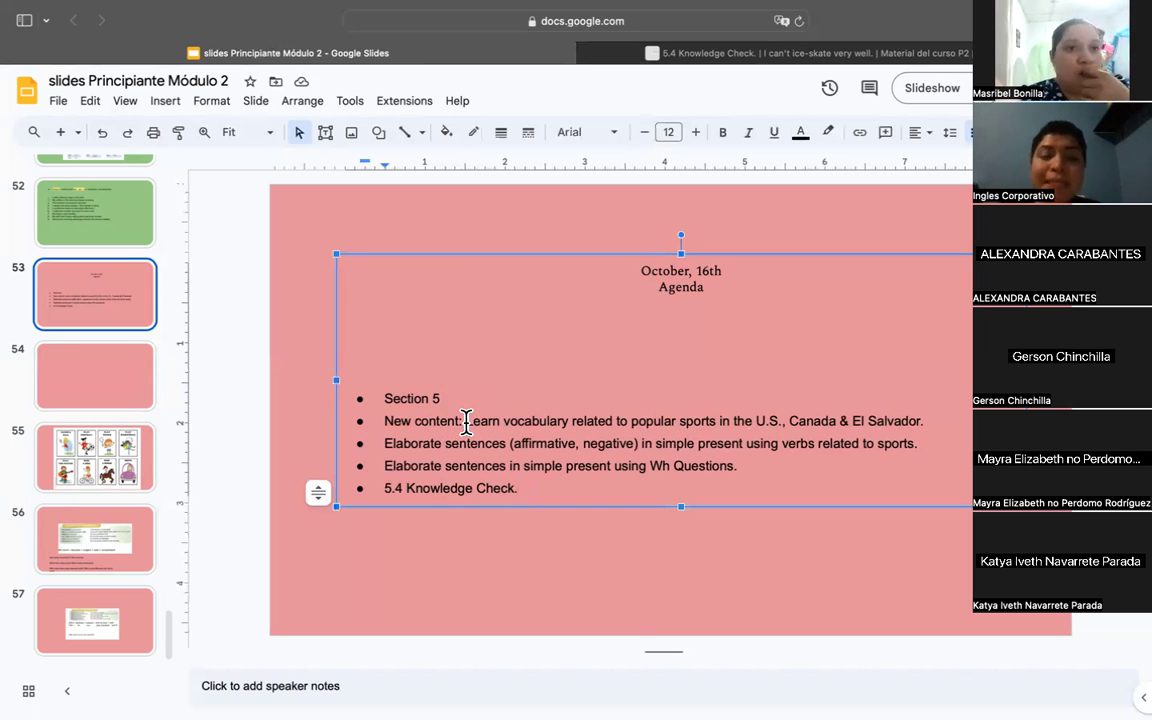
pyautogui.moveTo(127, 398)
pyautogui.mouseDown()
pyautogui.moveTo(127, 511)
pyautogui.moveTo(113, 419)
pyautogui.mouseUp()
pyautogui.click(113, 419)
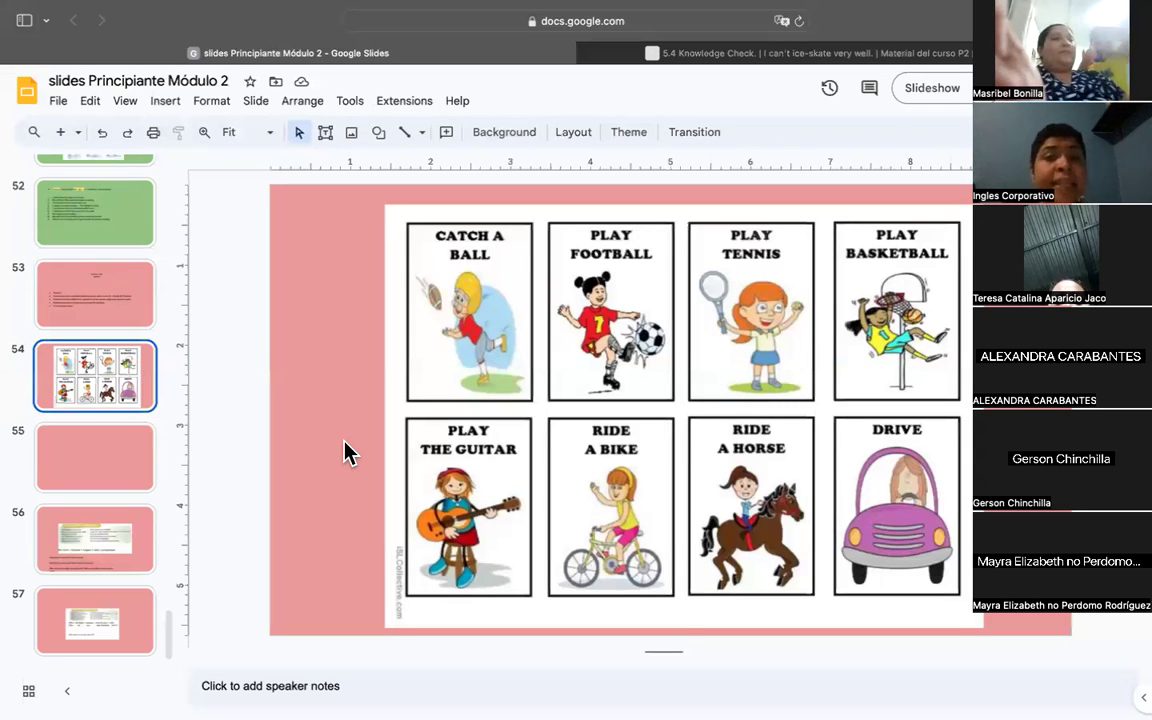
# Show slide 53, the October 16th agenda
pyautogui.click(99, 300)
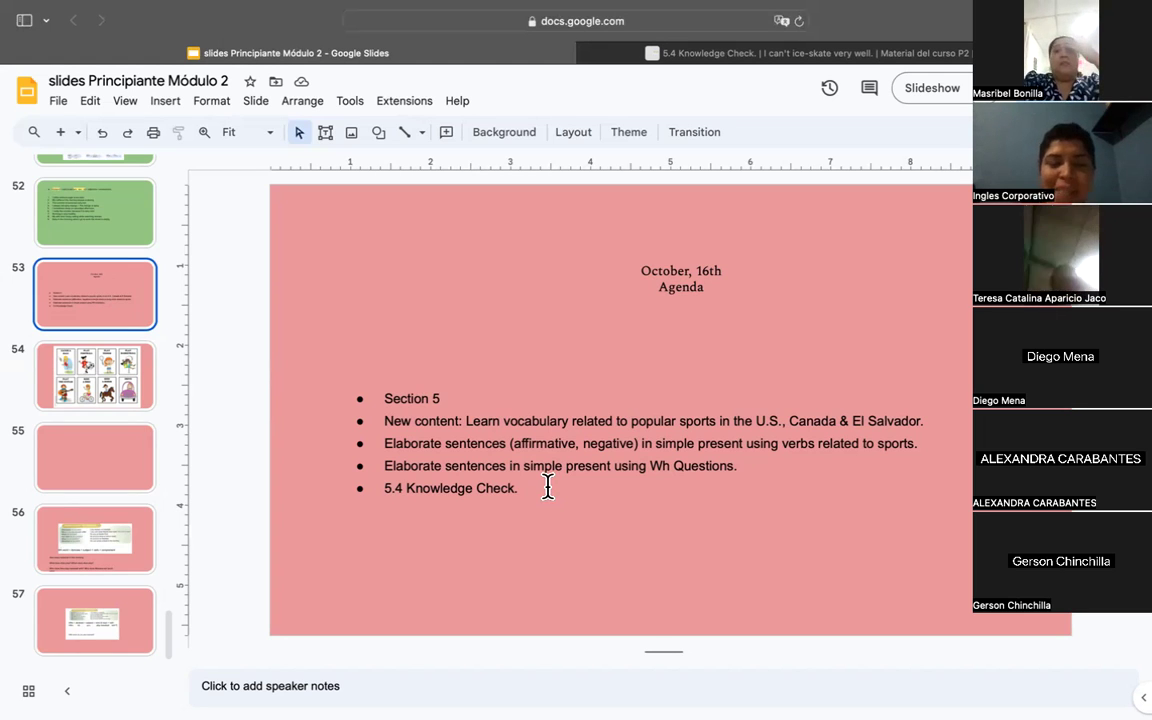
pyautogui.click(1136, 652)
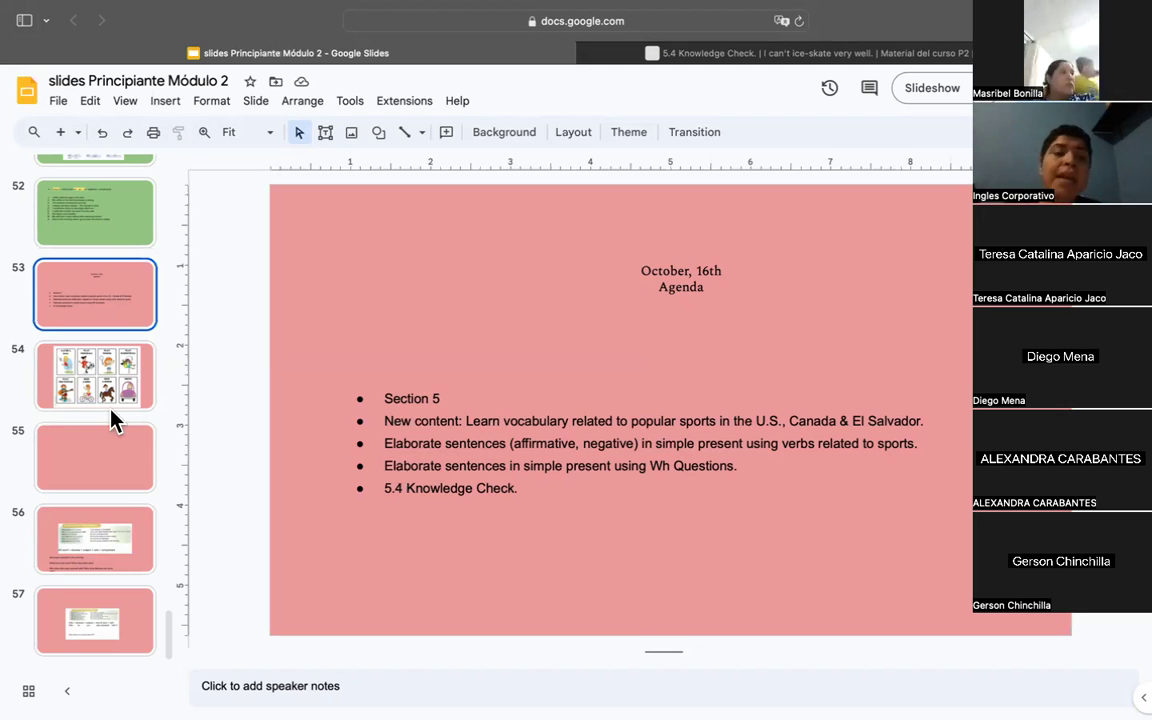
# Scroll up the filmstrip to view the October 2nd agenda on slide 28, then scroll back down
pyautogui.scroll(8, 112, 413)
pyautogui.scroll(10, 112, 420)
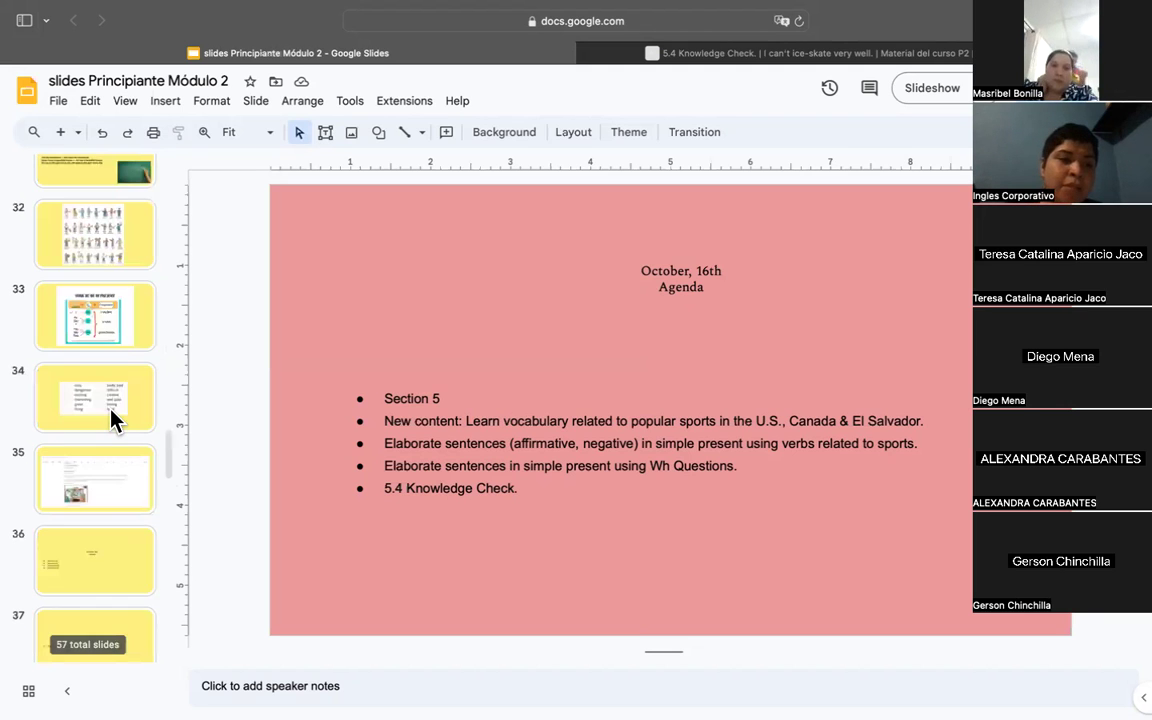
pyautogui.scroll(3, 112, 420)
pyautogui.scroll(4, 112, 415)
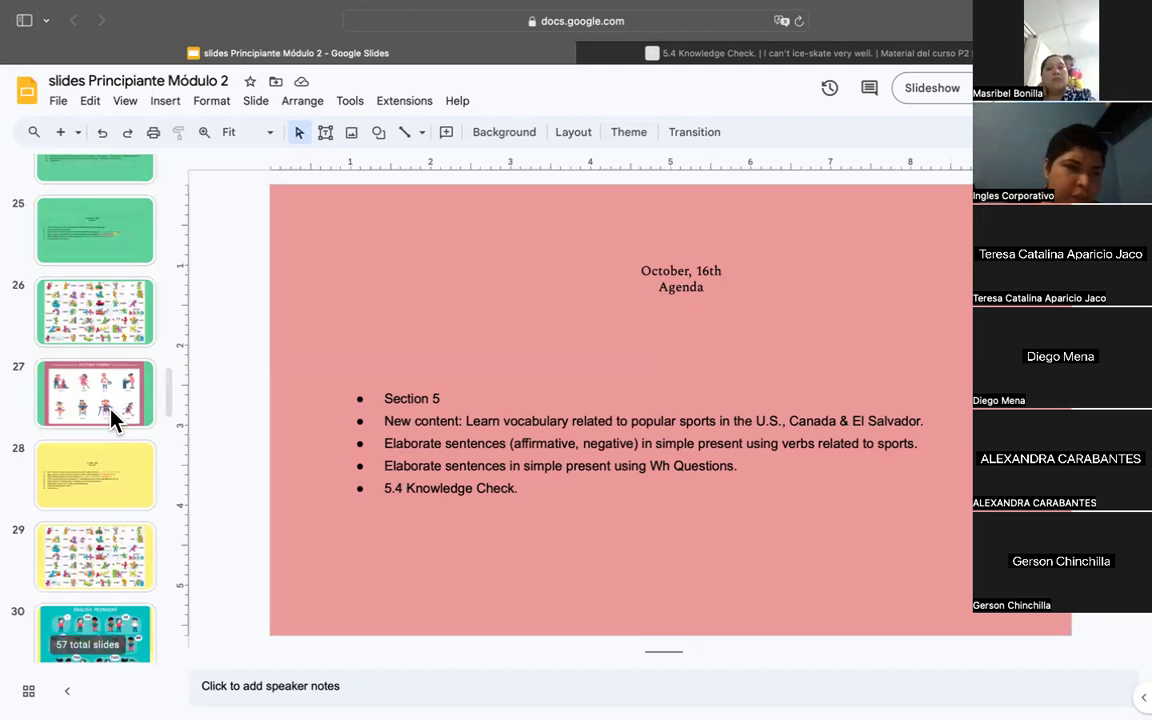
pyautogui.scroll(1, 113, 470)
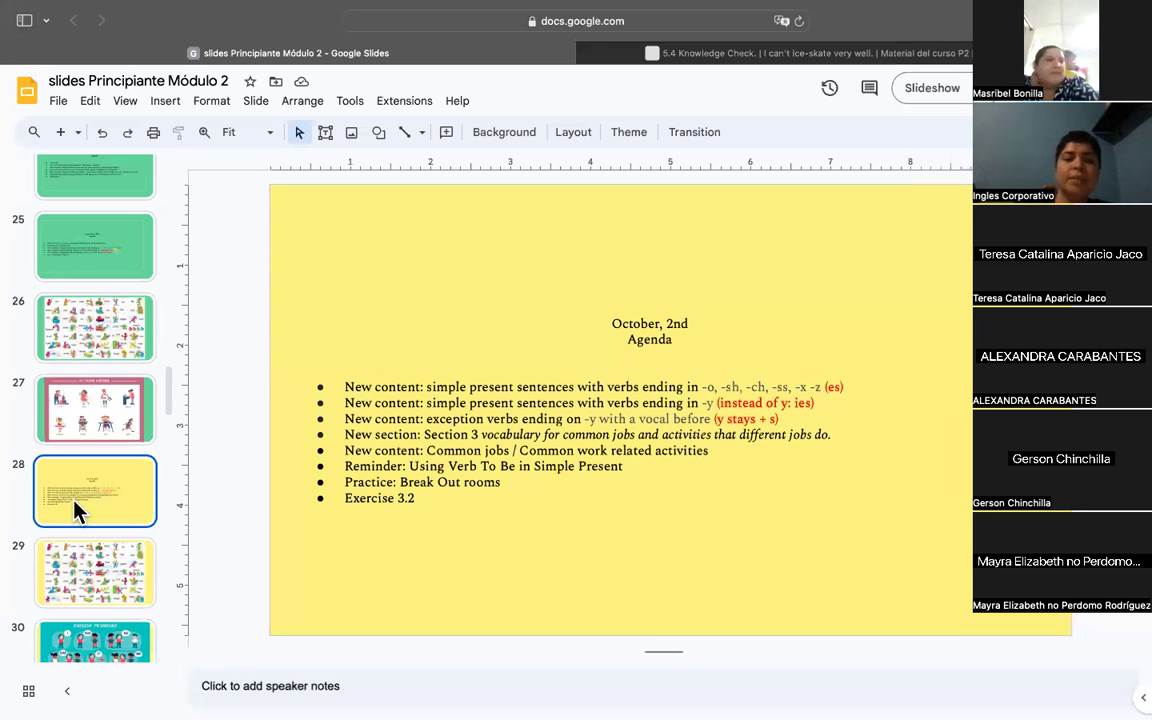
pyautogui.scroll(-5, 77, 510)
pyautogui.scroll(-15, 77, 510)
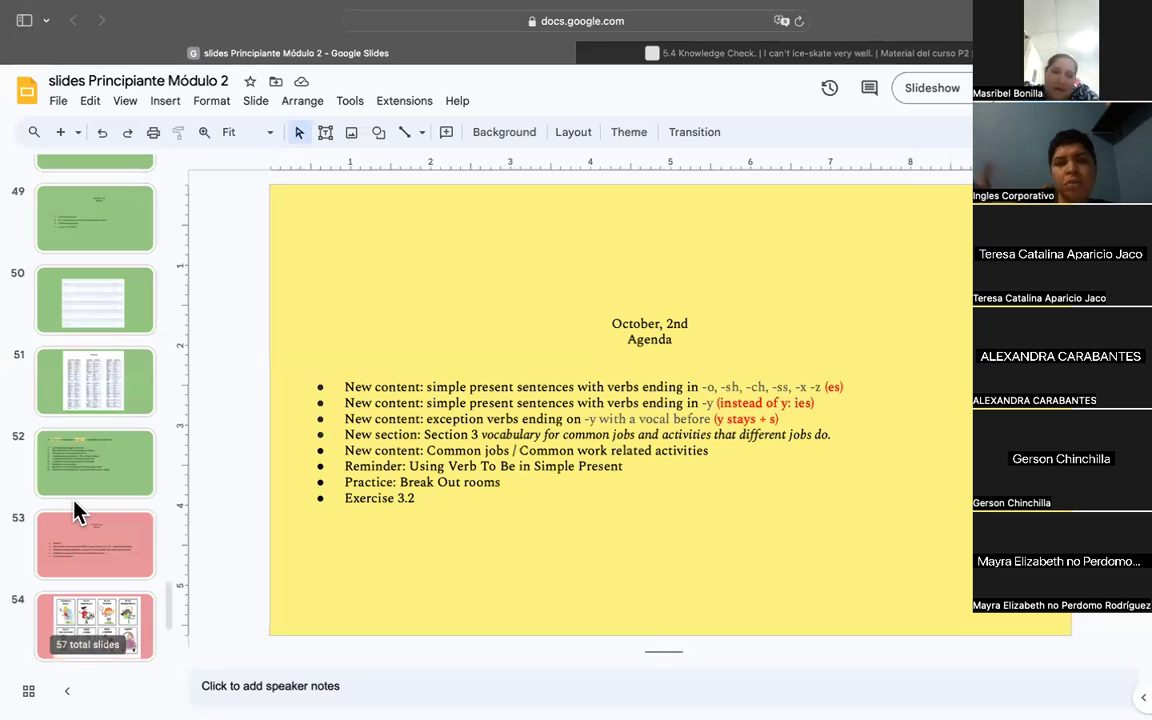
pyautogui.scroll(-2, 77, 512)
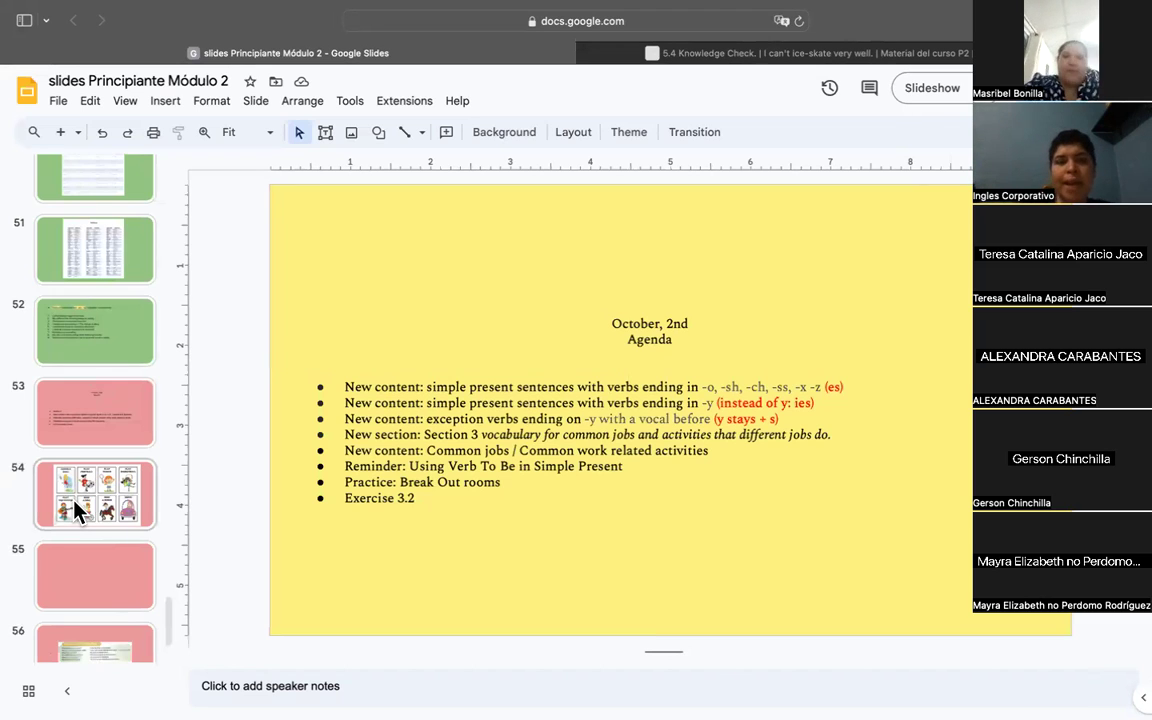
pyautogui.scroll(-2, 75, 510)
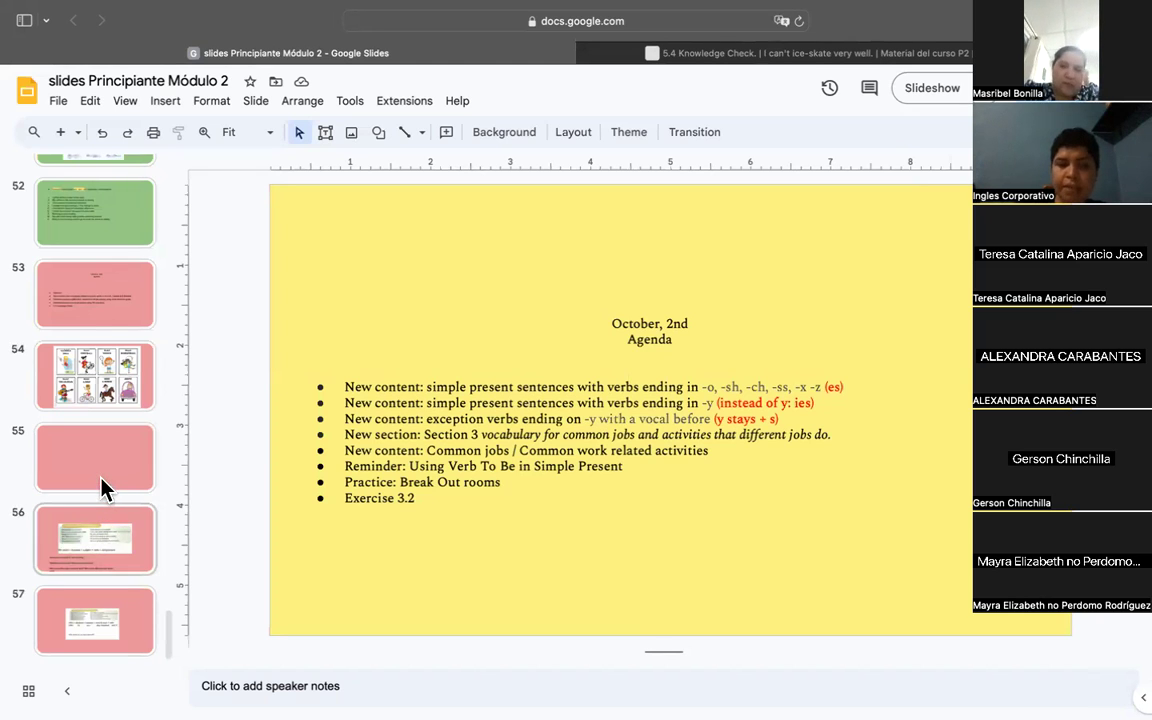
# Show slide 53, the pink October 16th agenda
pyautogui.click(104, 300)
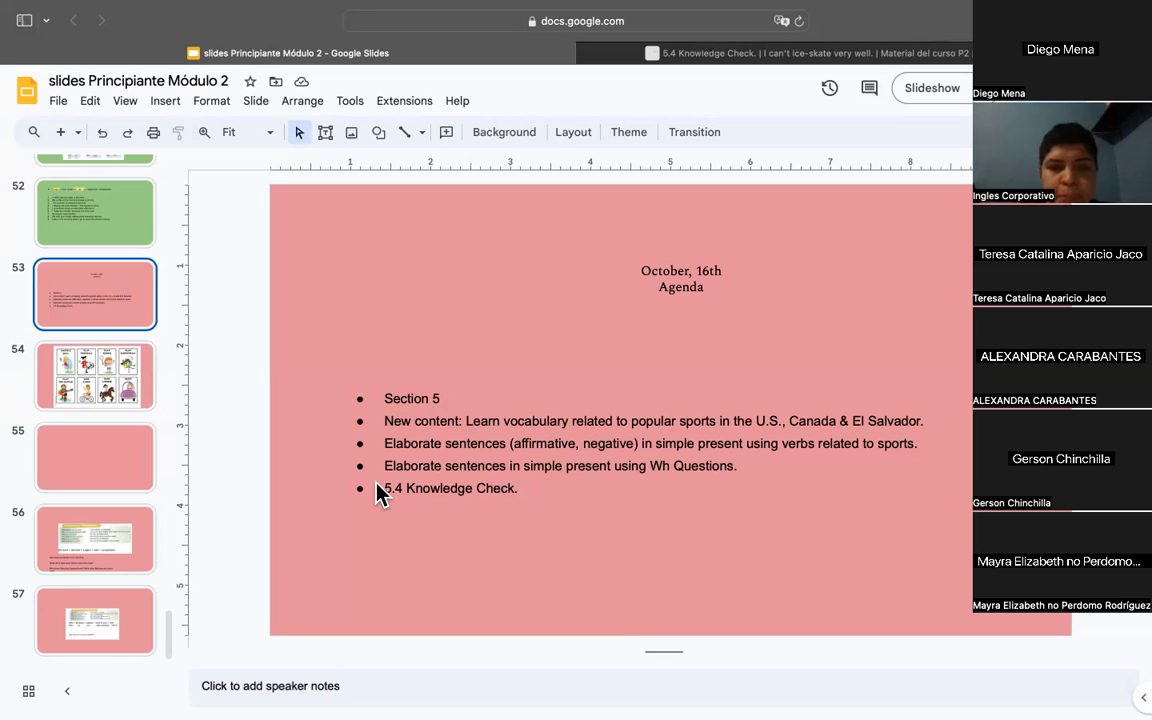
# On blank slide 55, draw a text box across the upper area and start a bulleted list
pyautogui.click(128, 474)
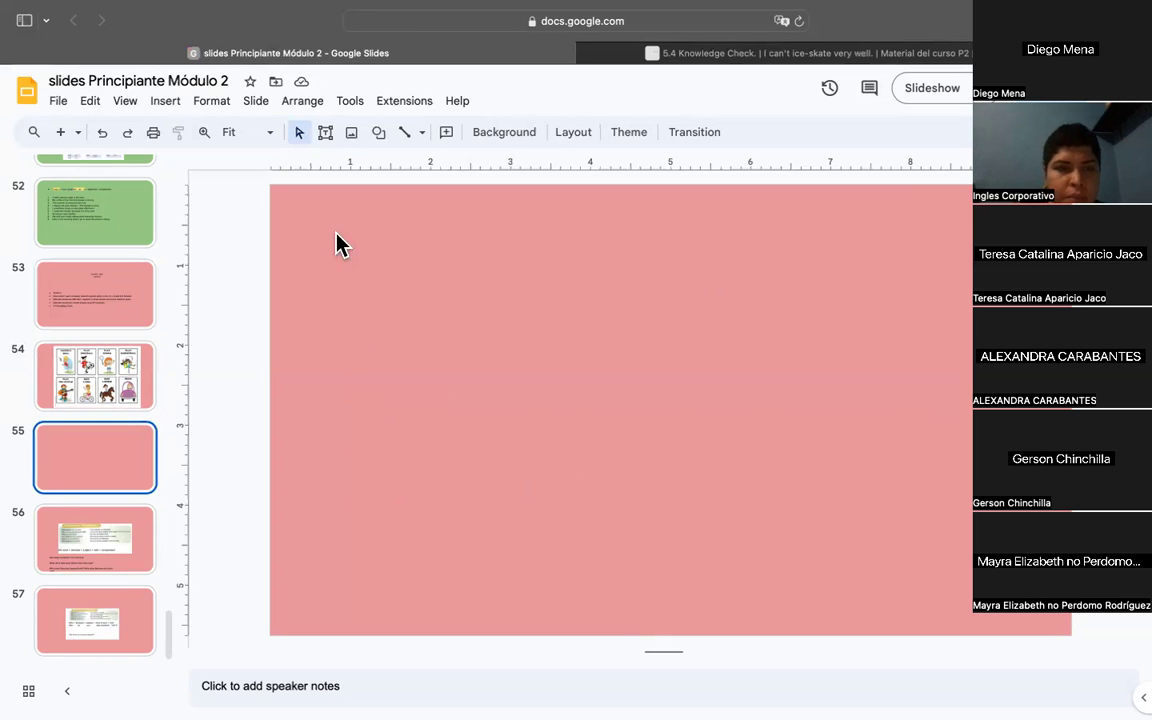
pyautogui.click(325, 132)
pyautogui.moveTo(316, 244); pyautogui.dragTo(843, 465)
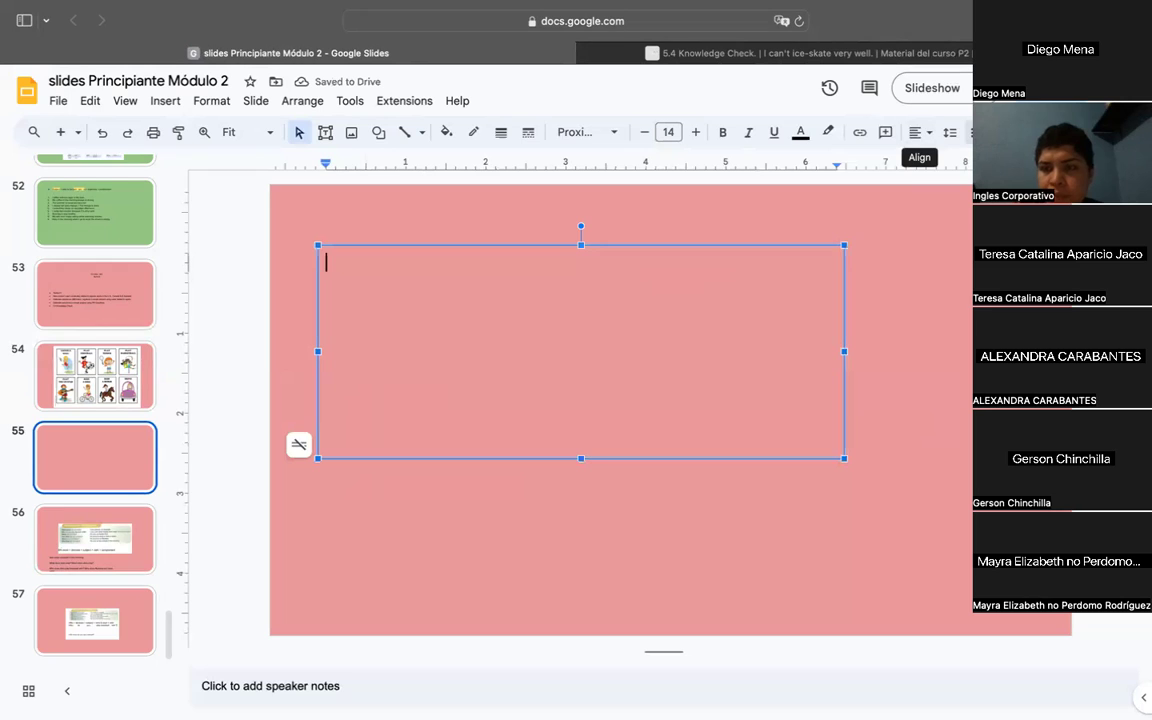
pyautogui.hotkey('ctrl', 'shift', '8')
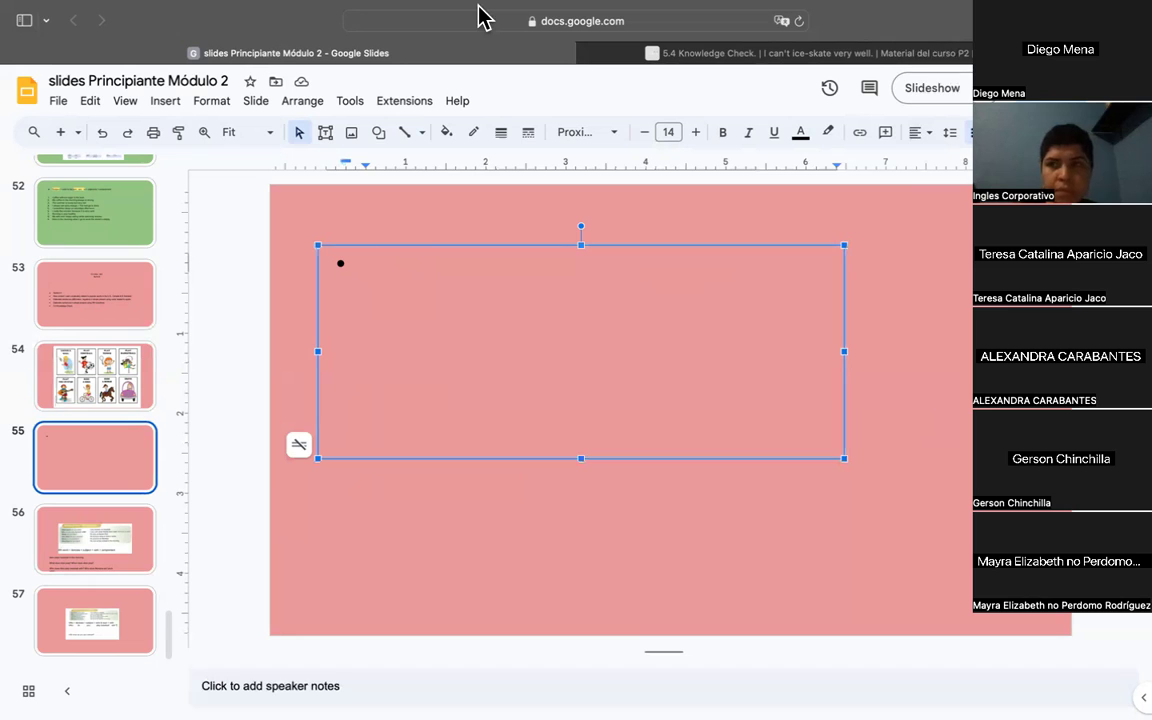
pyautogui.moveTo(478, 17)
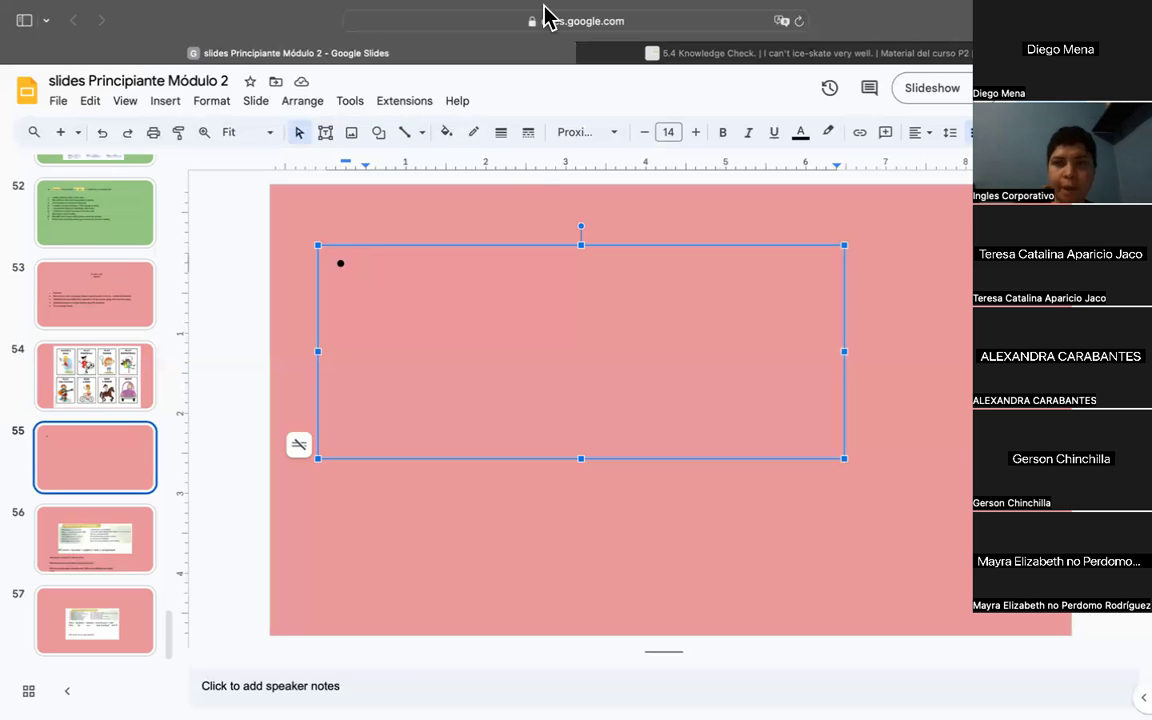
pyautogui.moveTo(544, 6)
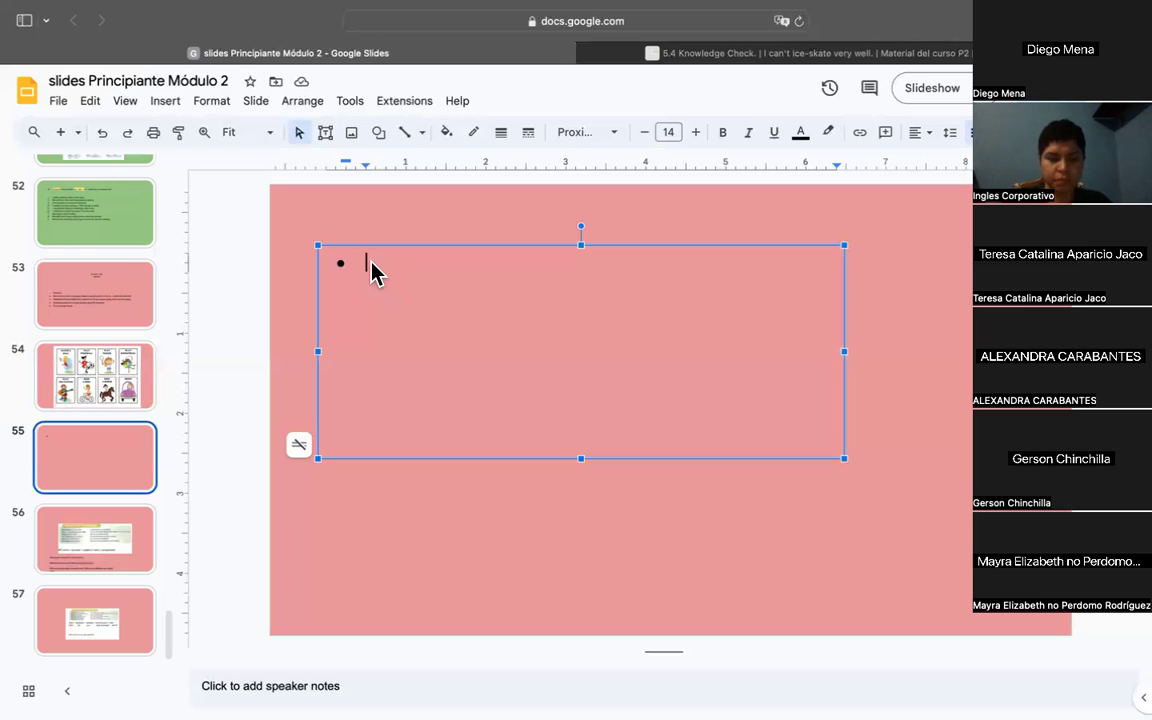
# Type the bullets 'Jorge loves to play football with his friends.' and 'I cant play basketball.'
pyautogui.write('Jorge loves ')
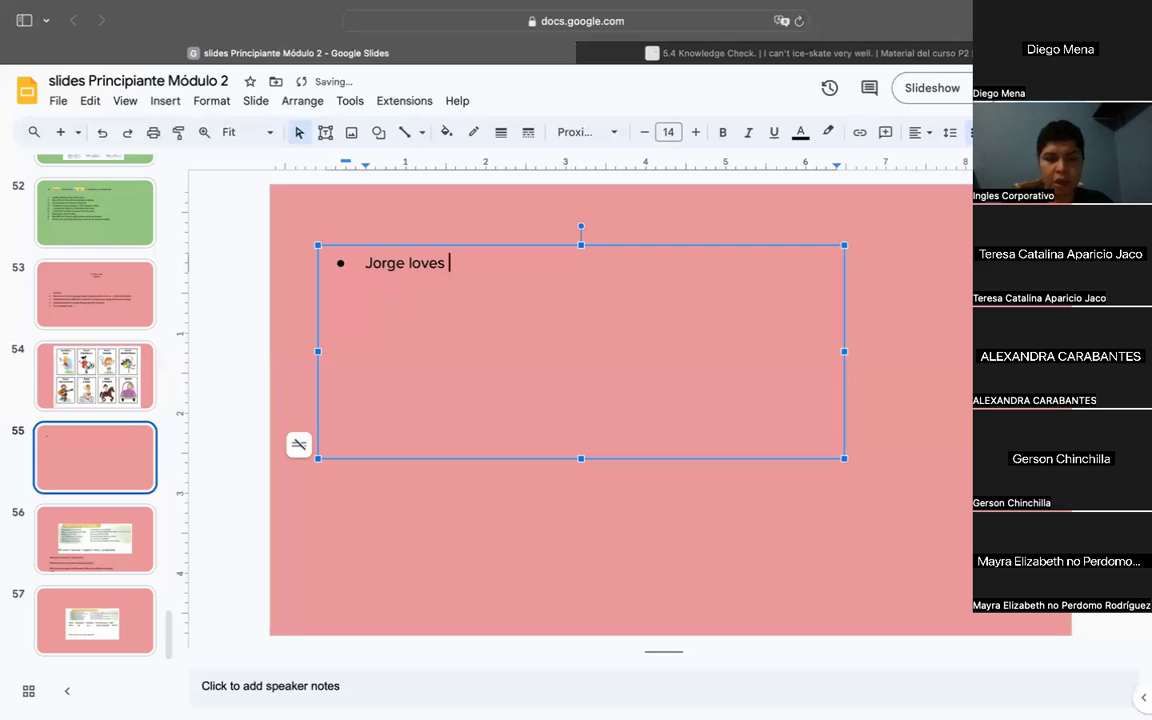
pyautogui.write('to play football with his friends.')
pyautogui.press('Return')
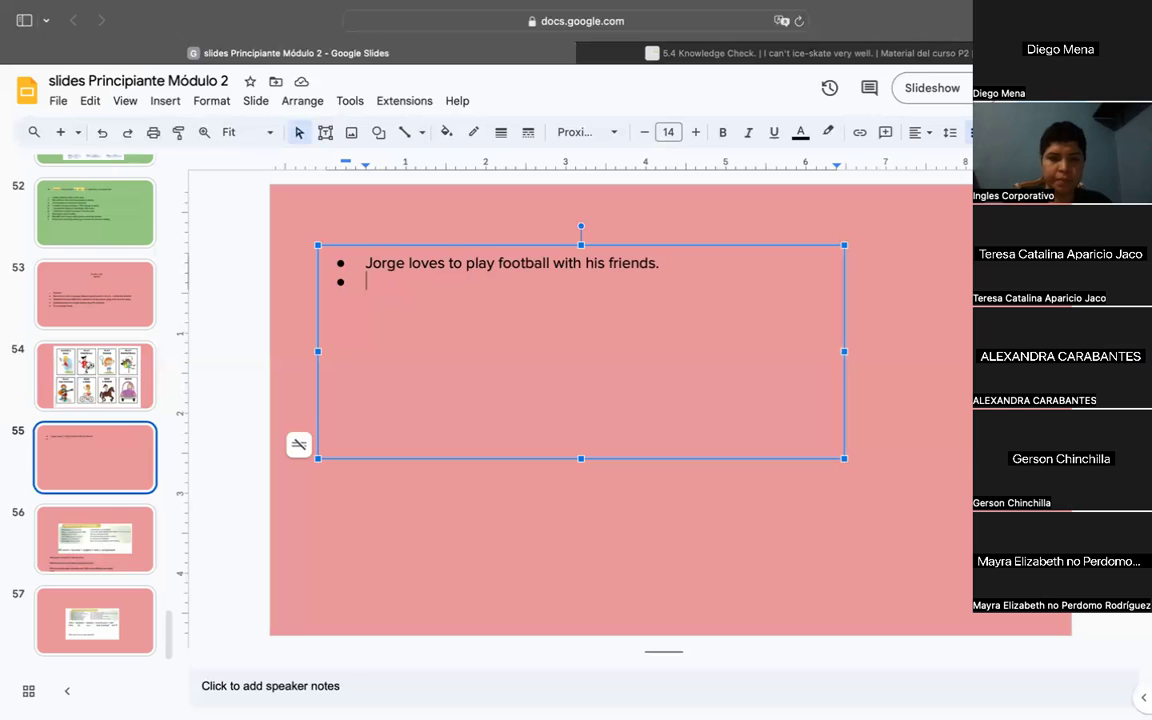
pyautogui.write('I cant')
pyautogui.write(' play ')
pyautogui.write('n')
pyautogui.press('BackSpace')
pyautogui.write('basketball.')
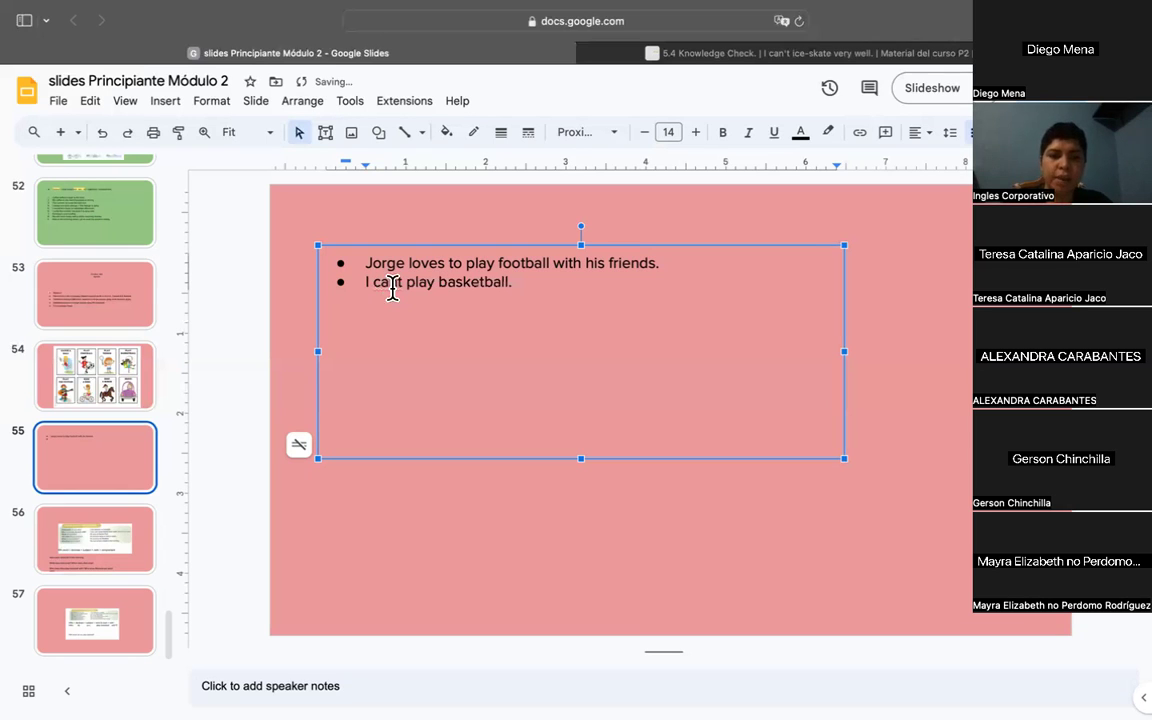
# Correct 'cant' to 'can't' using the spelling suggestion and start a new bullet line
pyautogui.click(395, 285)
pyautogui.click(430, 333)
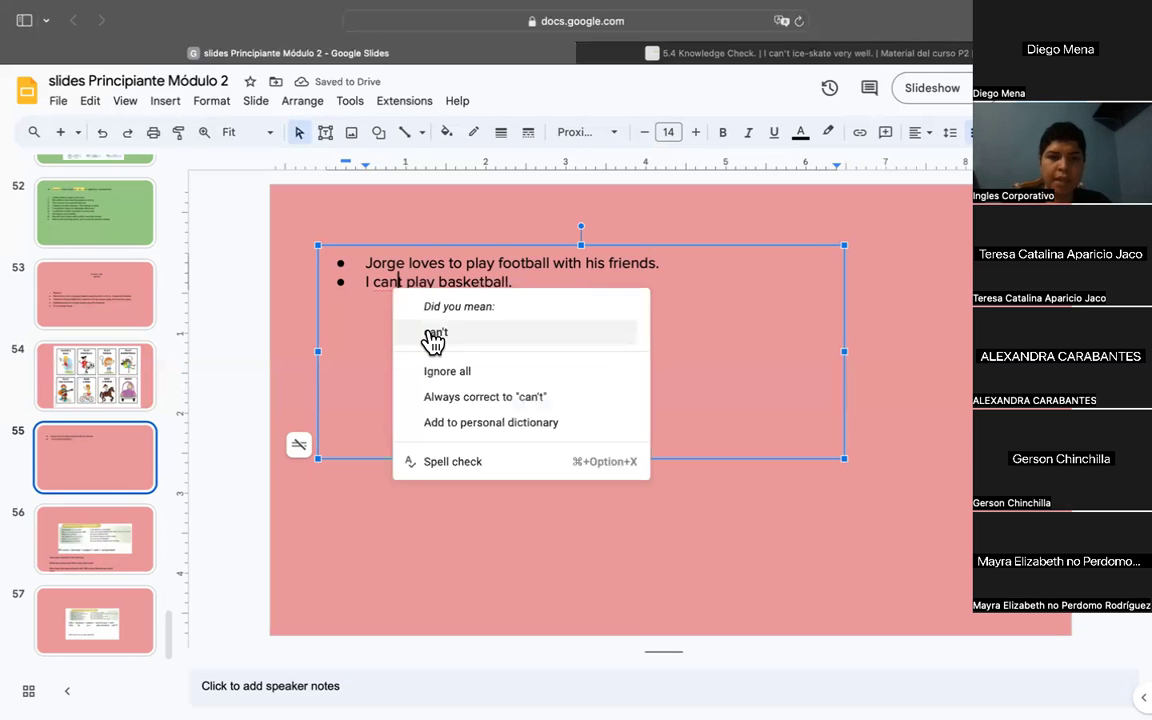
pyautogui.click(532, 285)
pyautogui.press('Return')
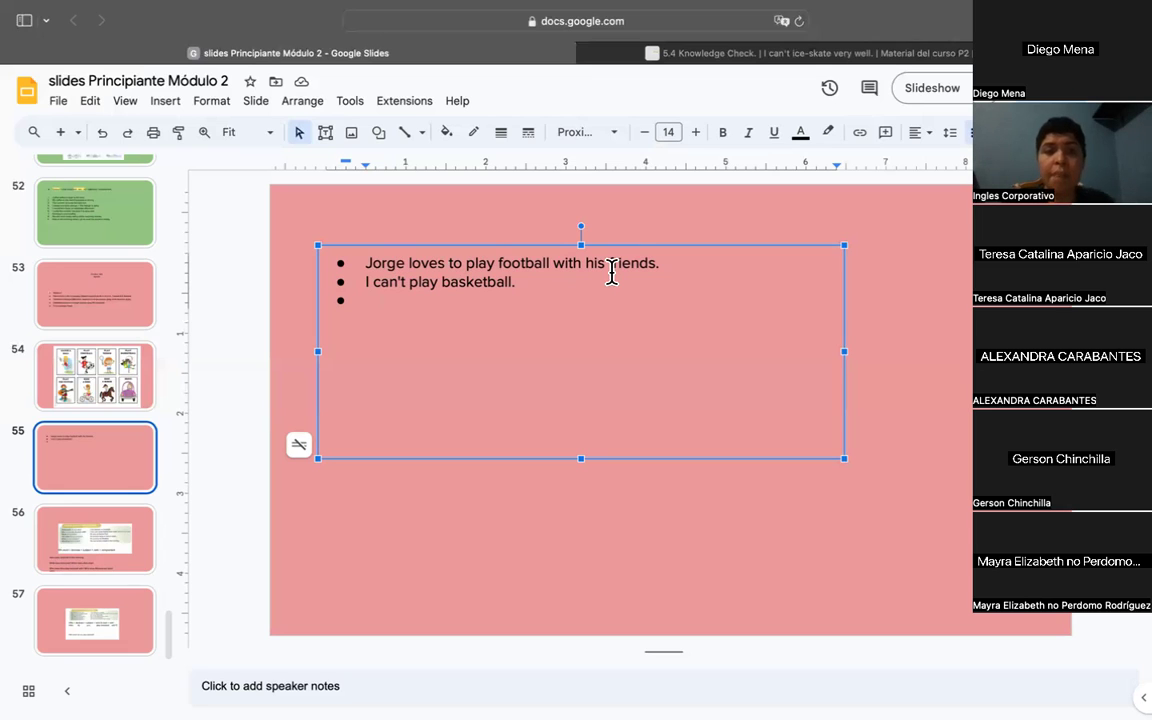
pyautogui.doubleClick(480, 263)
pyautogui.click(456, 263)
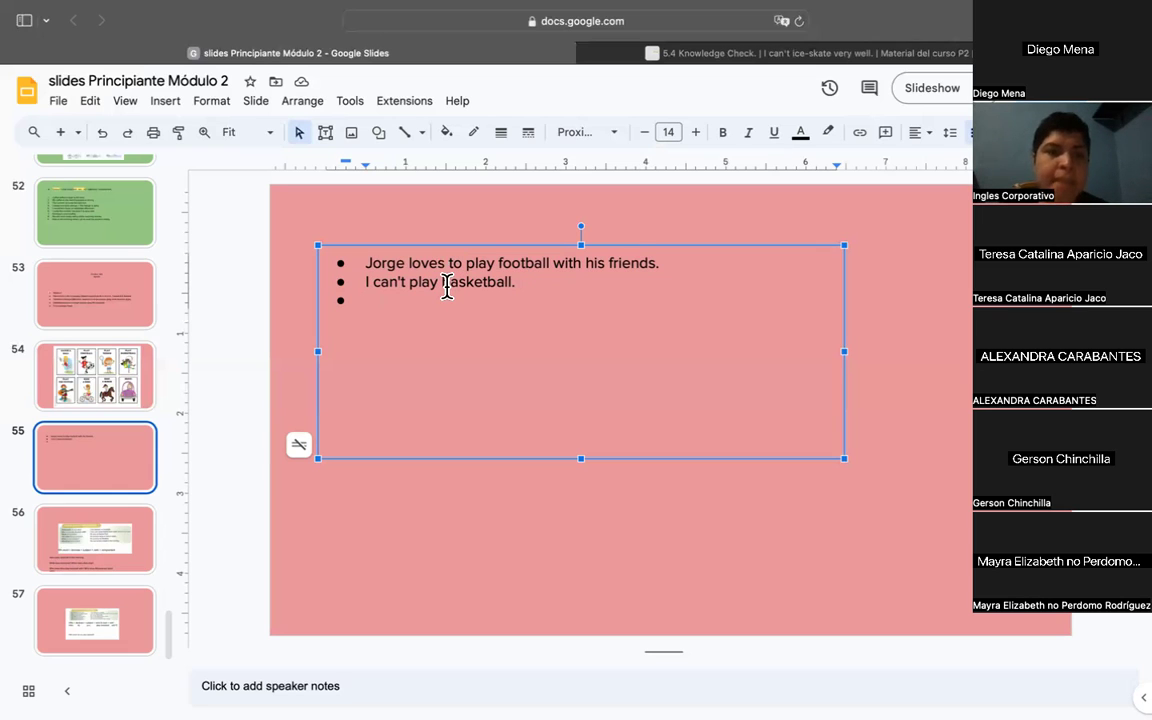
# Delete the trailing space after 'I can't play basketball.' in the second bullet
pyautogui.doubleClick(380, 283)
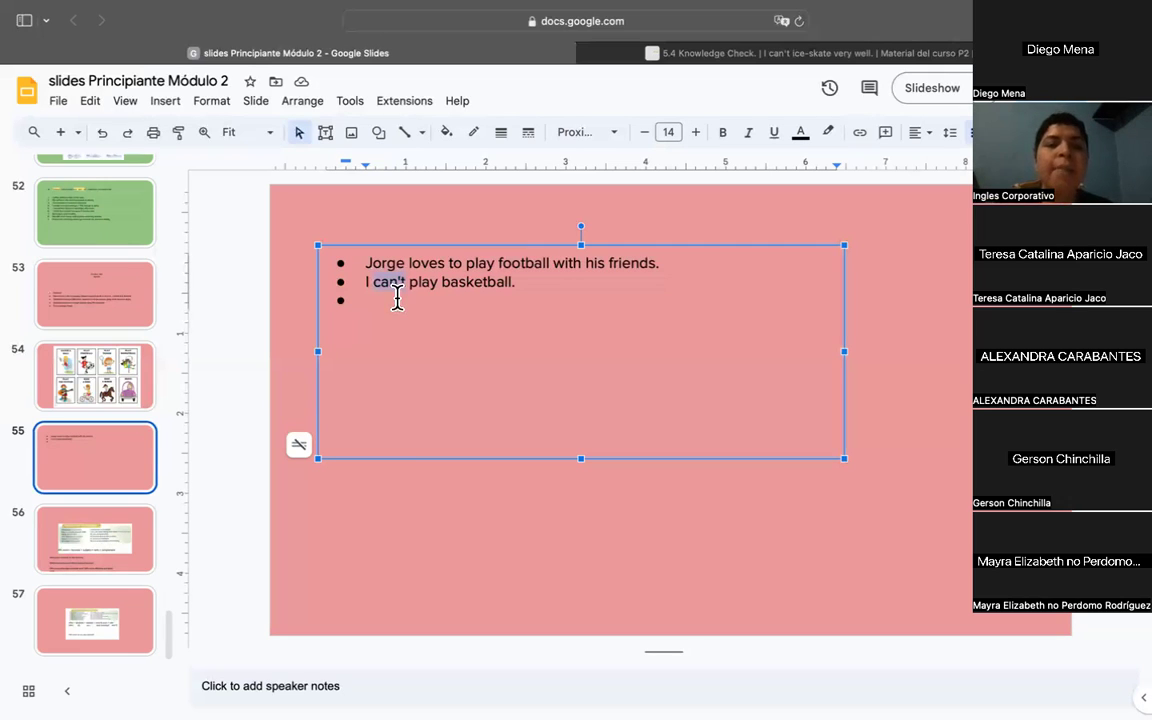
pyautogui.click(546, 281)
pyautogui.press('BackSpace')
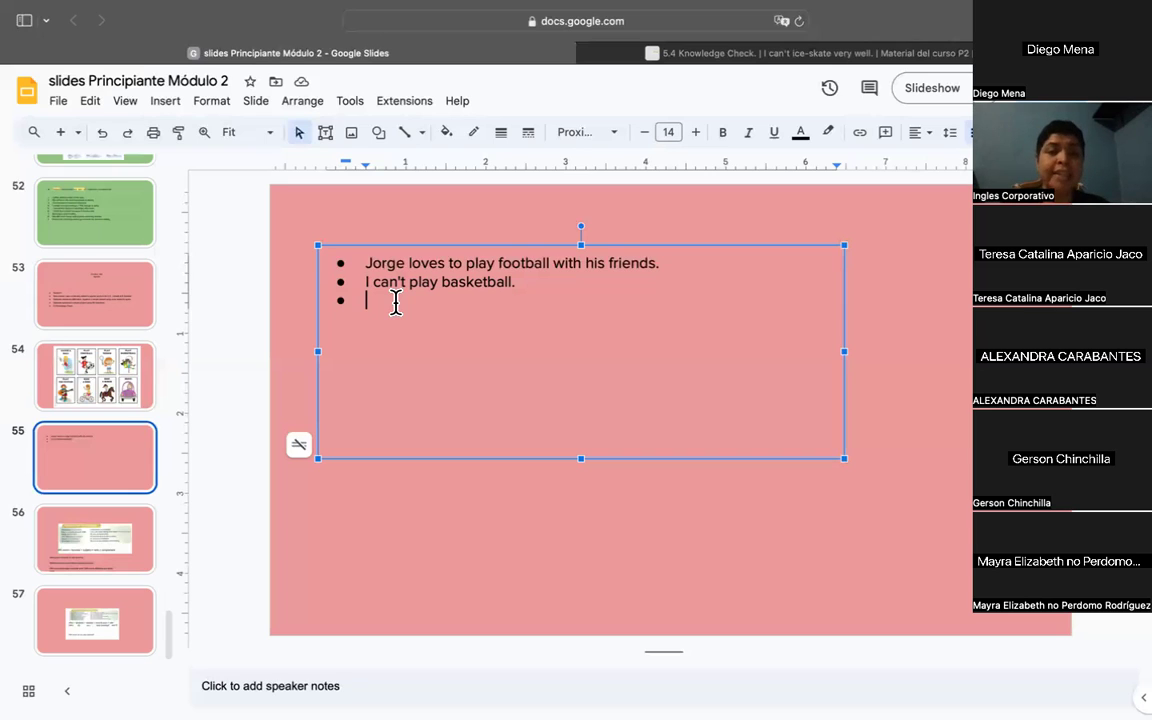
pyautogui.press('Left')
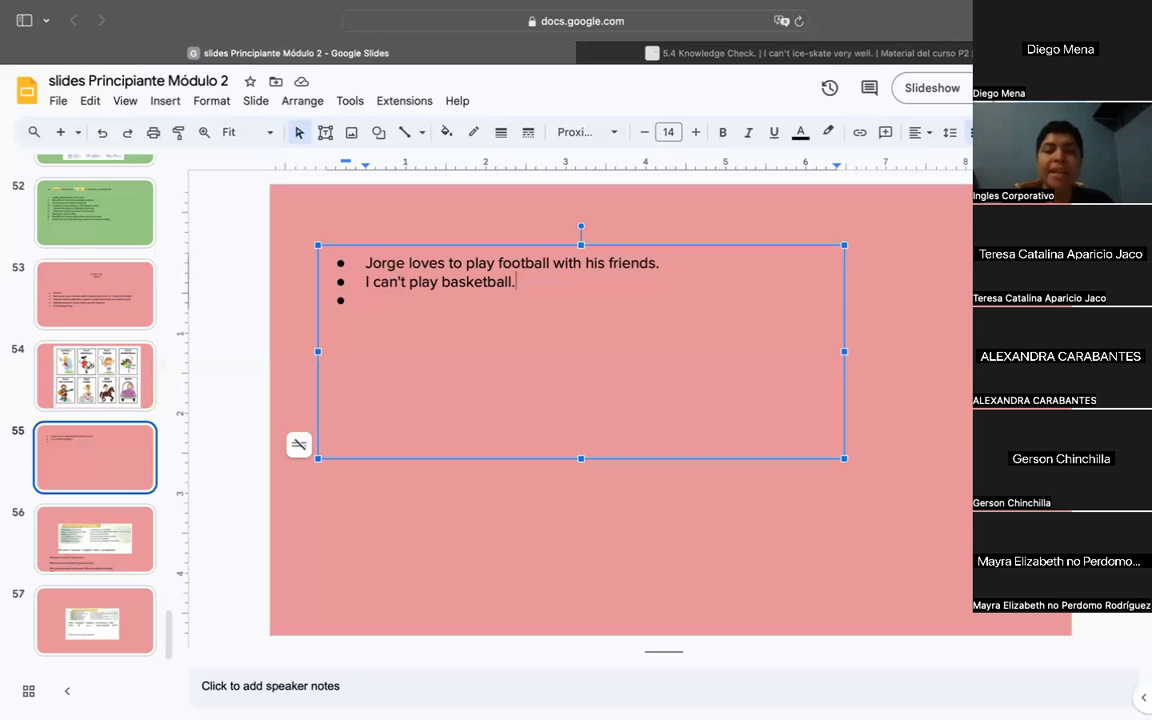
# Append 'Do=hacer I don't play bsb.' to the second bullet, correcting 'dont' to 'don't'
pyautogui.write(' Do')
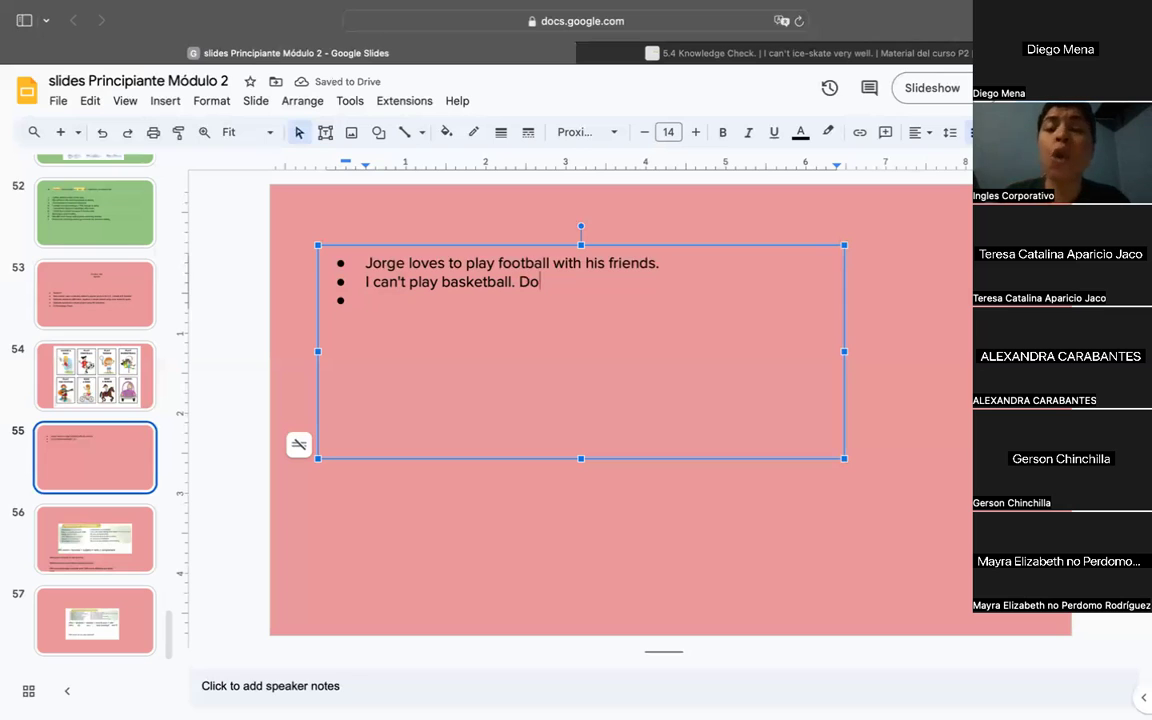
pyautogui.write('n')
pyautogui.press('BackSpace')
pyautogui.write('=hacer')
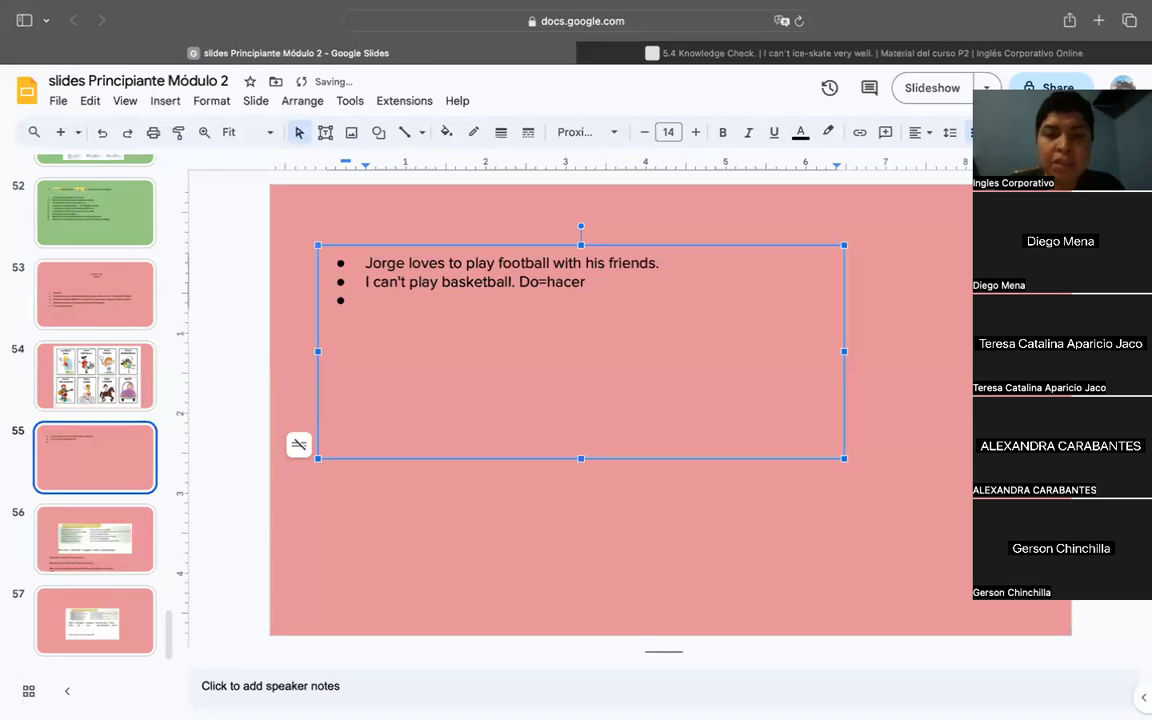
pyautogui.write(' i')
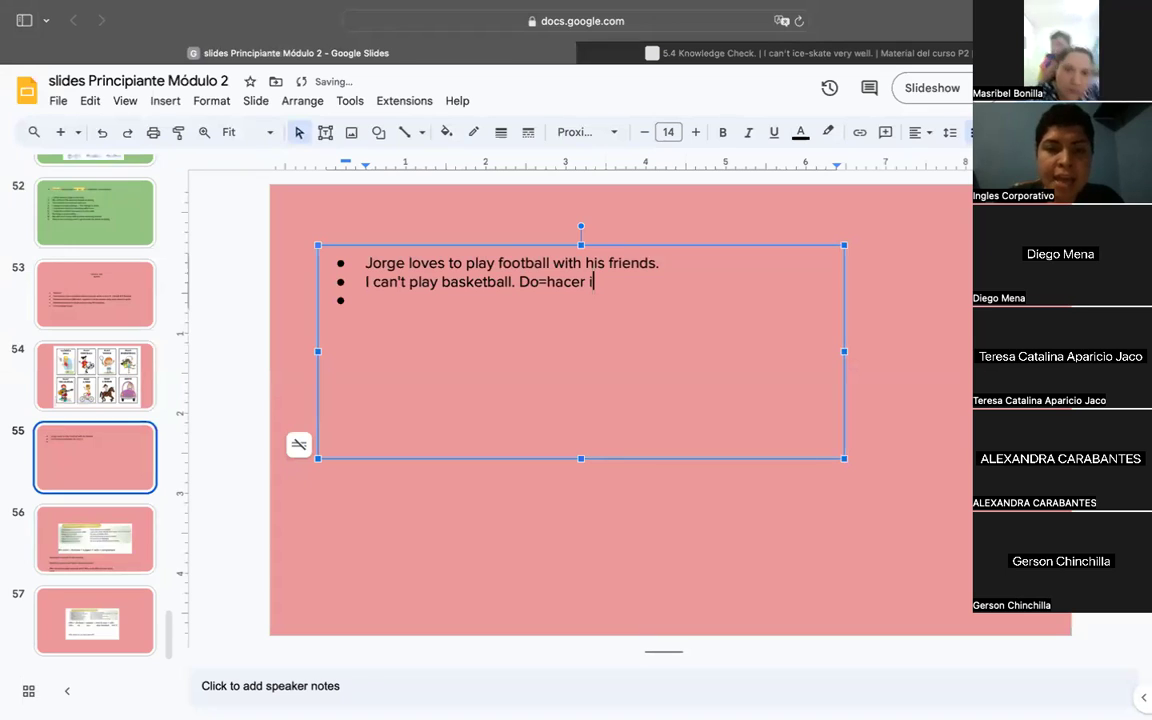
pyautogui.write(' dont play bsb.')
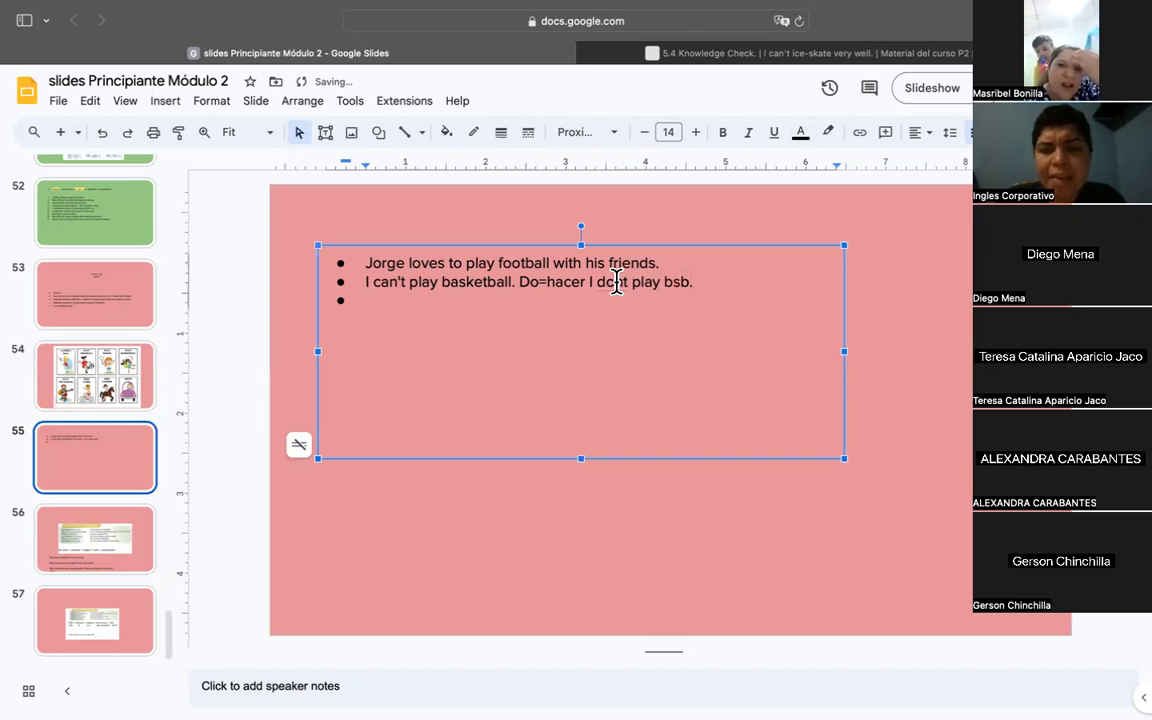
pyautogui.rightClick(617, 282)
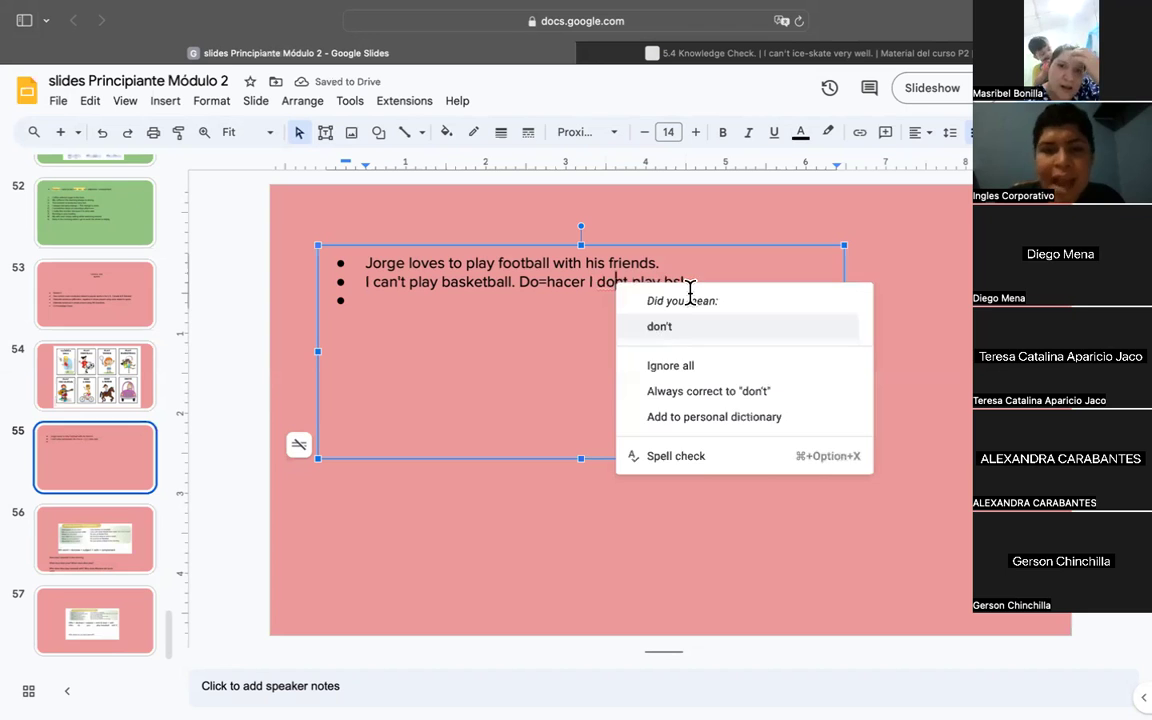
pyautogui.click(680, 327)
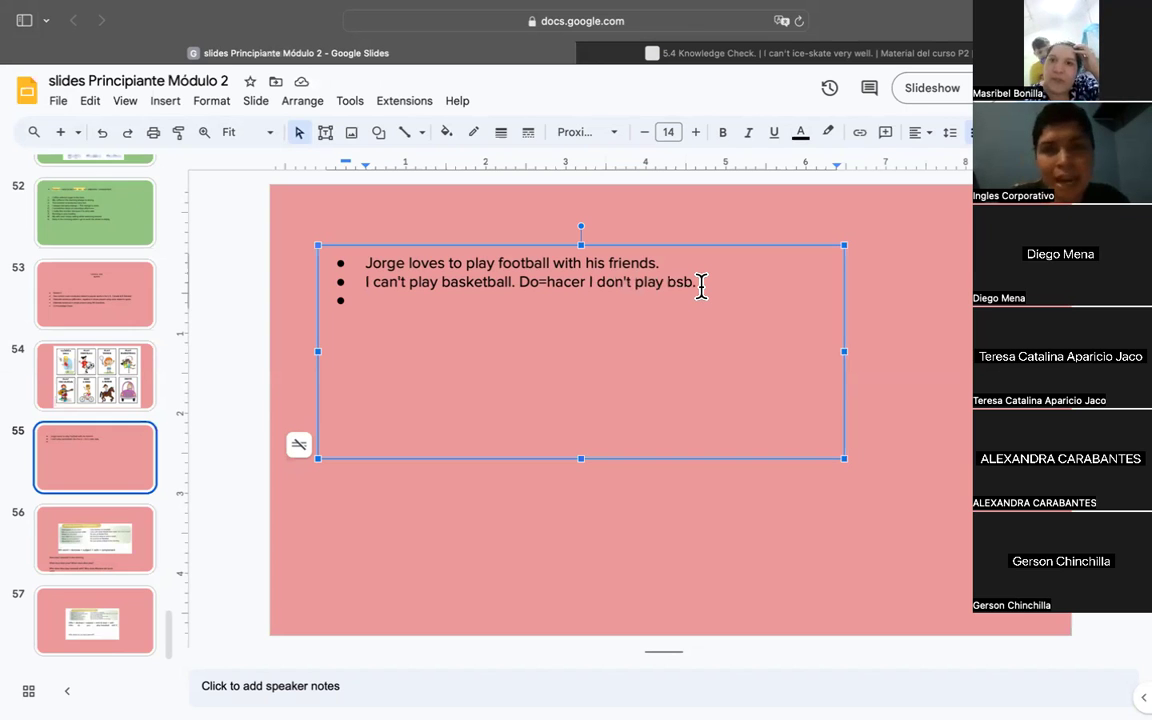
pyautogui.keyDown('shift'); pyautogui.click(591, 288); pyautogui.keyUp('shift')
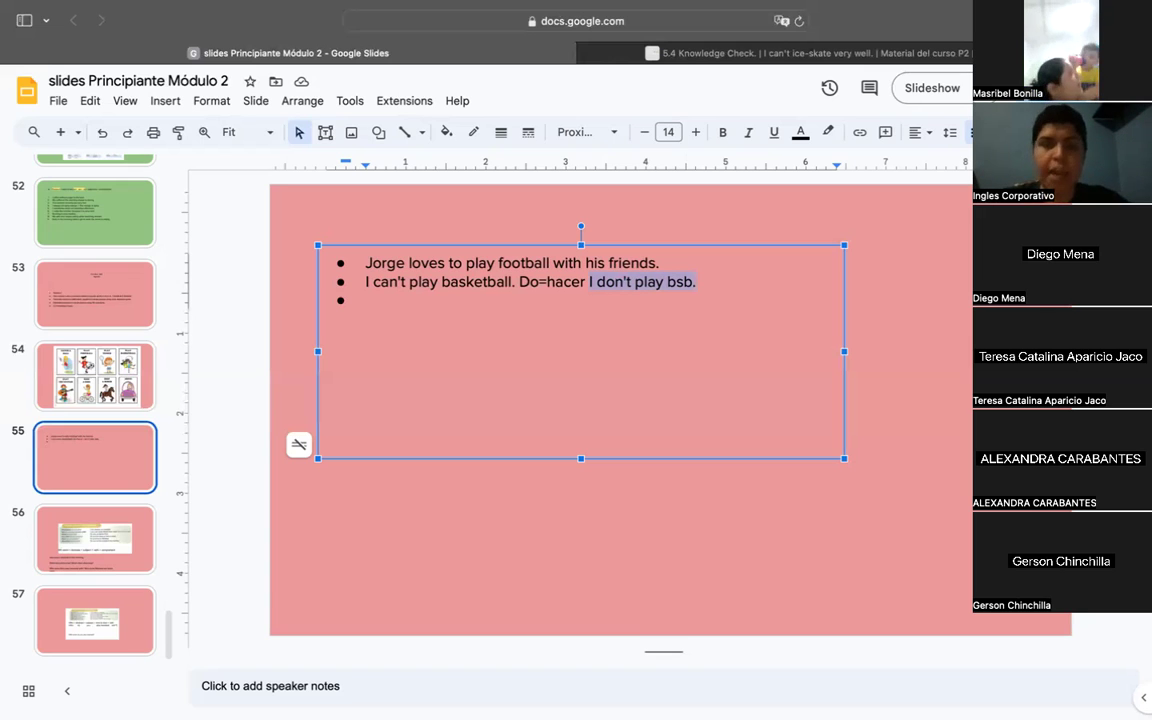
pyautogui.click(532, 296)
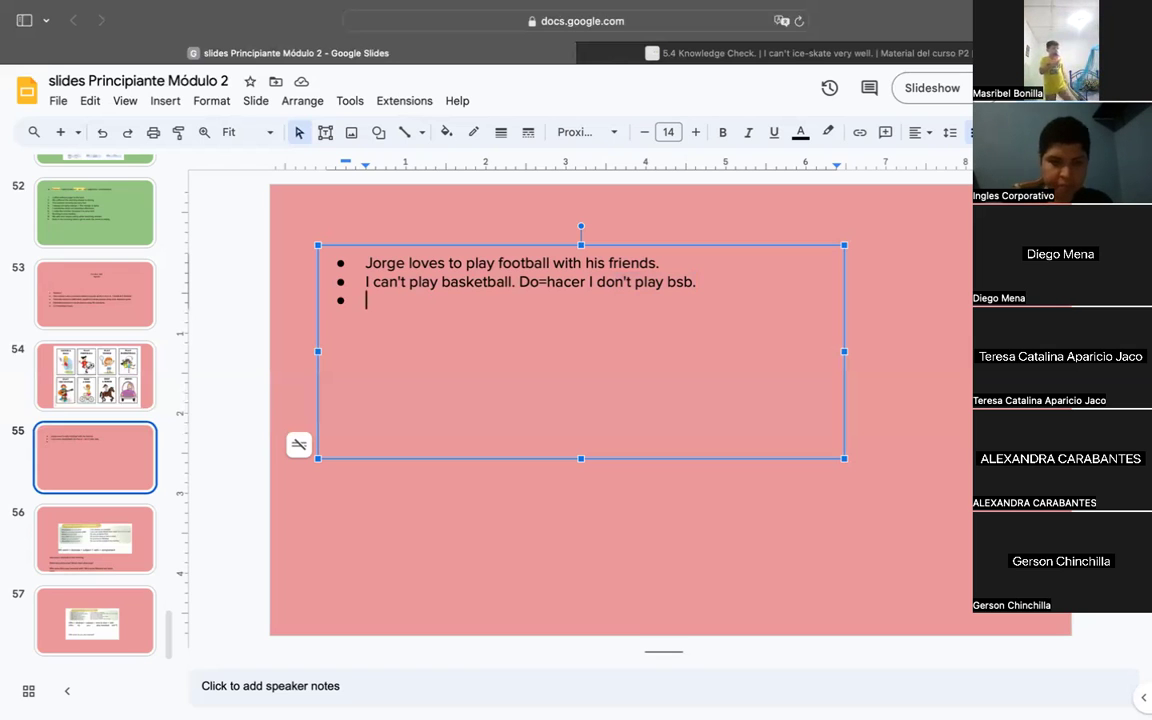
# Type 'The children play ..' in the third bullet, trying and then removing extra words
pyautogui.write('The children in')
pyautogui.press('BackSpace')
pyautogui.press('BackSpace')
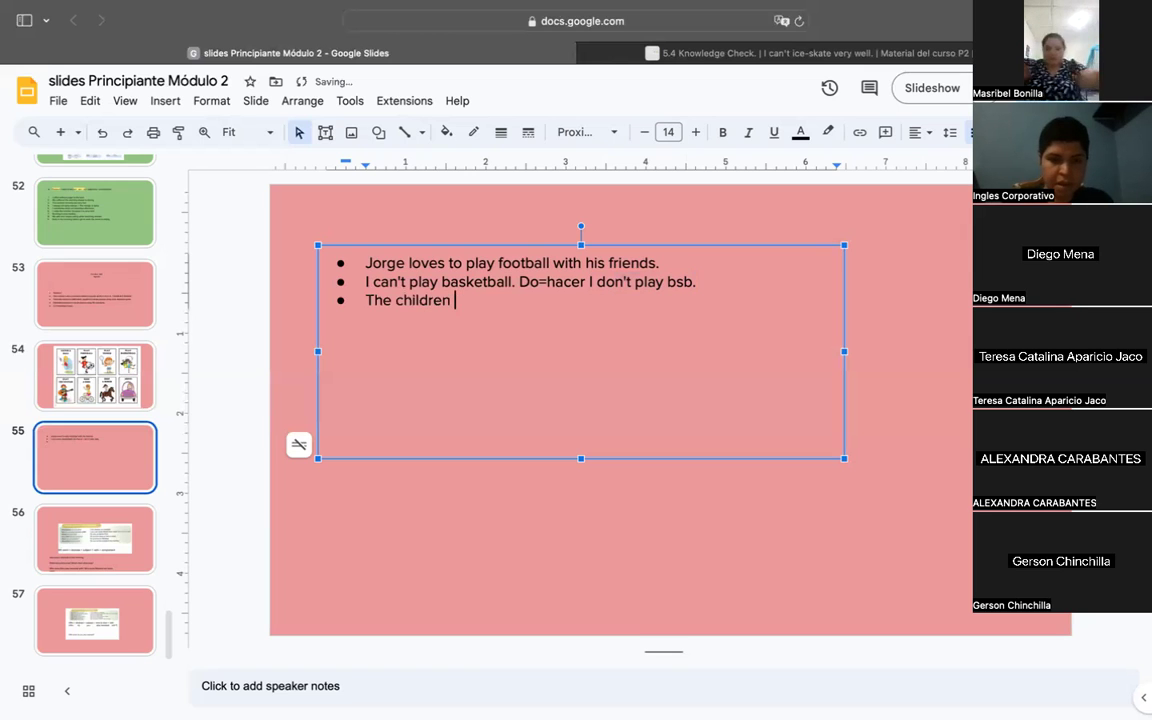
pyautogui.write('play')
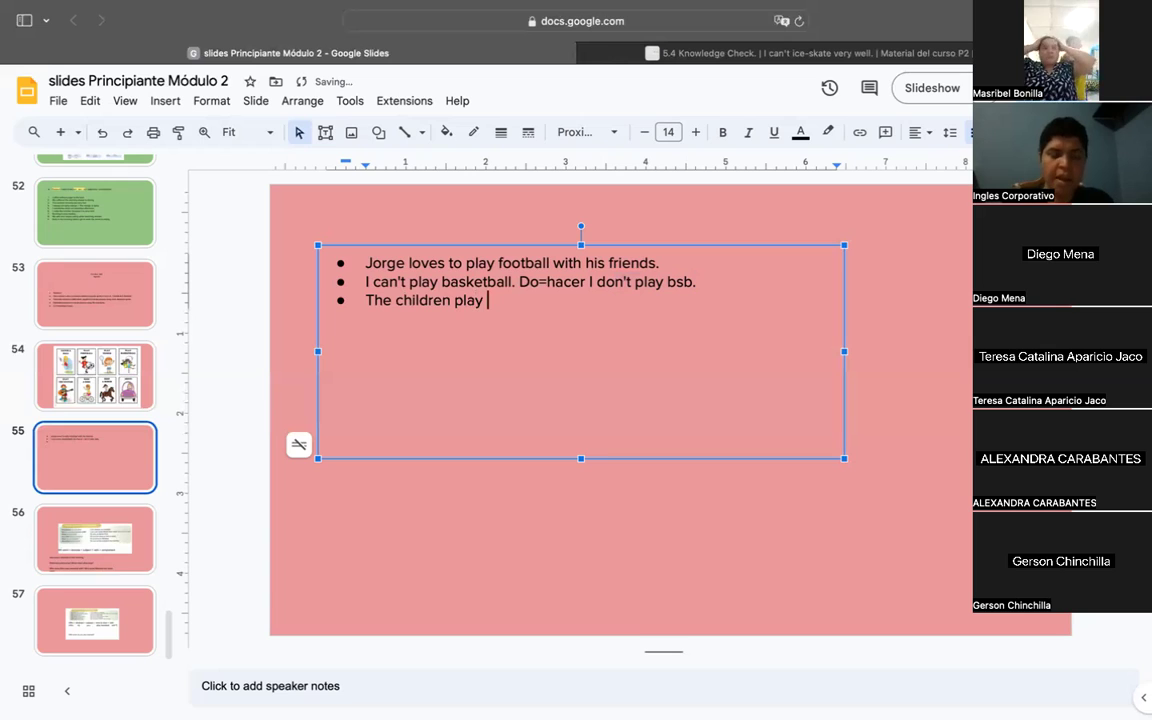
pyautogui.write('..')
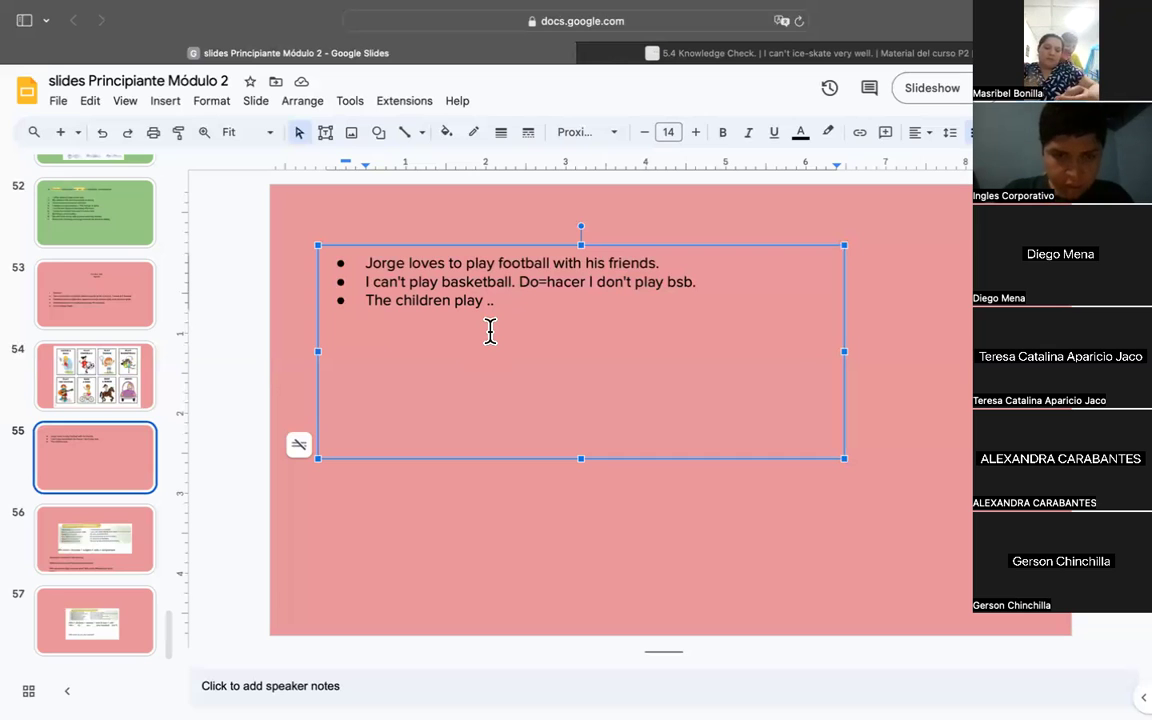
pyautogui.click(440, 300)
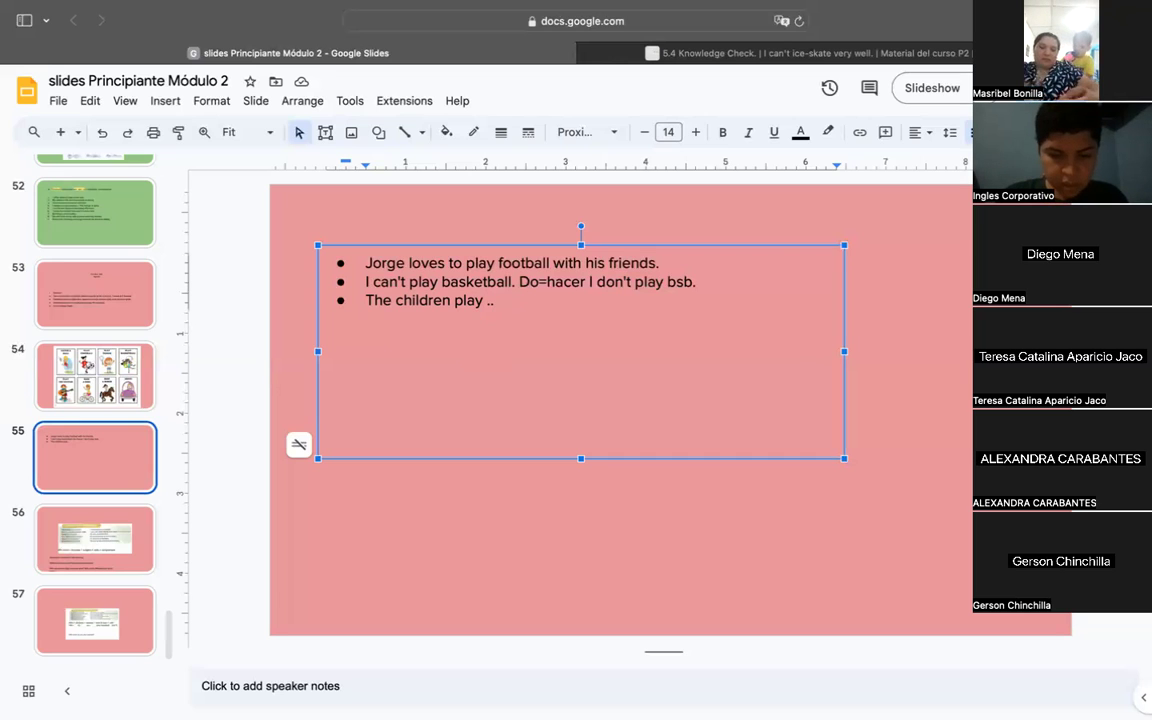
pyautogui.write('in t')
pyautogui.write('he')
pyautogui.press('BackSpace')
pyautogui.press('BackSpace')
pyautogui.press('BackSpace')
pyautogui.write('my')
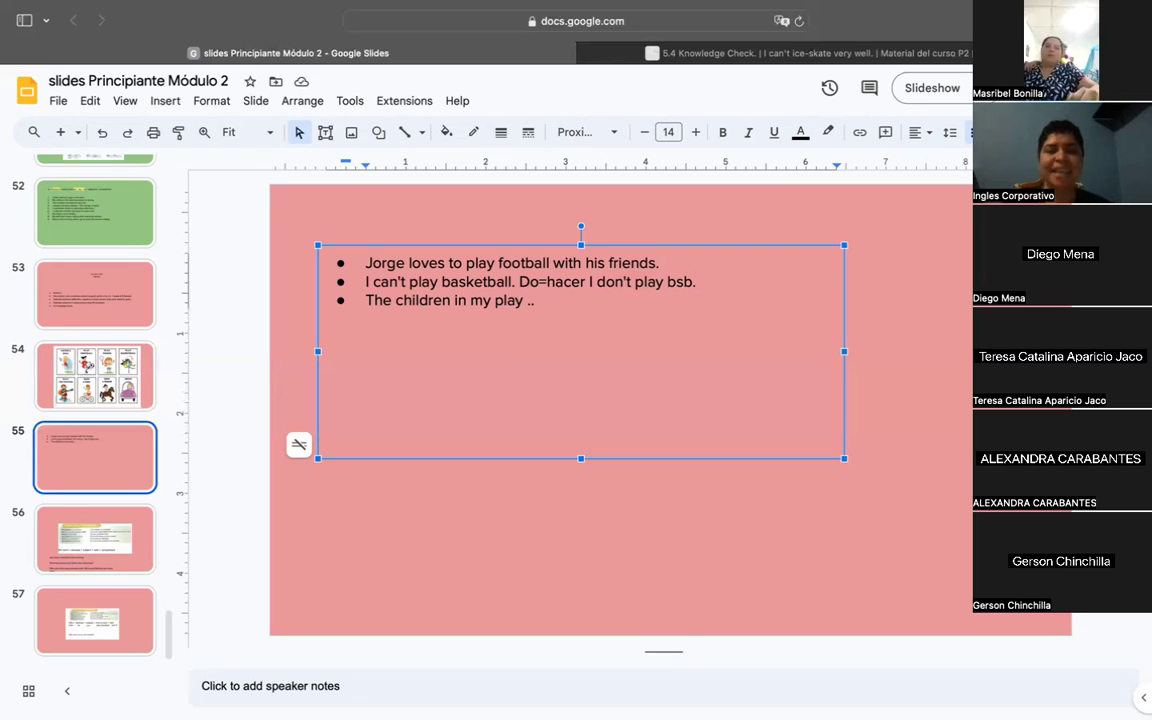
pyautogui.press('BackSpace')
pyautogui.press('BackSpace')
pyautogui.press('BackSpace')
pyautogui.press('BackSpace')
pyautogui.press('BackSpace')
pyautogui.press('BackSpace')
pyautogui.click(481, 300)
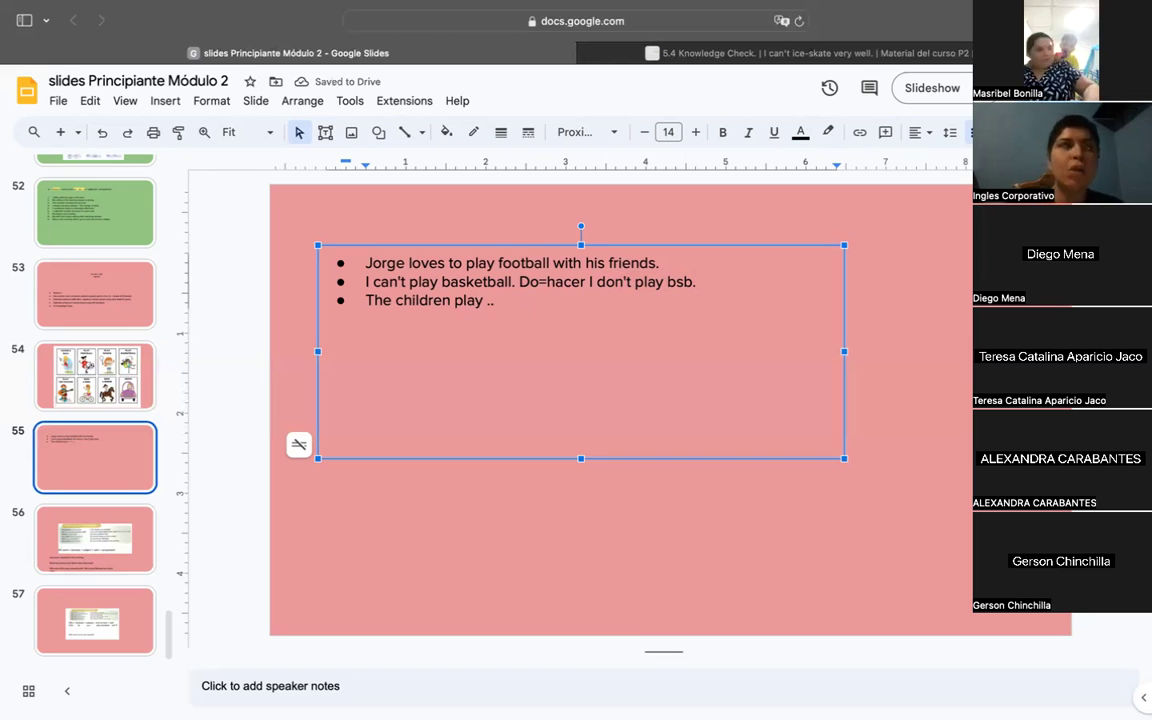
pyautogui.click(486, 300)
# Undo the accidental word move and extra bullet so the third bullet reads 'The children play ..'
pyautogui.doubleClick(462, 302)
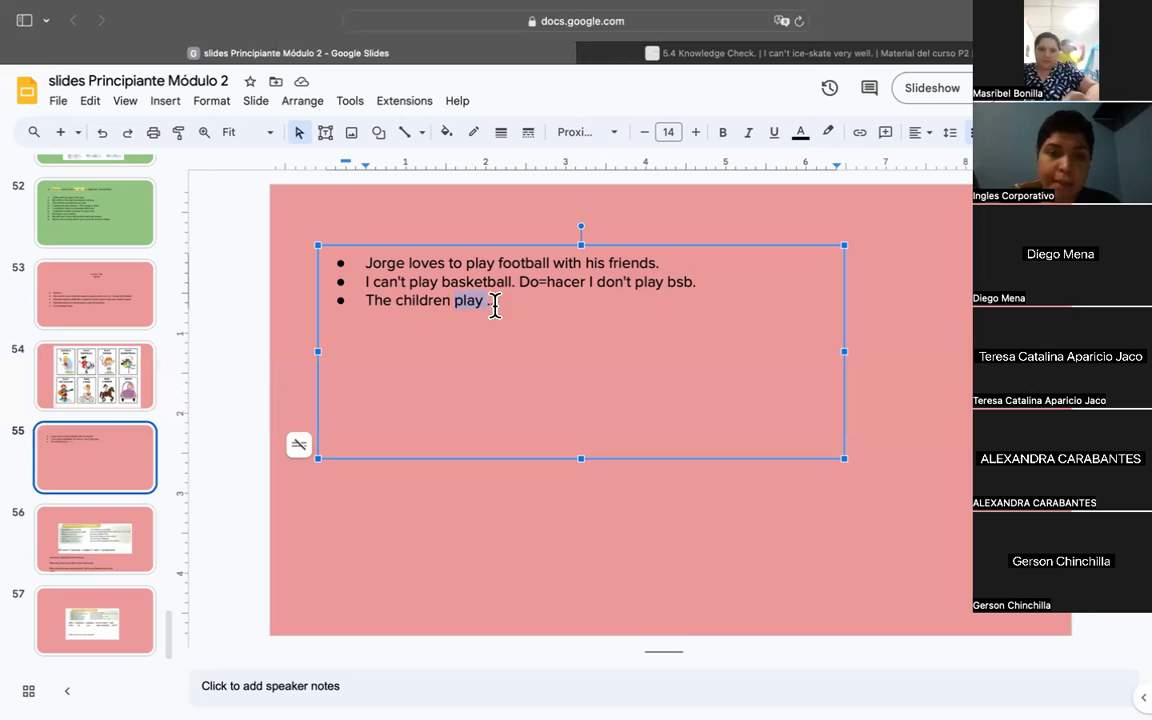
pyautogui.click(453, 300)
pyautogui.keyDown('shift'); pyautogui.click(372, 300); pyautogui.keyUp('shift')
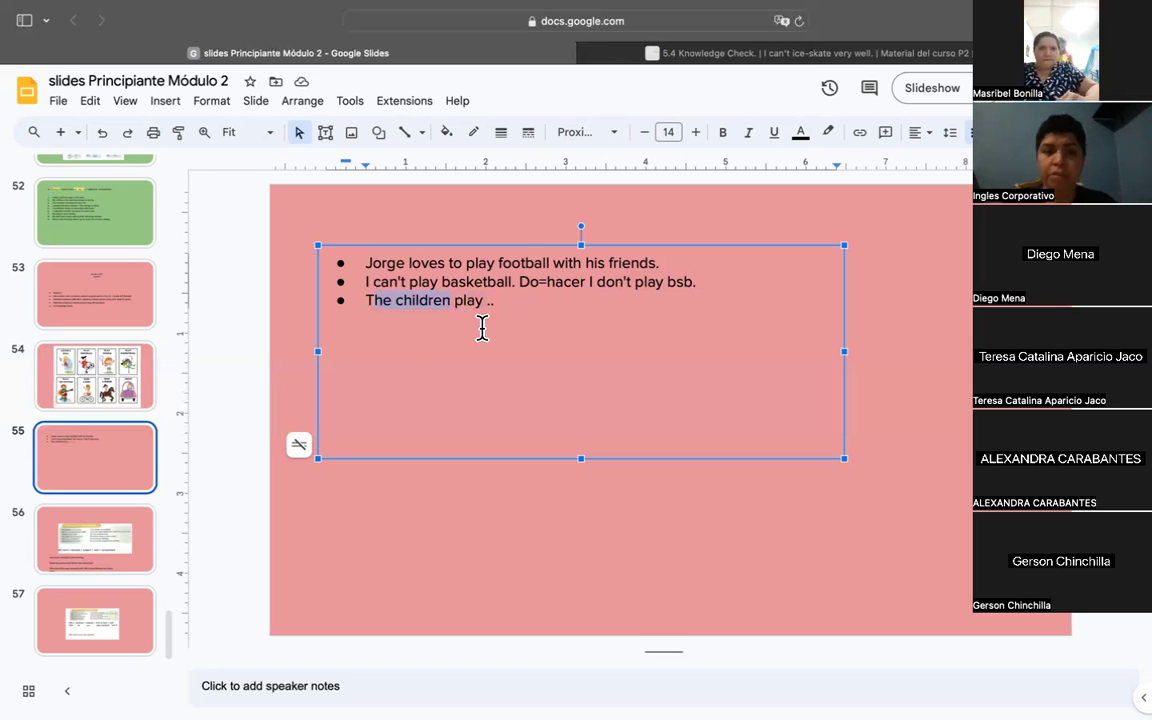
pyautogui.moveTo(376, 300); pyautogui.dragTo(364, 300)
pyautogui.click(525, 309)
pyautogui.press('Return')
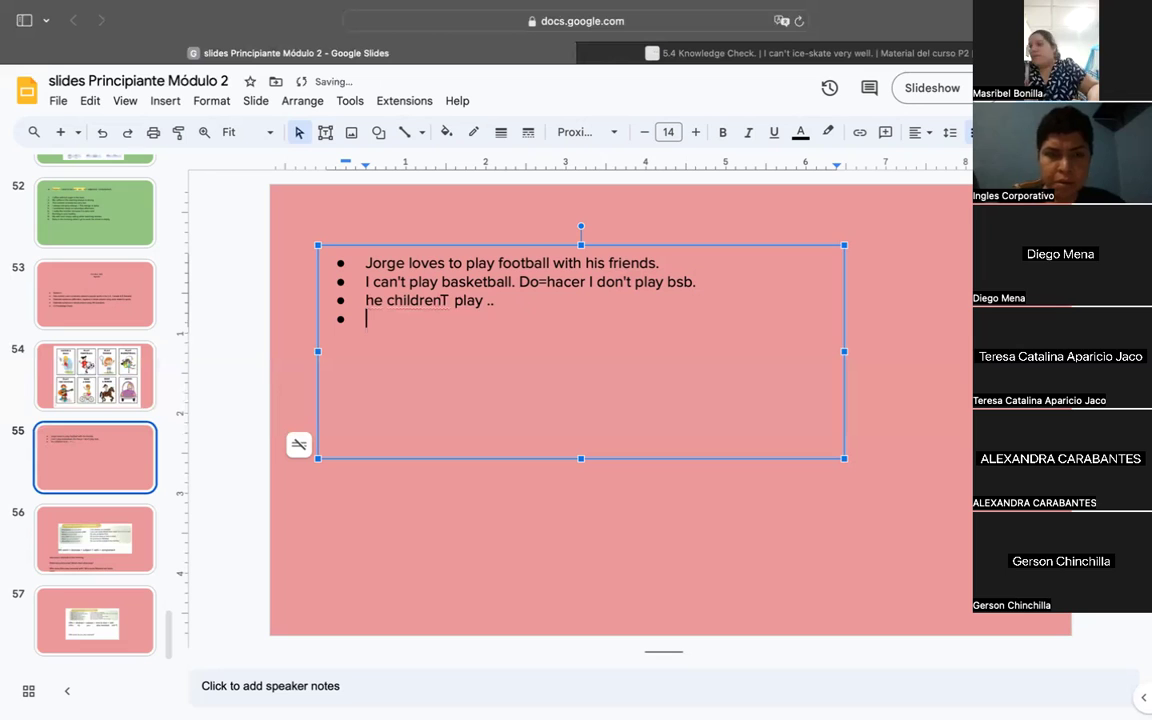
pyautogui.hotkey('ctrl', 'z')
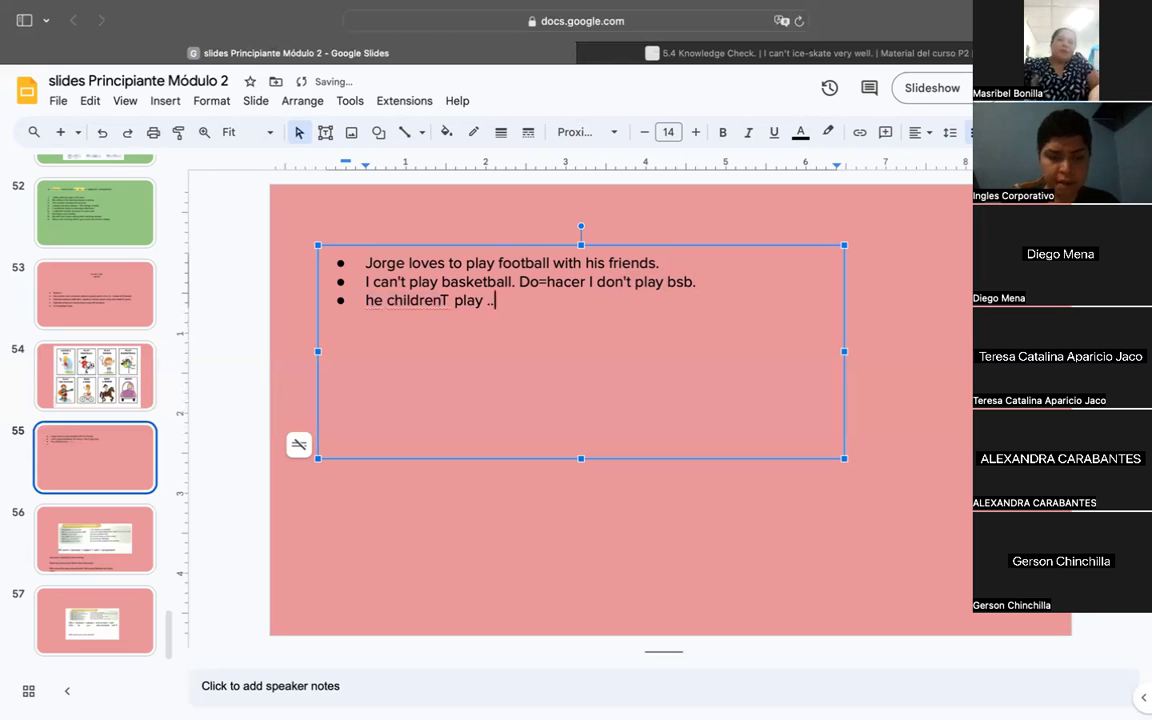
pyautogui.hotkey('ctrl', 'z')
pyautogui.click(467, 300)
# Add a fourth bullet 'My neighbor and I play jacks.' and highlight its subject 'My neighbor and I'
pyautogui.click(495, 300)
pyautogui.press('Return')
pyautogui.write('My ')
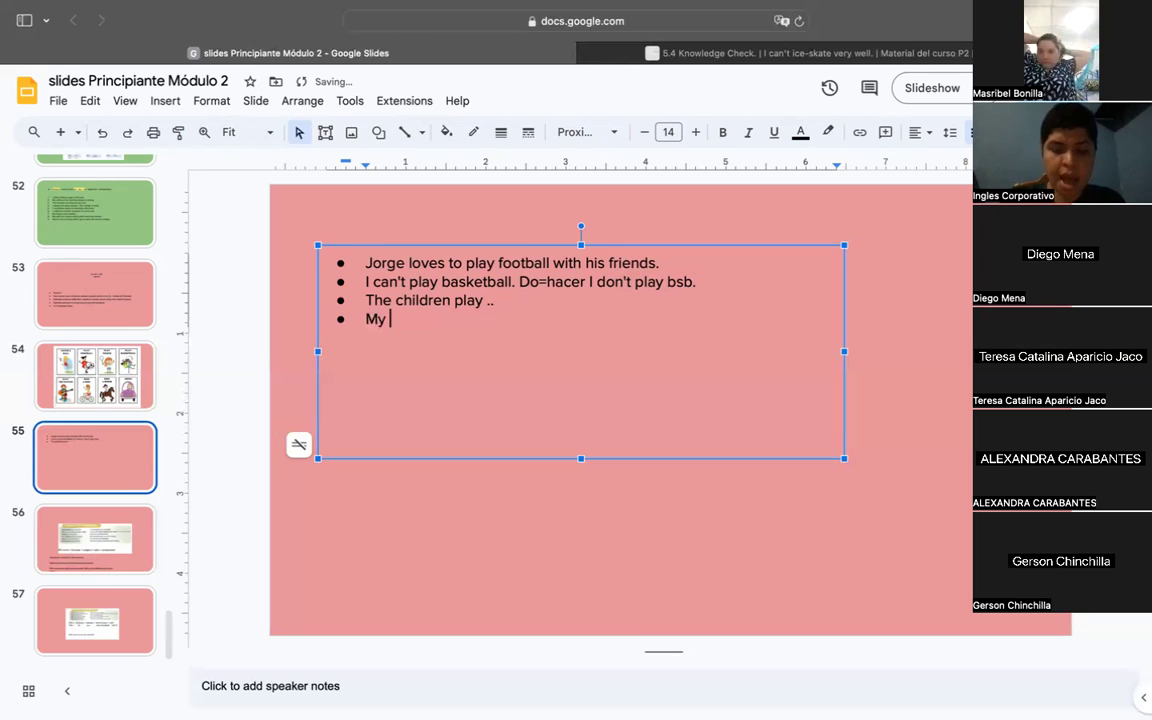
pyautogui.write('neigh')
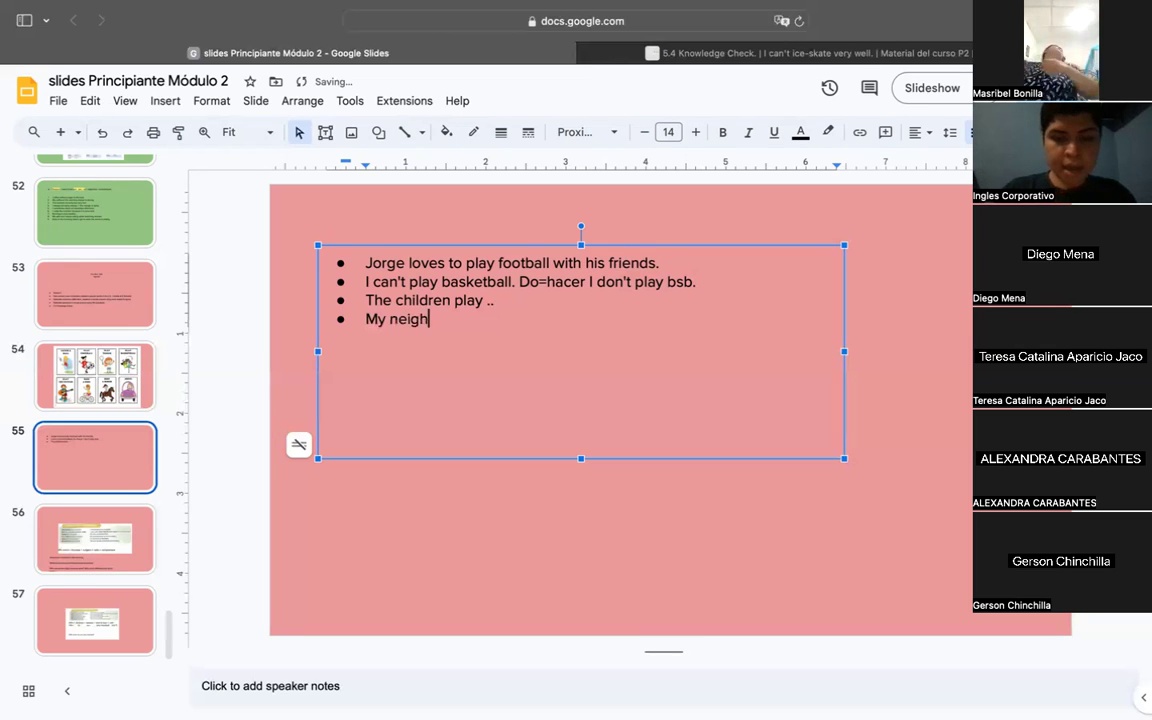
pyautogui.write('bor and ')
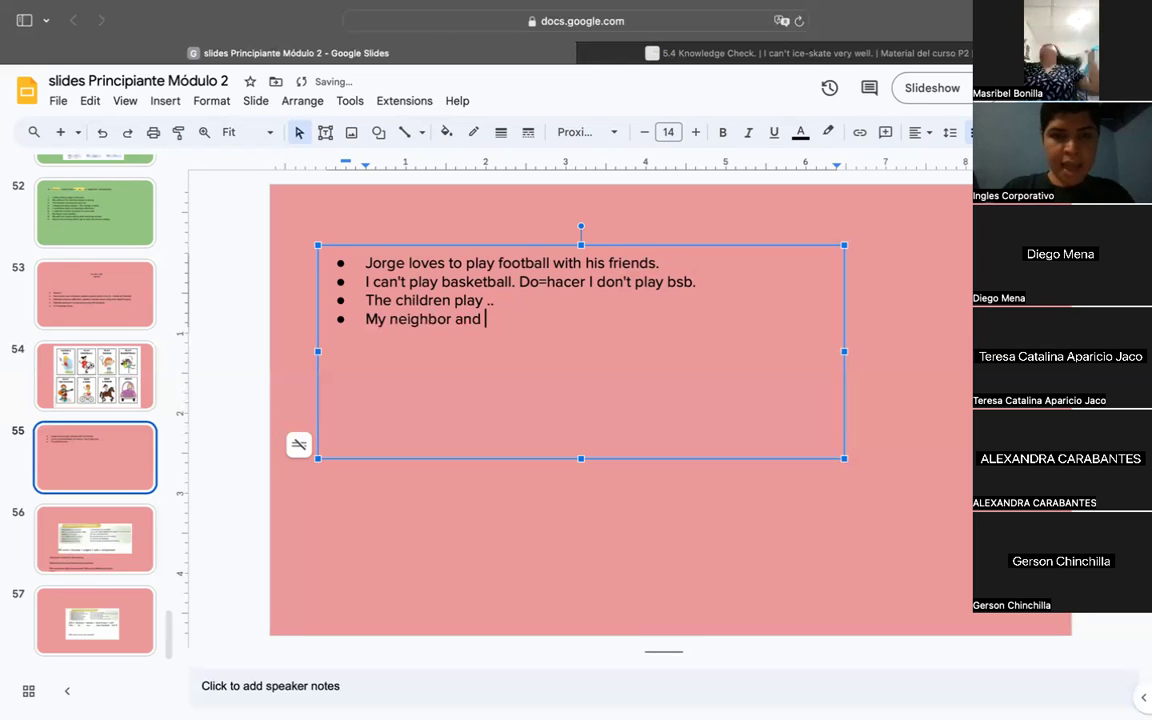
pyautogui.write('I pa')
pyautogui.press('BackSpace')
pyautogui.write('ly')
pyautogui.press('BackSpace')
pyautogui.press('BackSpace')
pyautogui.write('ay jacks.')
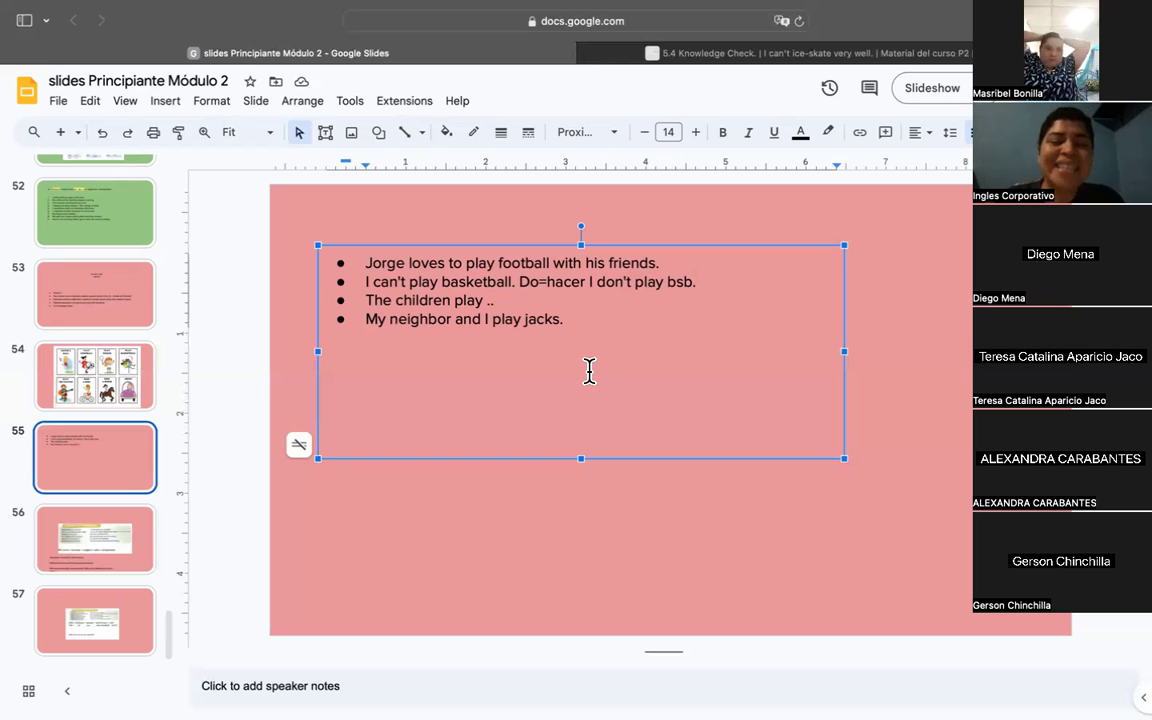
pyautogui.moveTo(491, 325); pyautogui.dragTo(371, 320)
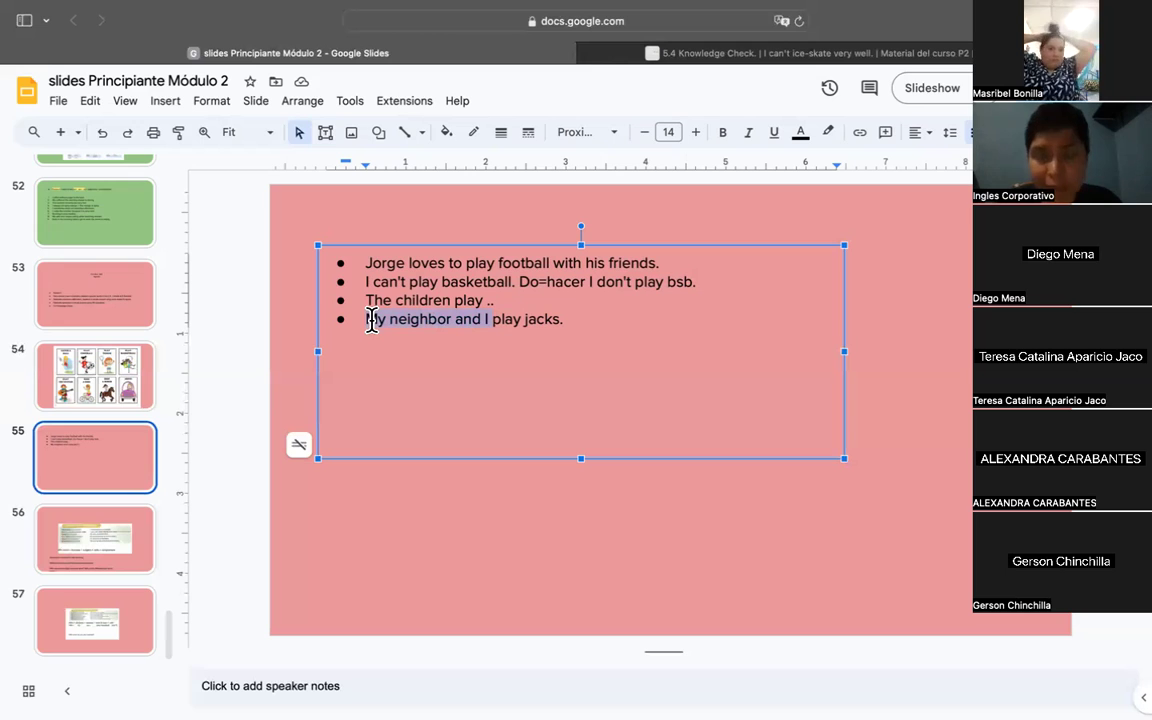
pyautogui.click(518, 320)
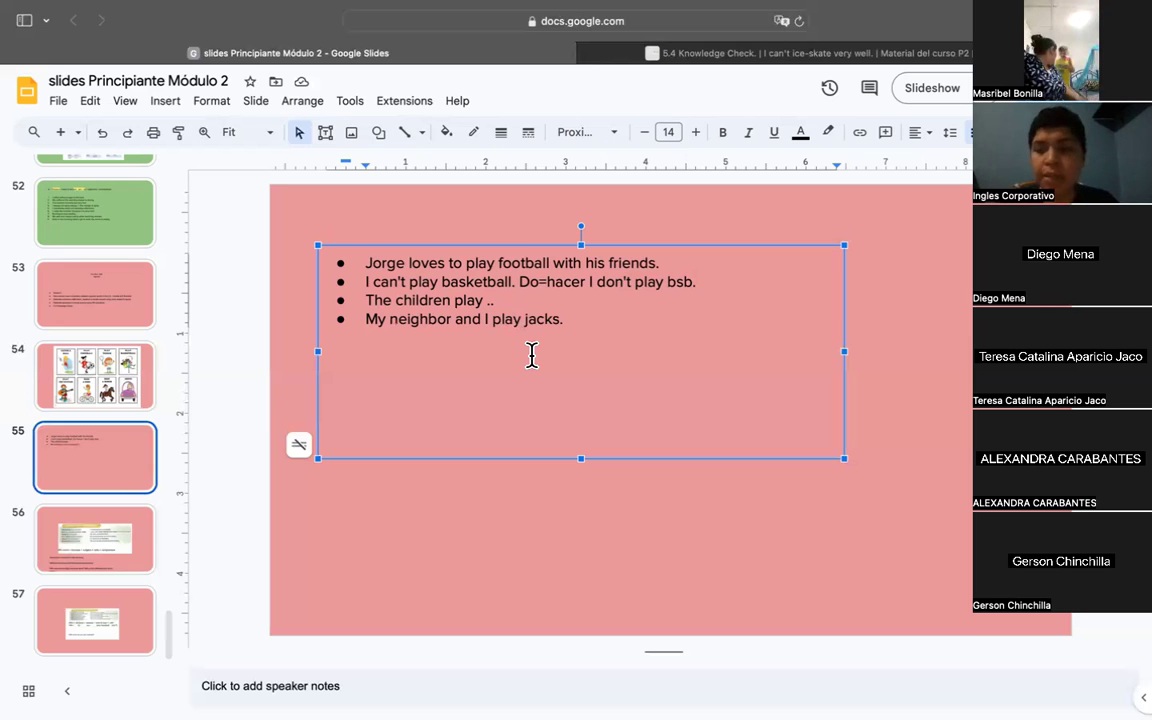
pyautogui.click(583, 321)
# Add a new bullet reading 'Children loves doing any sport.'
pyautogui.press('Return')
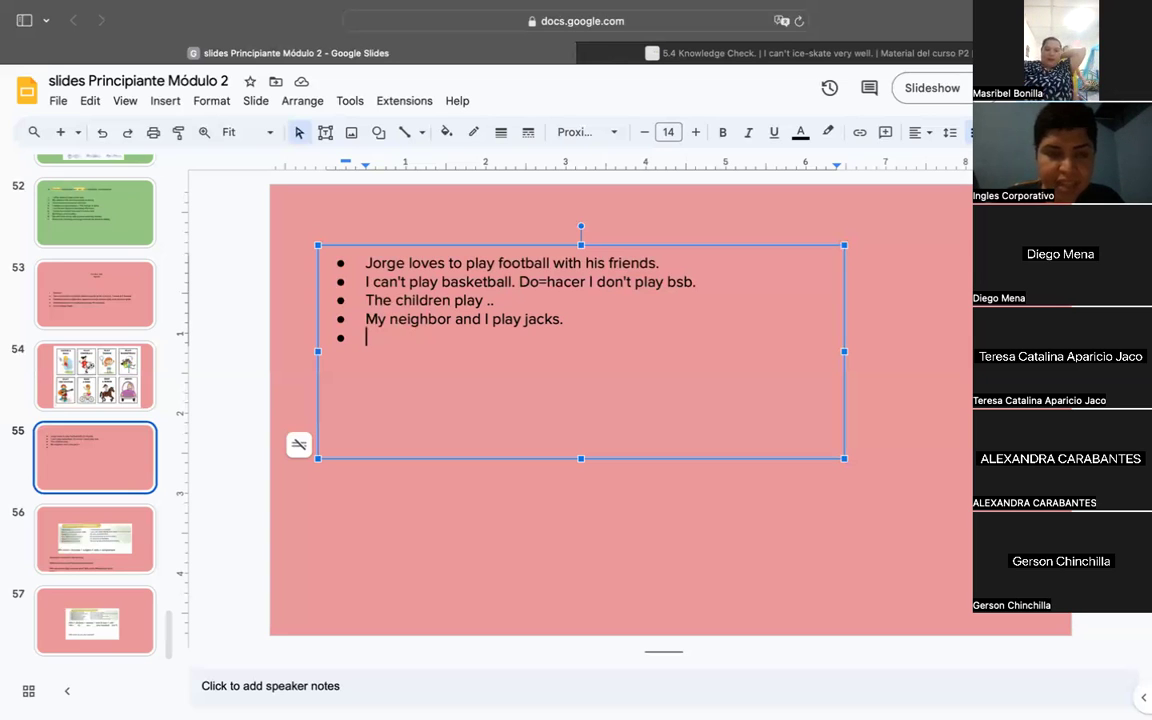
pyautogui.write('Children loves any sport.')
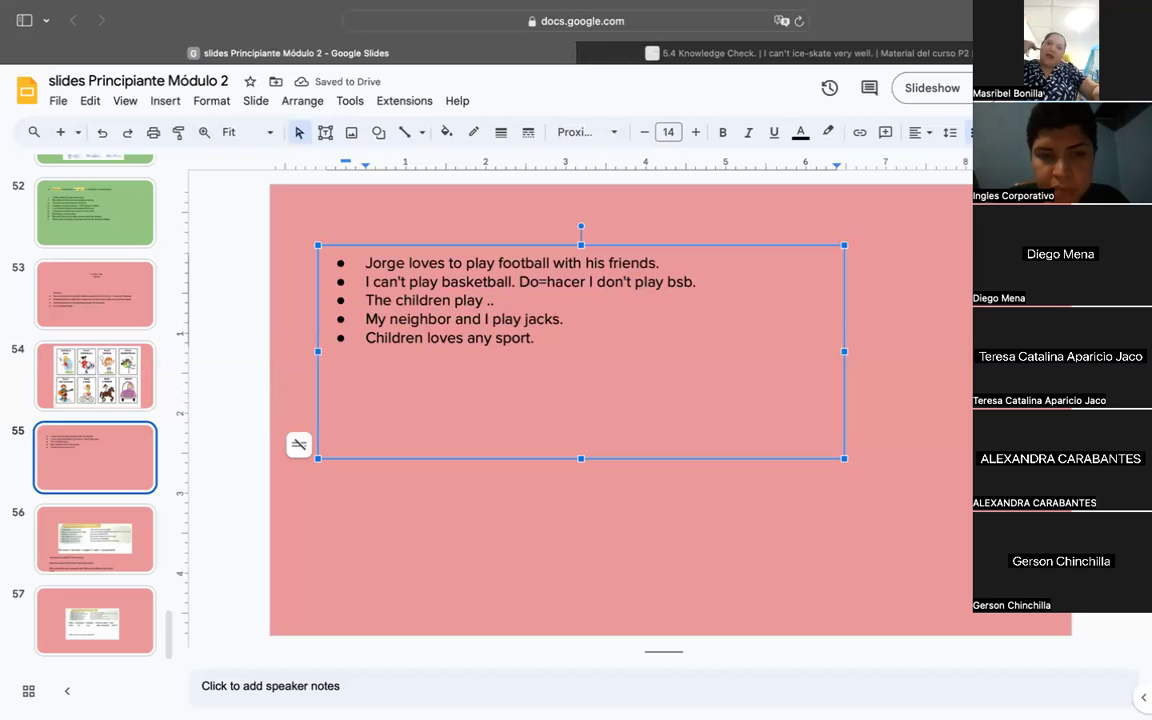
pyautogui.write('doing')
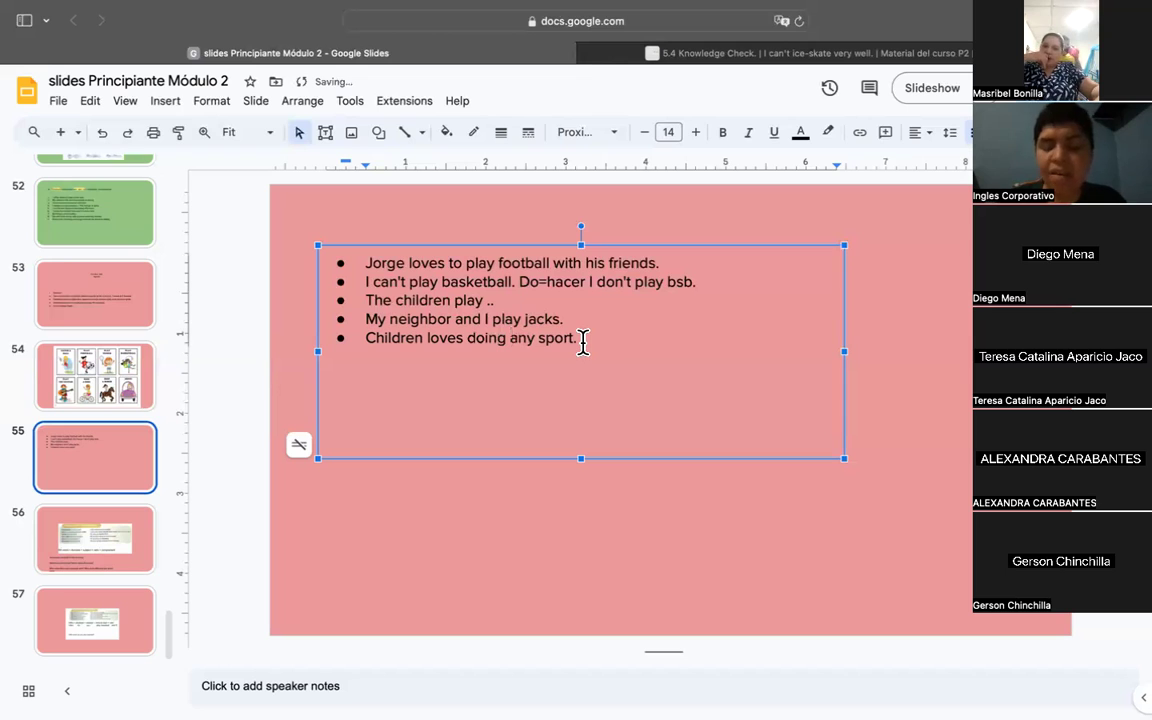
# Add another bullet reading 'I dont like play tennis.'
pyautogui.press('Return')
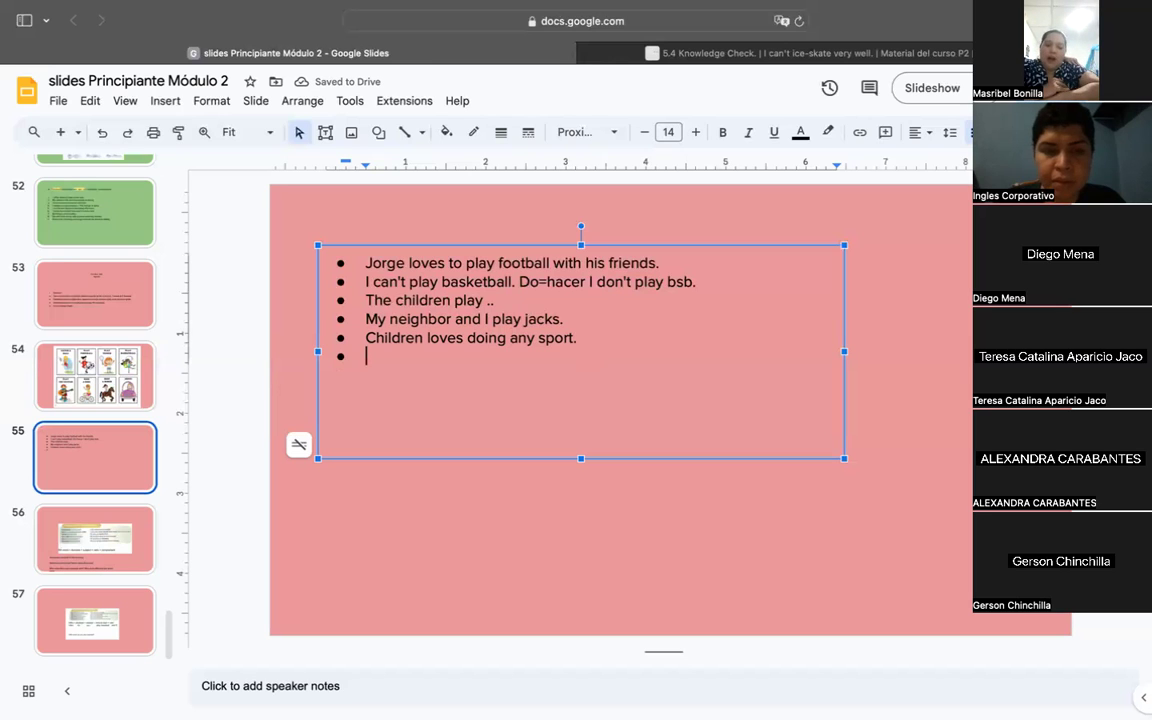
pyautogui.write('I D')
pyautogui.press('BackSpace')
pyautogui.write('dont like play tennis.')
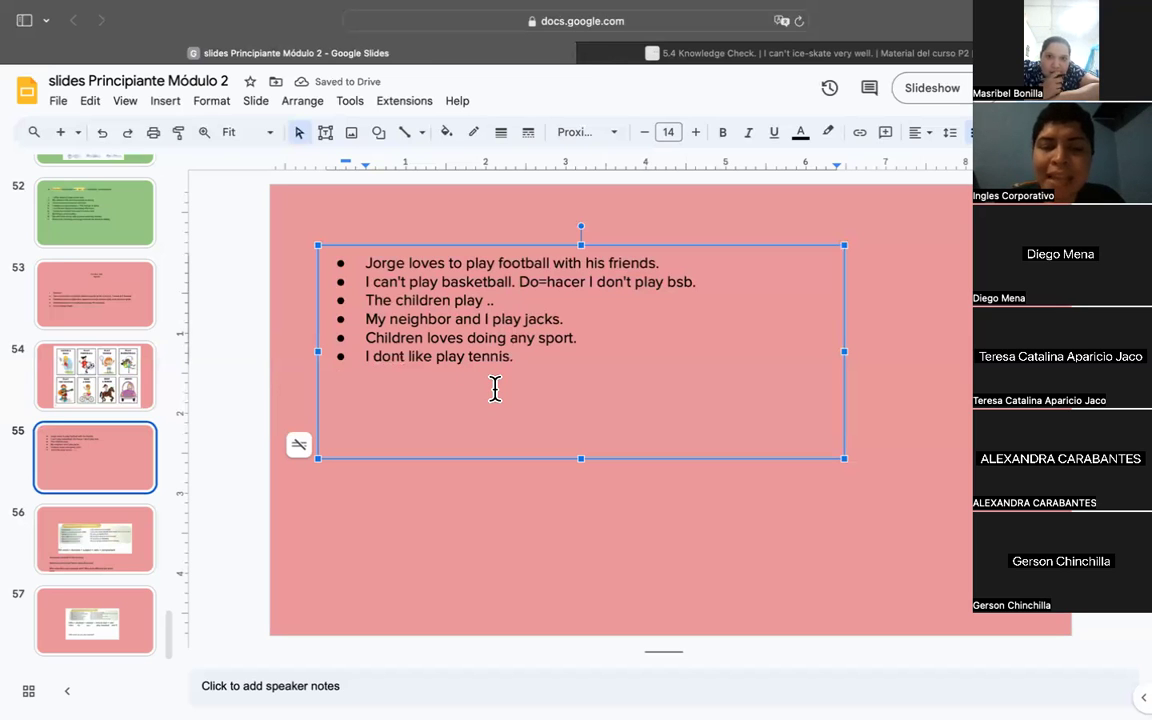
# Change 'loves' to 'love' in the sport sentence
pyautogui.doubleClick(450, 356)
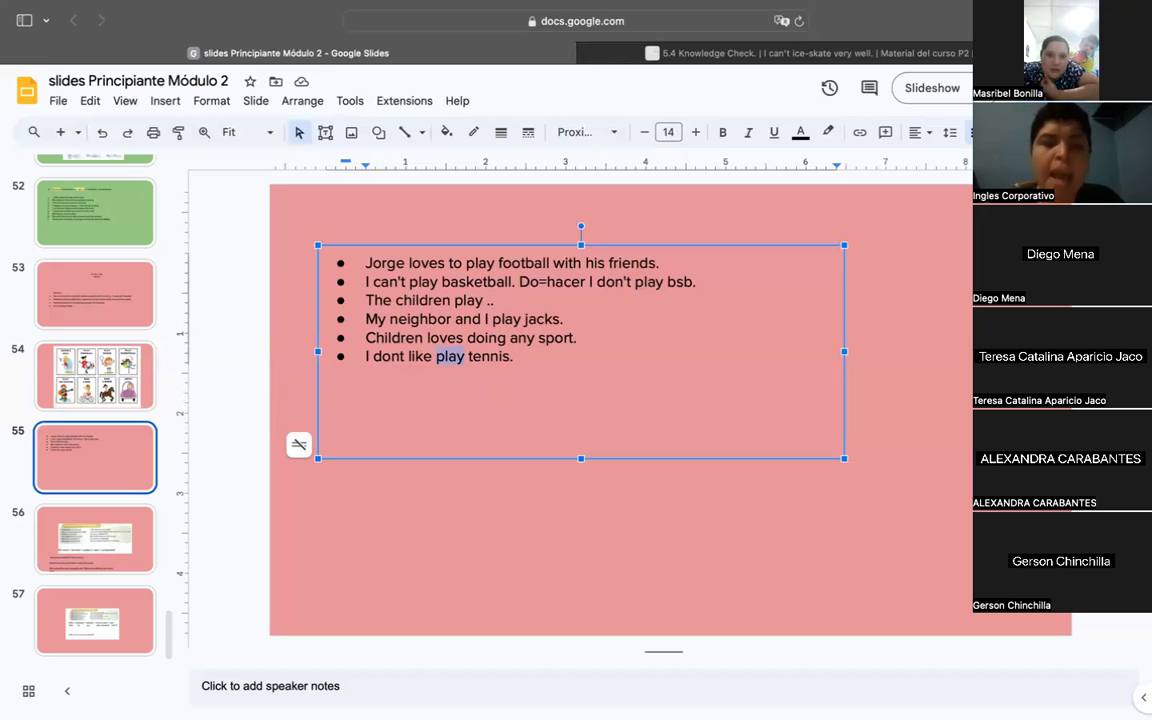
pyautogui.click(468, 356)
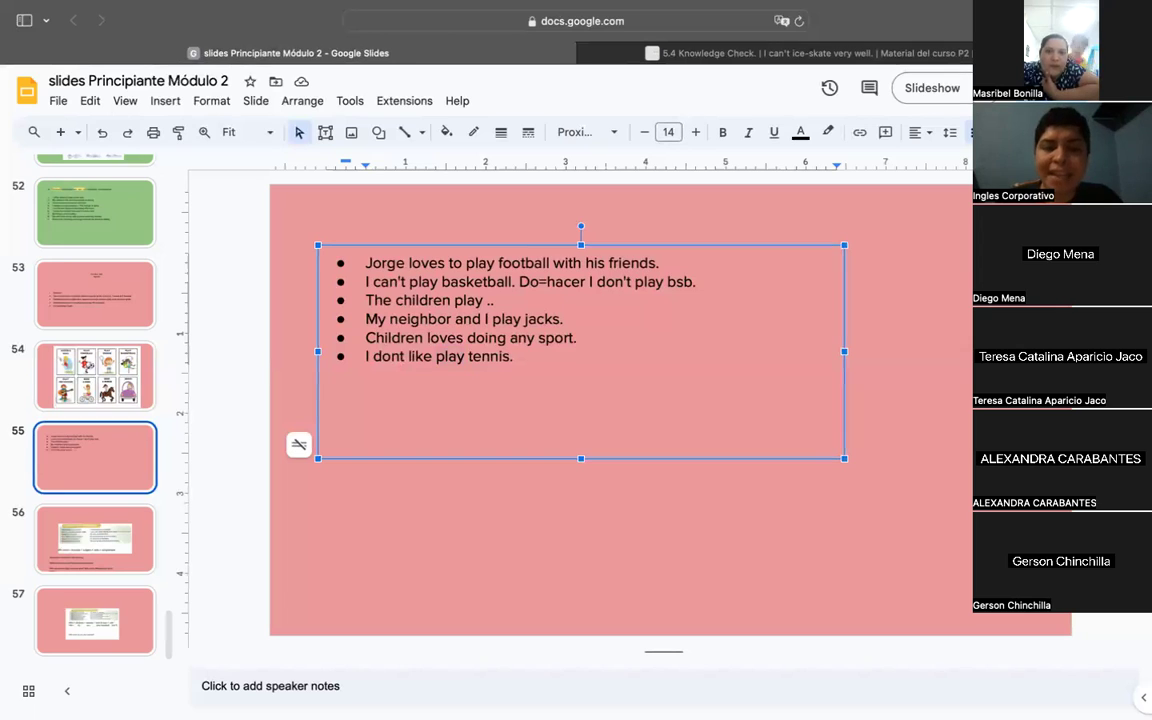
pyautogui.click(463, 356)
pyautogui.click(490, 356)
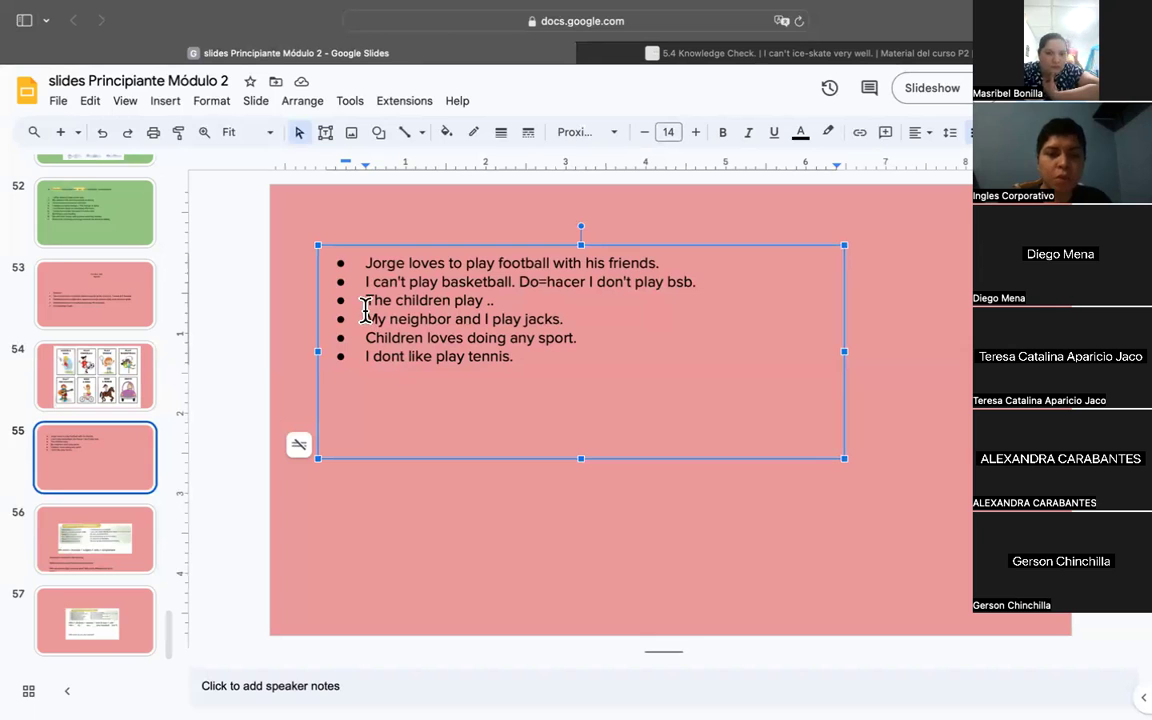
pyautogui.click(462, 337)
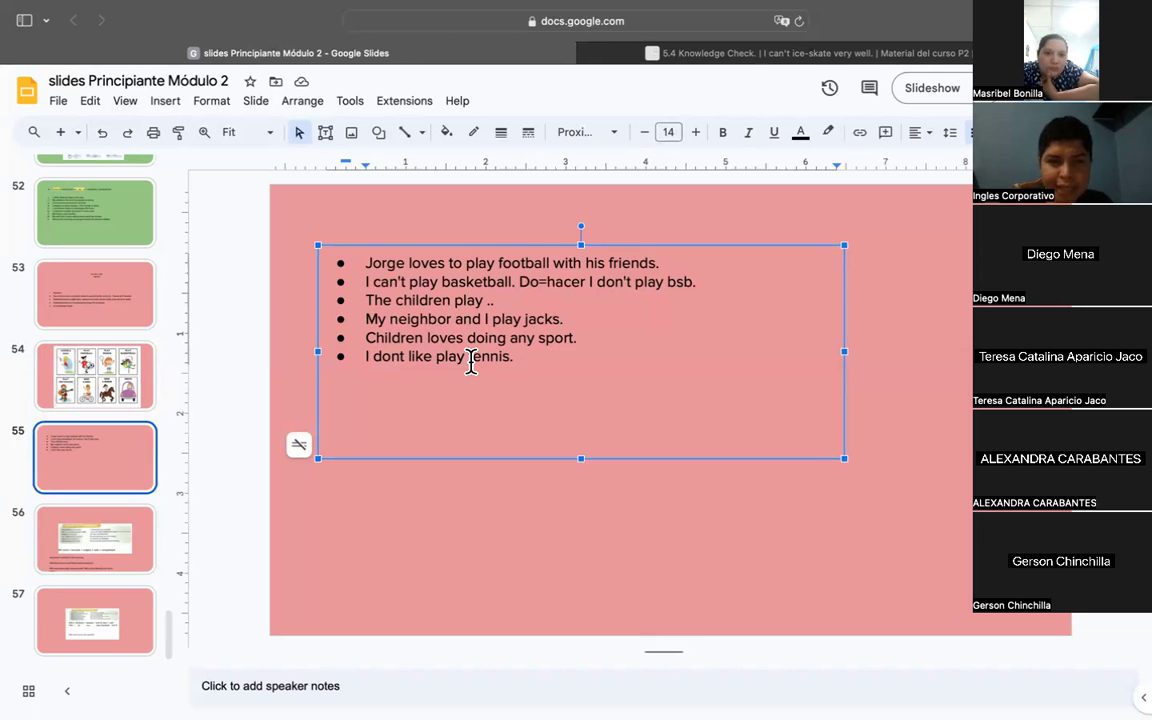
pyautogui.press('BackSpace')
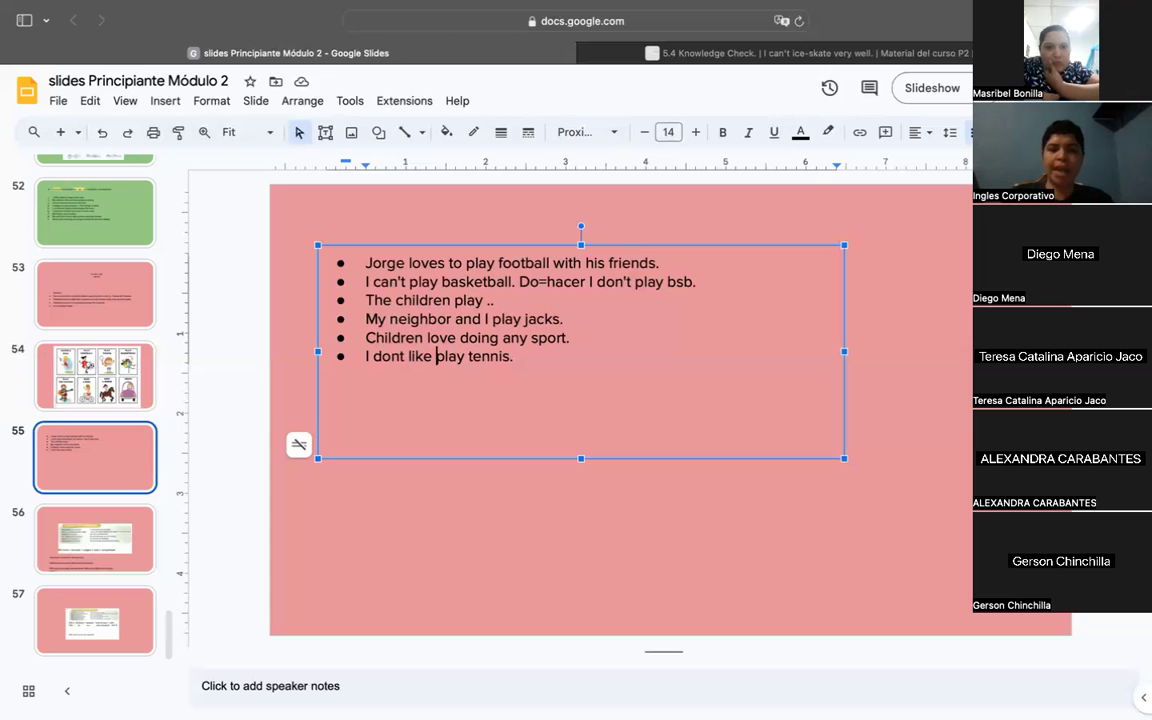
# Insert 'to' before 'play', correct 'dont' to 'don't', and add an empty bullet
pyautogui.write('to')
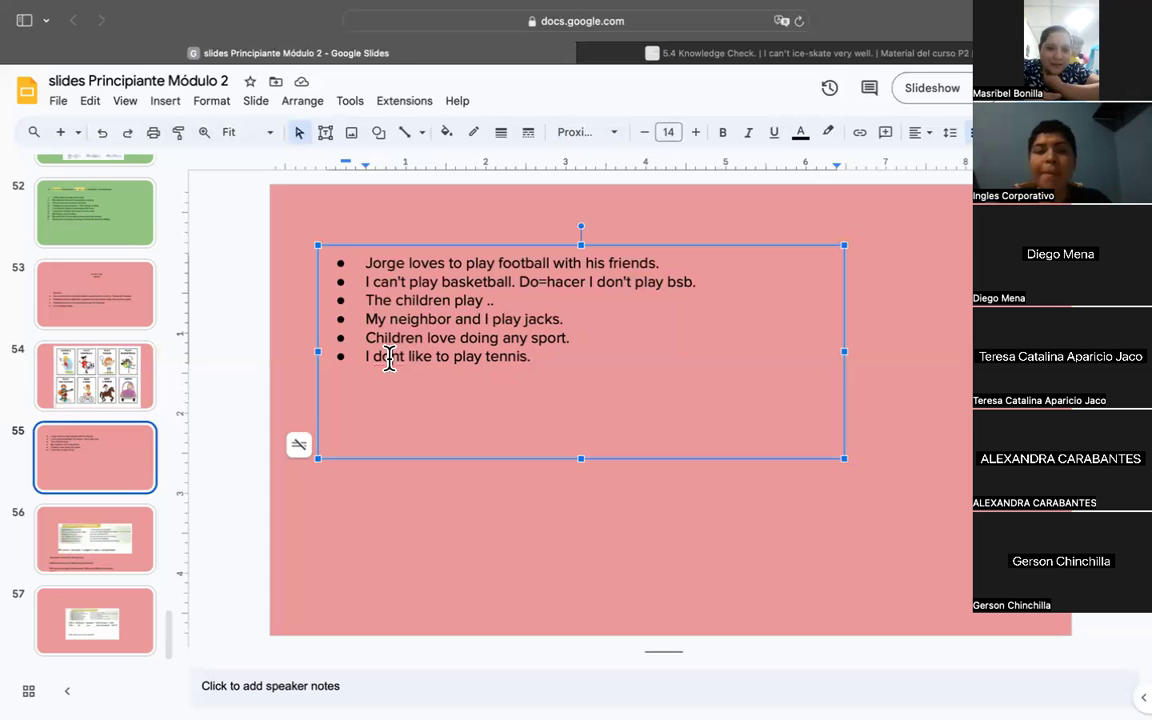
pyautogui.rightClick(389, 358)
pyautogui.click(430, 403)
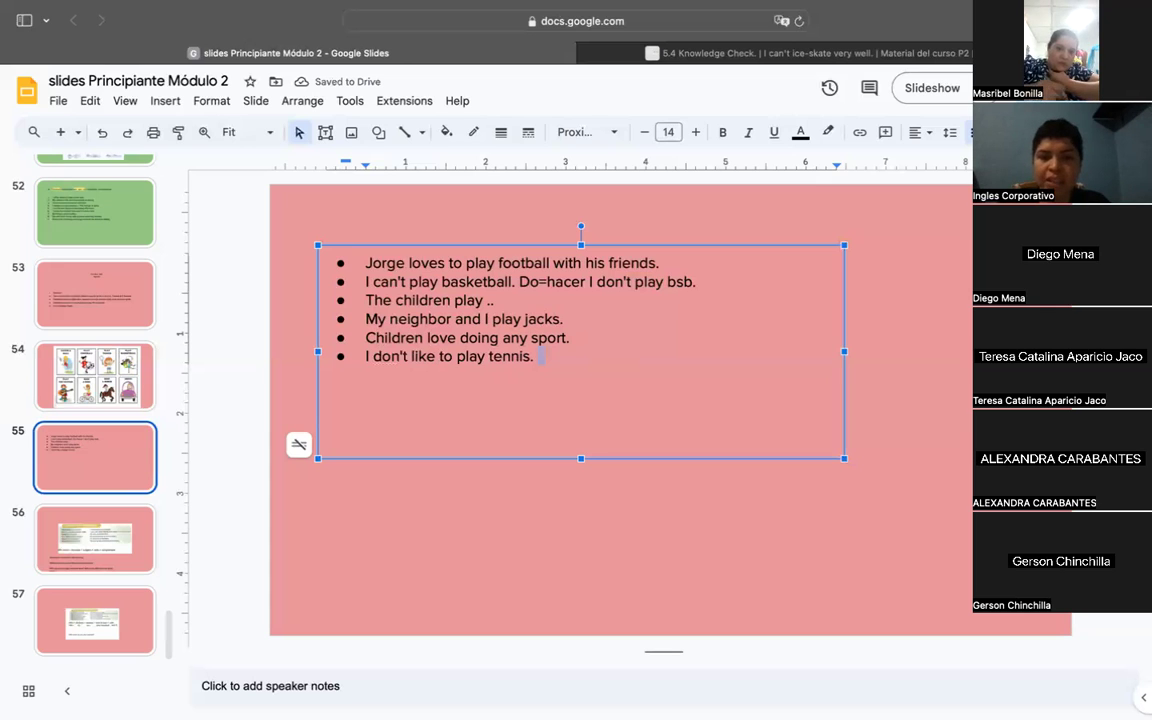
pyautogui.press('Return')
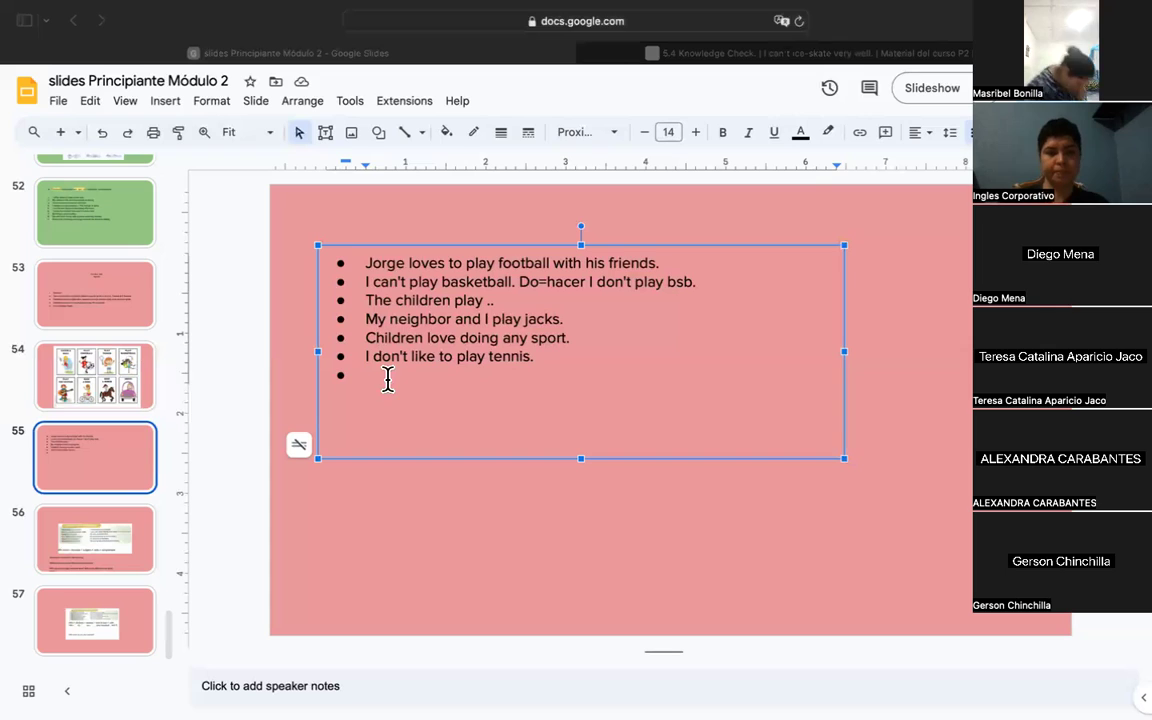
# Write the bullet 'I can play bsb and soccer.', then start a new bullet below it
pyautogui.write('I cant play bsb.')
pyautogui.click(435, 375)
pyautogui.click(406, 375)
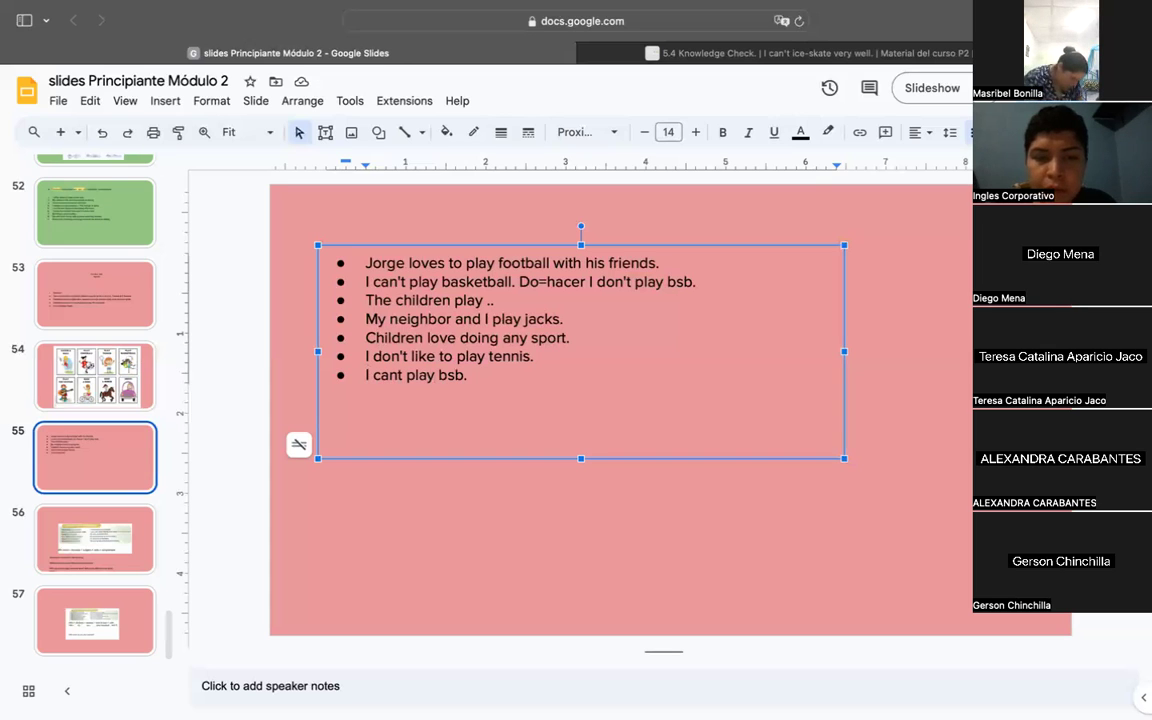
pyautogui.press('BackSpace')
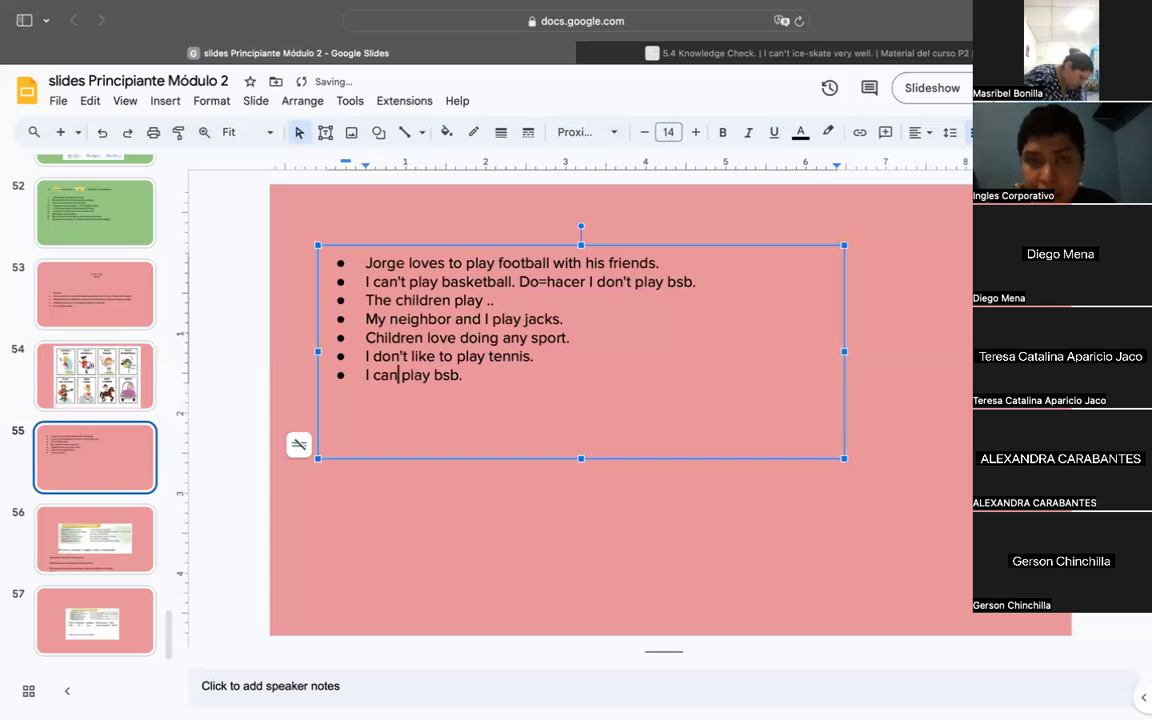
pyautogui.click(463, 375)
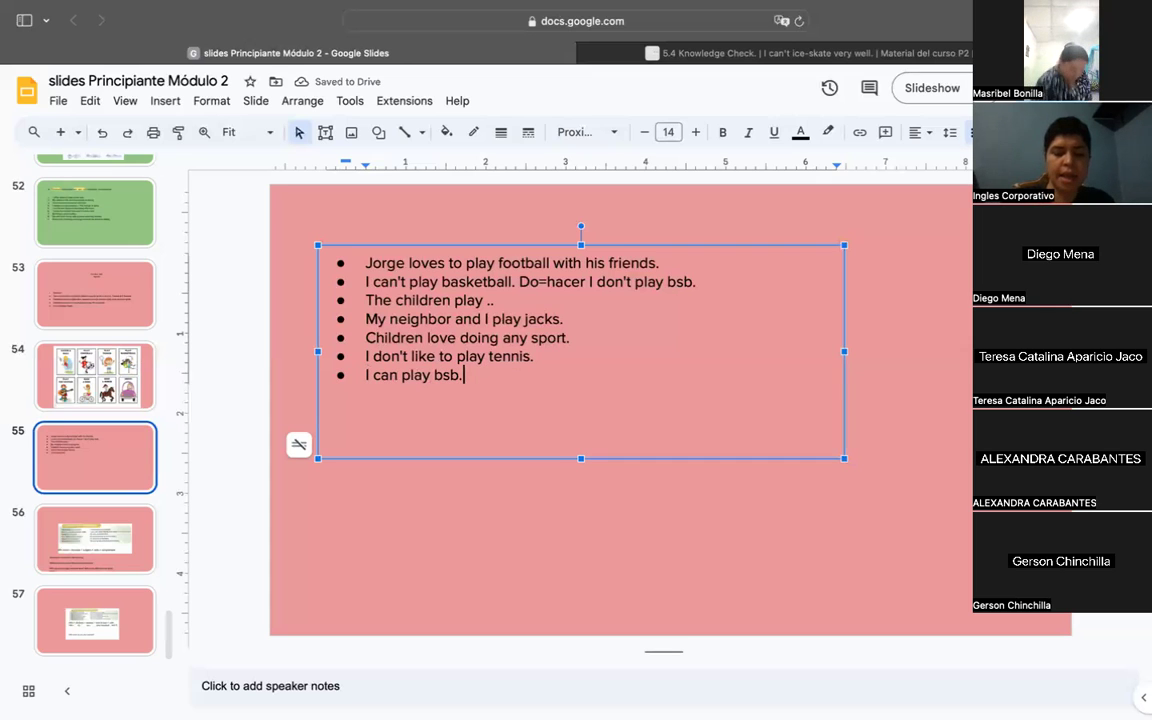
pyautogui.press('BackSpace')
pyautogui.write('and soccer')
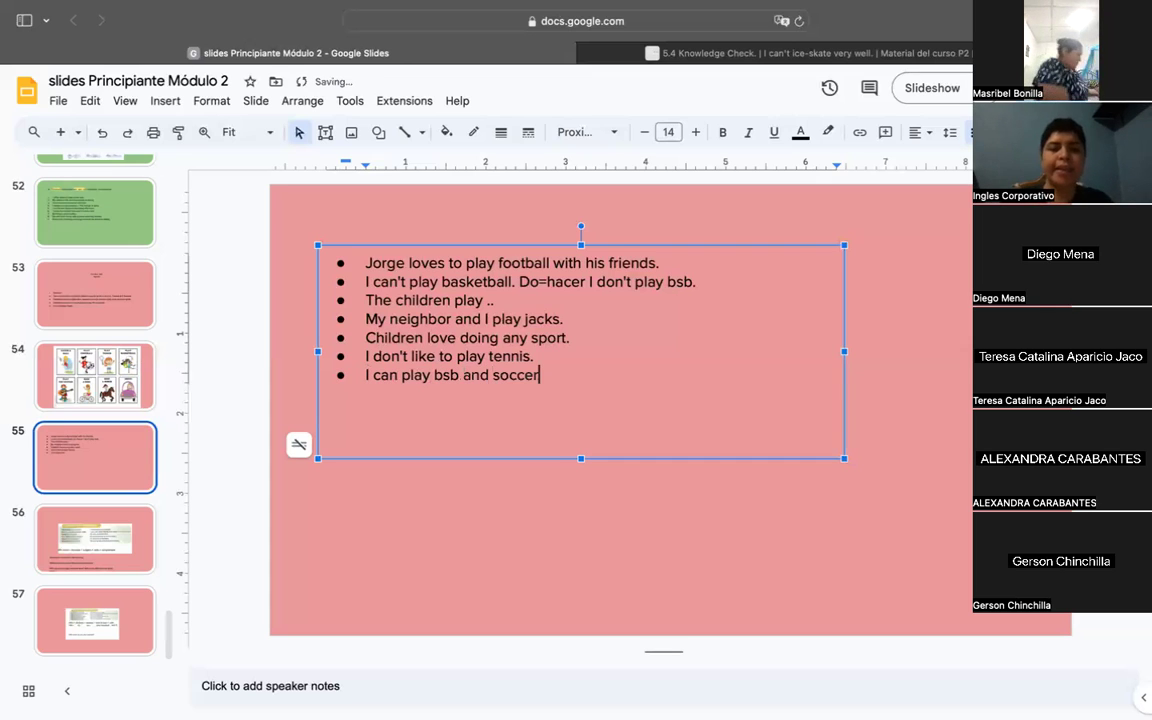
pyautogui.write('.')
pyautogui.press('Return')
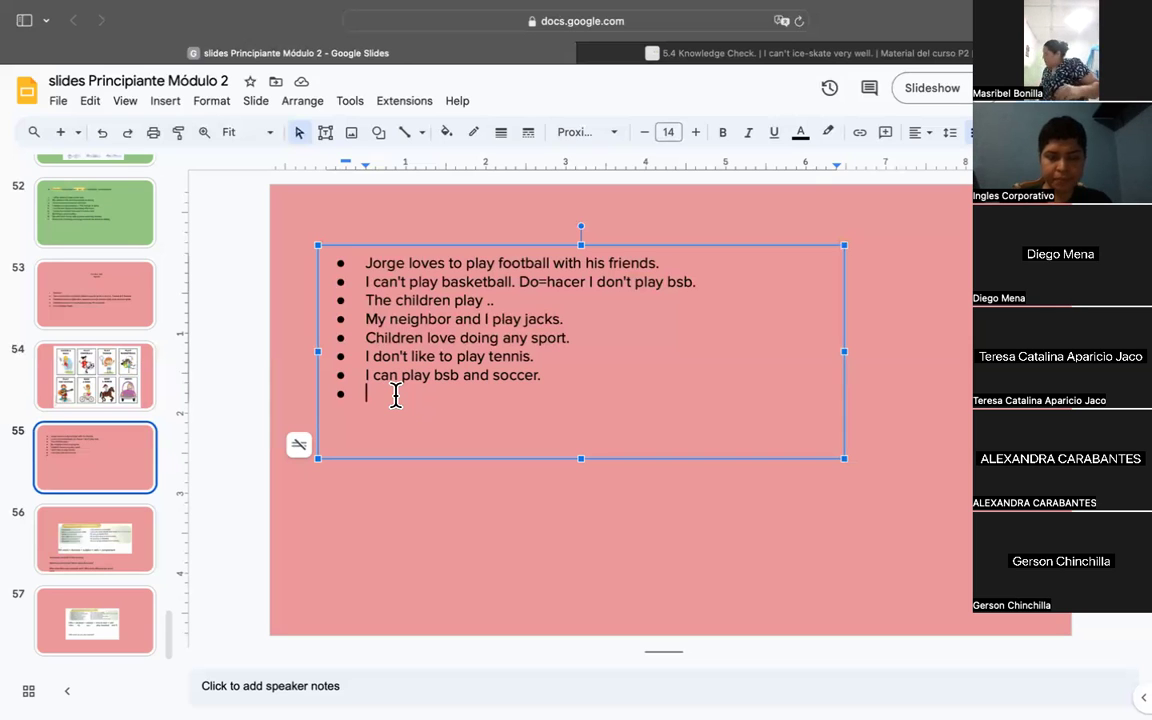
# Clear the extra empty bullet below the soccer sentence
pyautogui.press('BackSpace')
pyautogui.press('BackSpace')
pyautogui.press('Return')
pyautogui.write('I')
pyautogui.press('BackSpace')
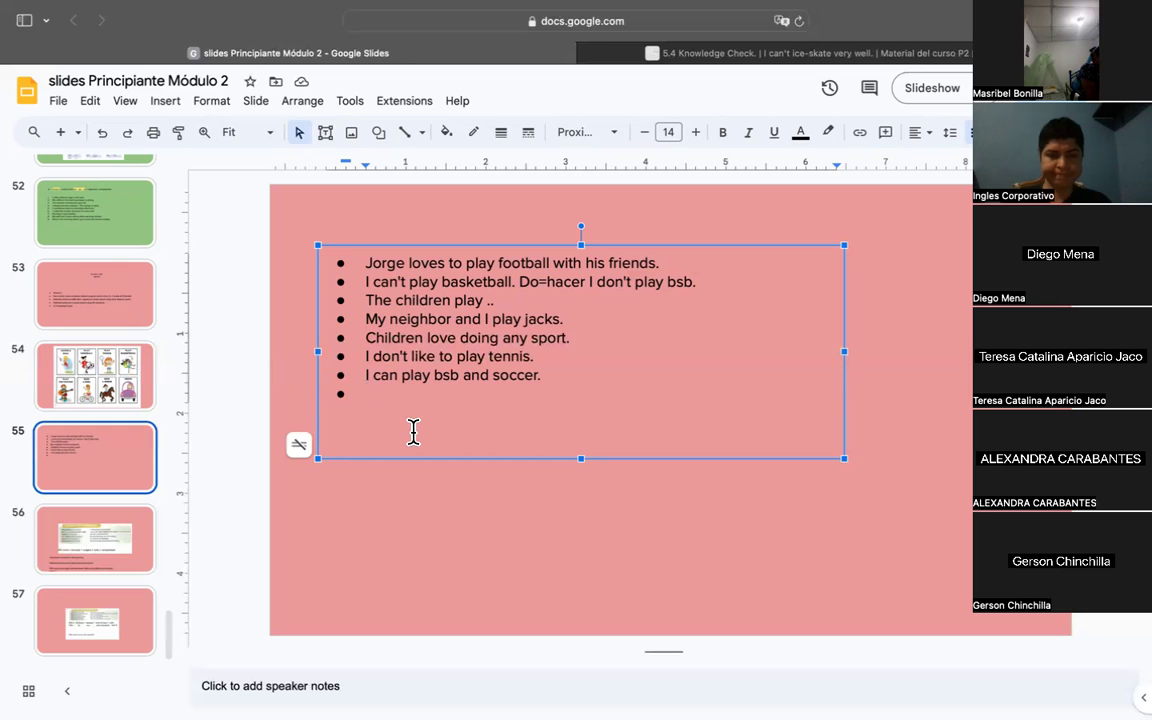
# Type 'I can't play guitar.' with the apostrophe and start a new bullet
pyautogui.write('I cant ')
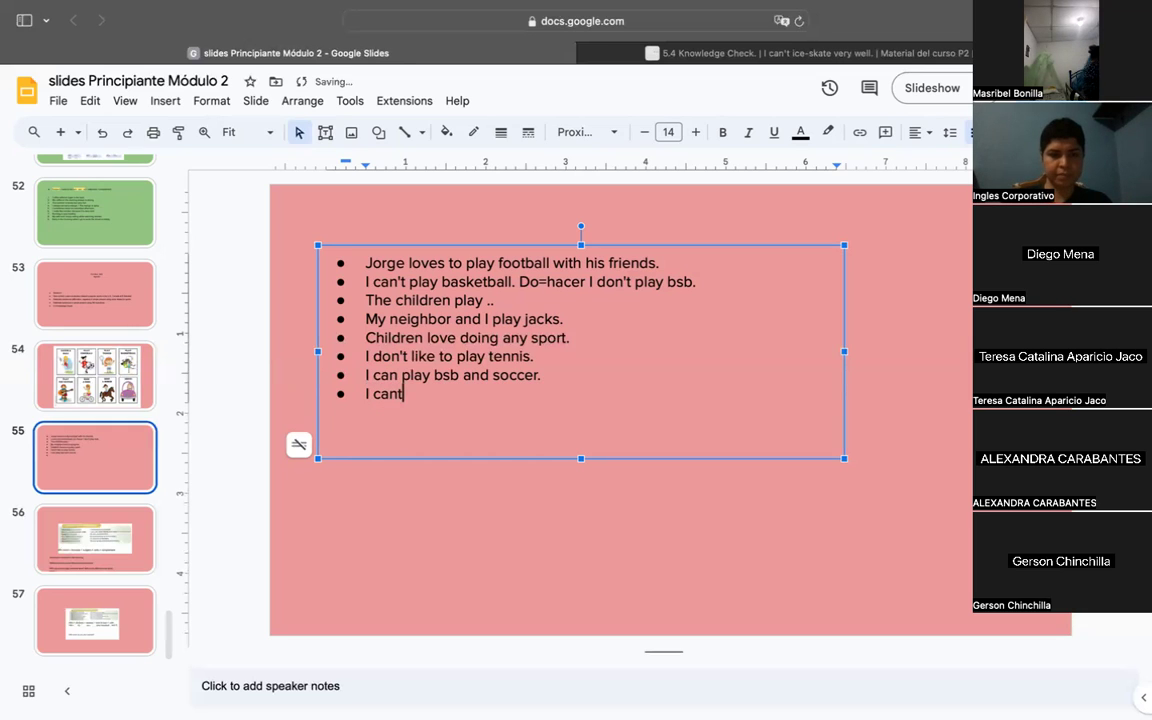
pyautogui.write('pla')
pyautogui.press('BackSpace')
pyautogui.write('lay guitar.')
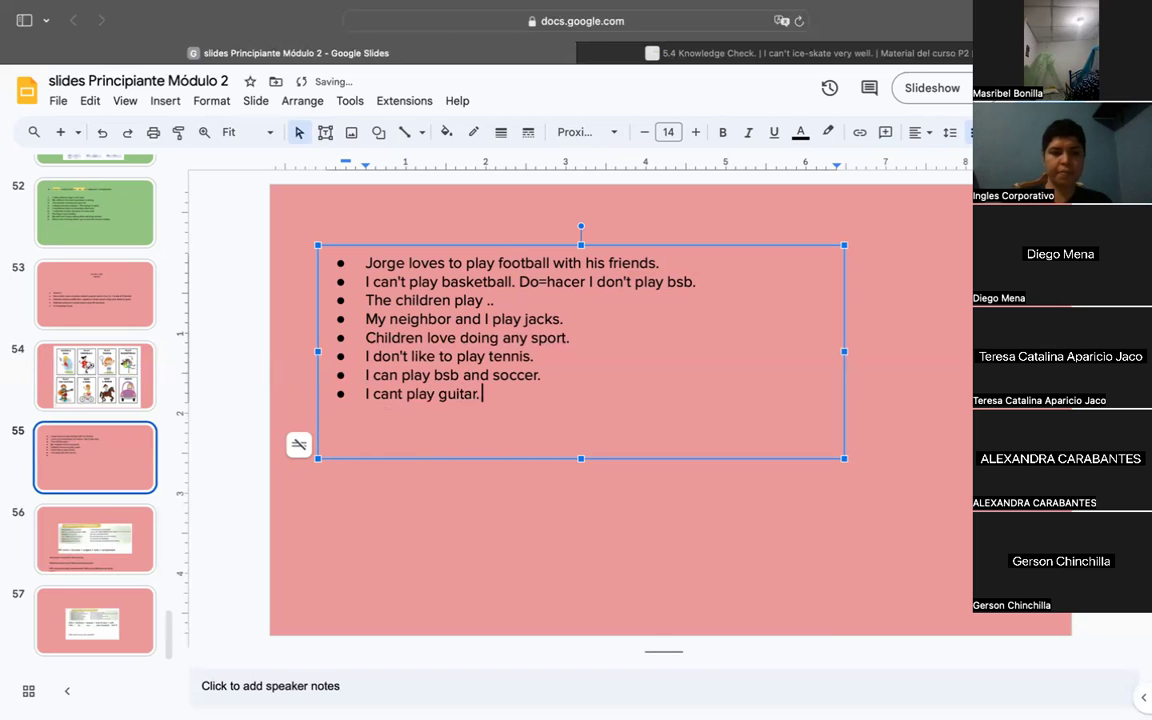
pyautogui.click(400, 393)
pyautogui.write("'")
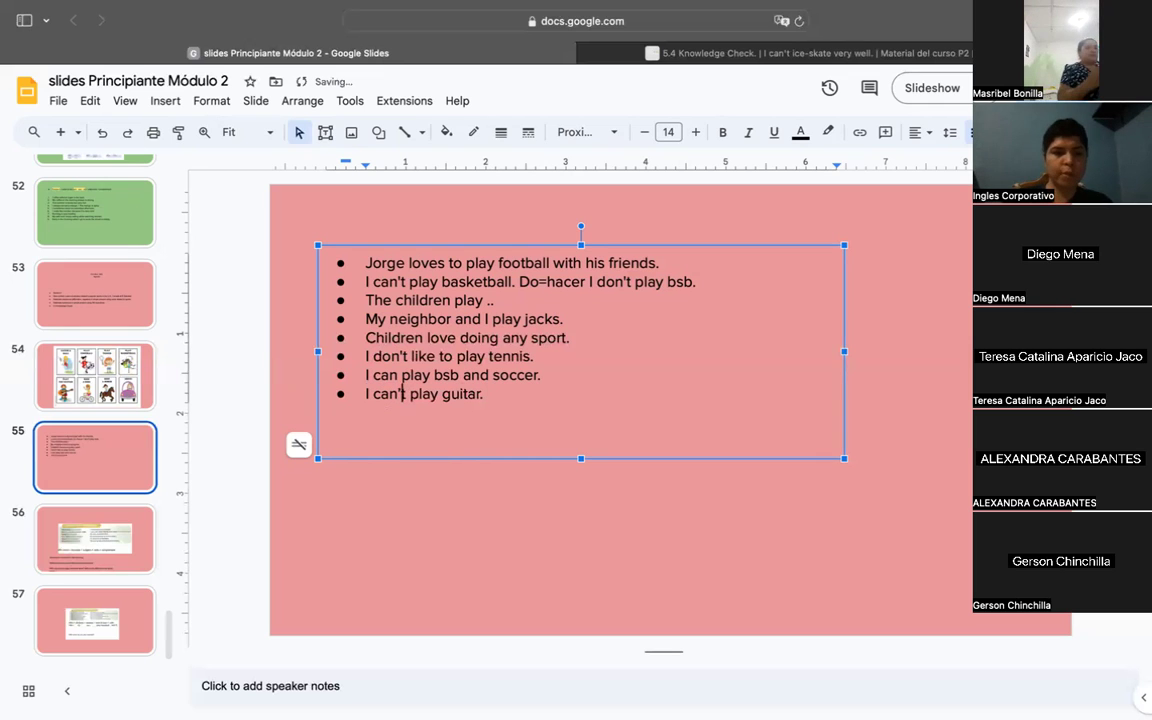
pyautogui.click(419, 393)
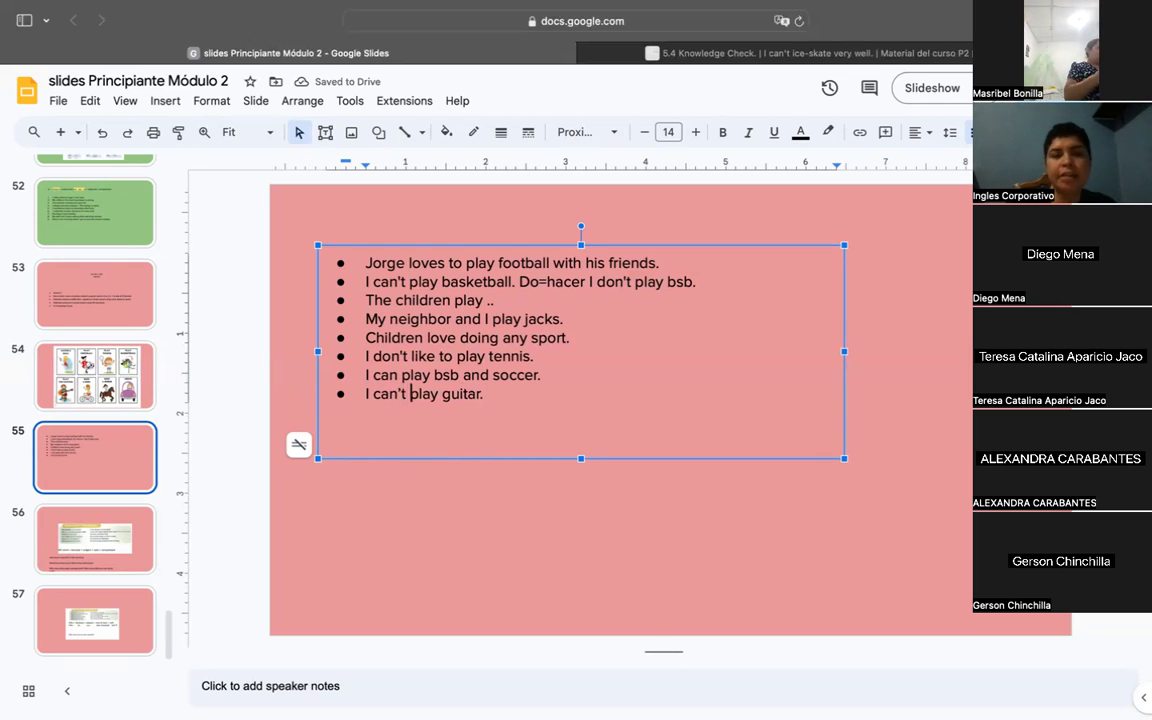
pyautogui.click(438, 393)
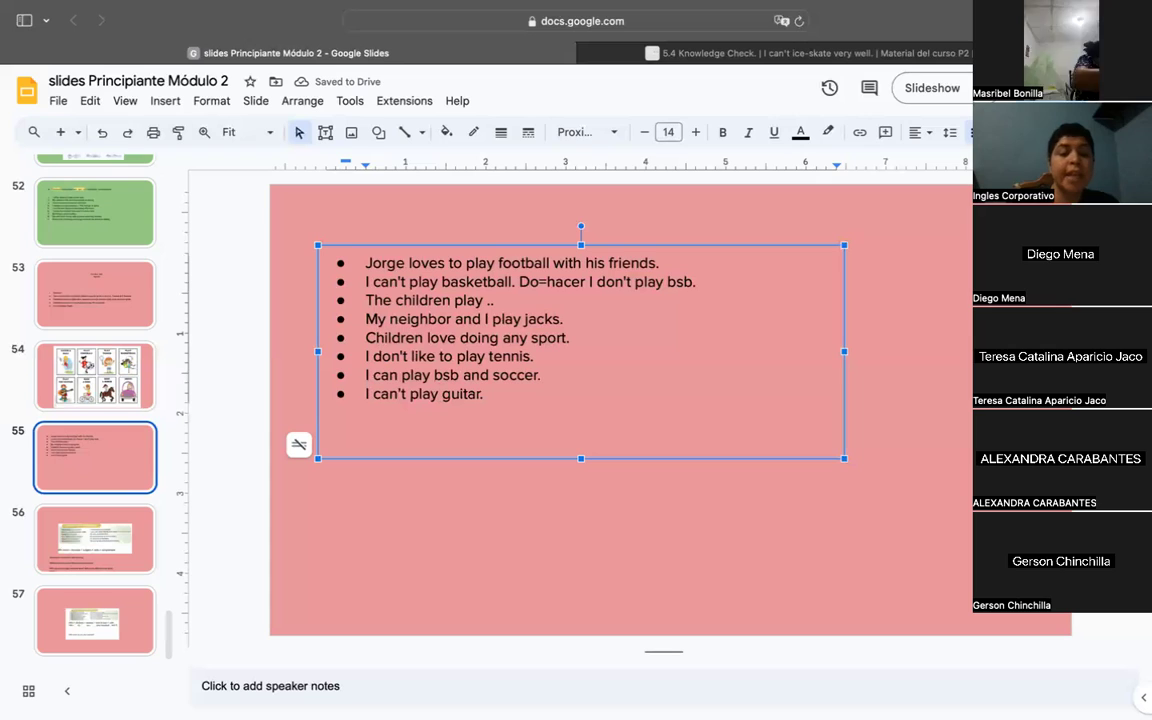
pyautogui.click(456, 393)
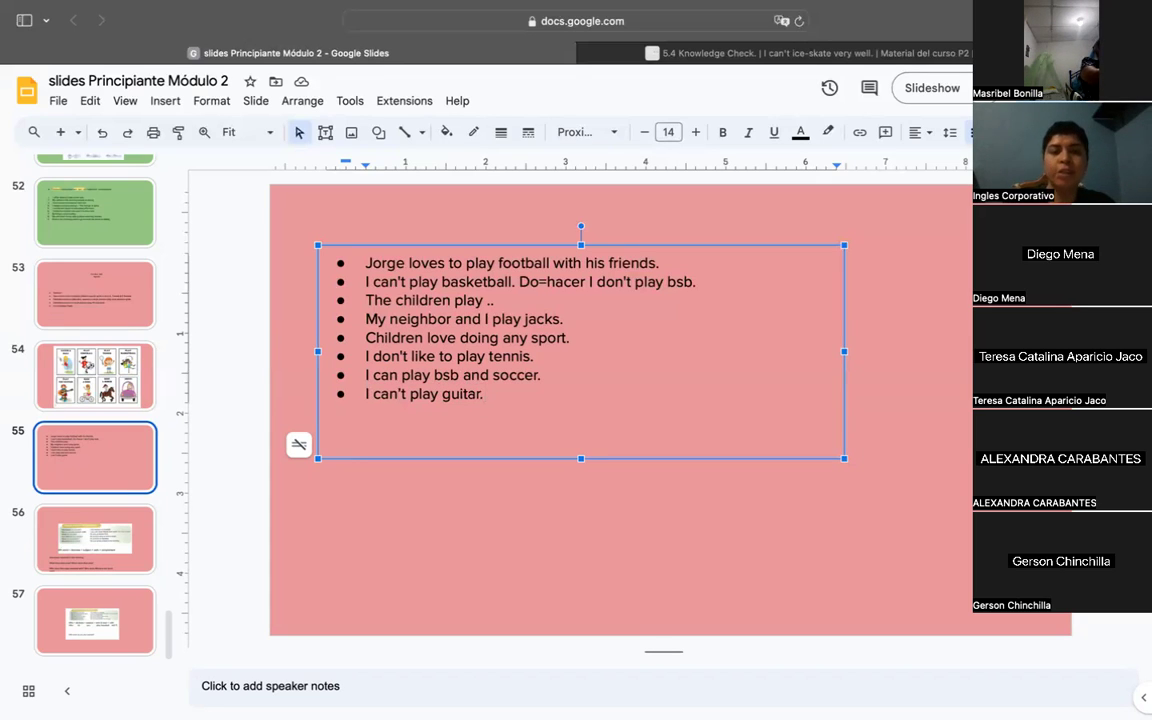
pyautogui.press('Return')
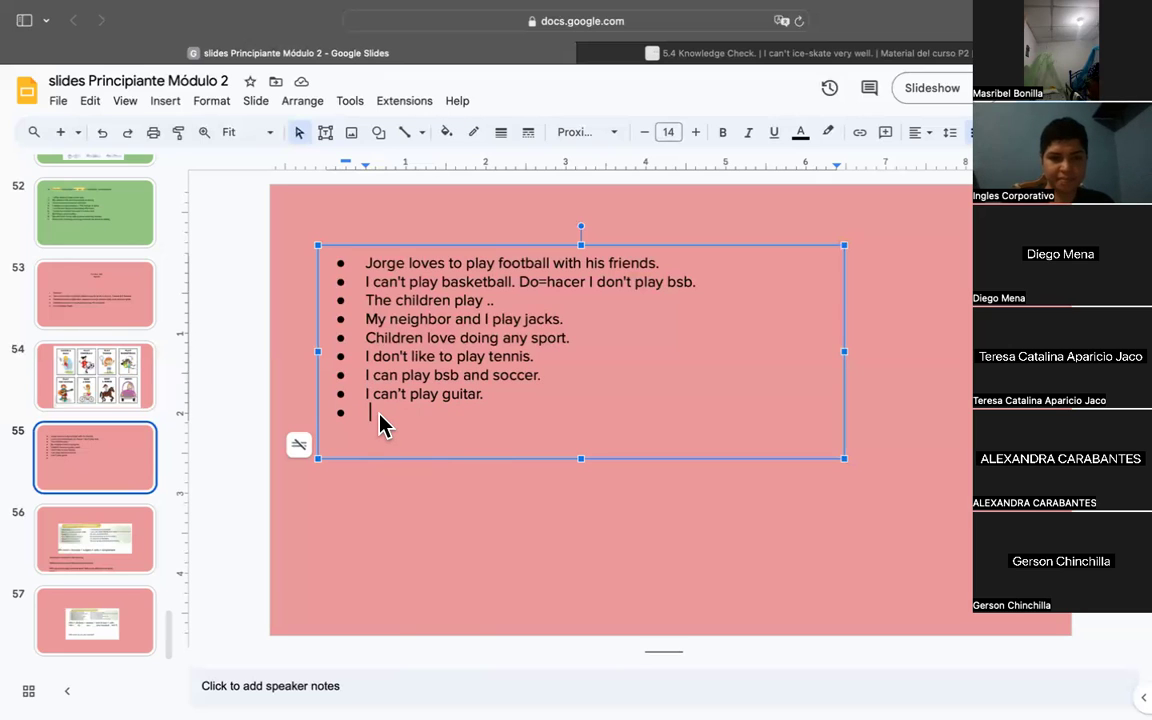
# Type 'On the weekend' on the new bullet and start another bullet below it
pyautogui.write('I')
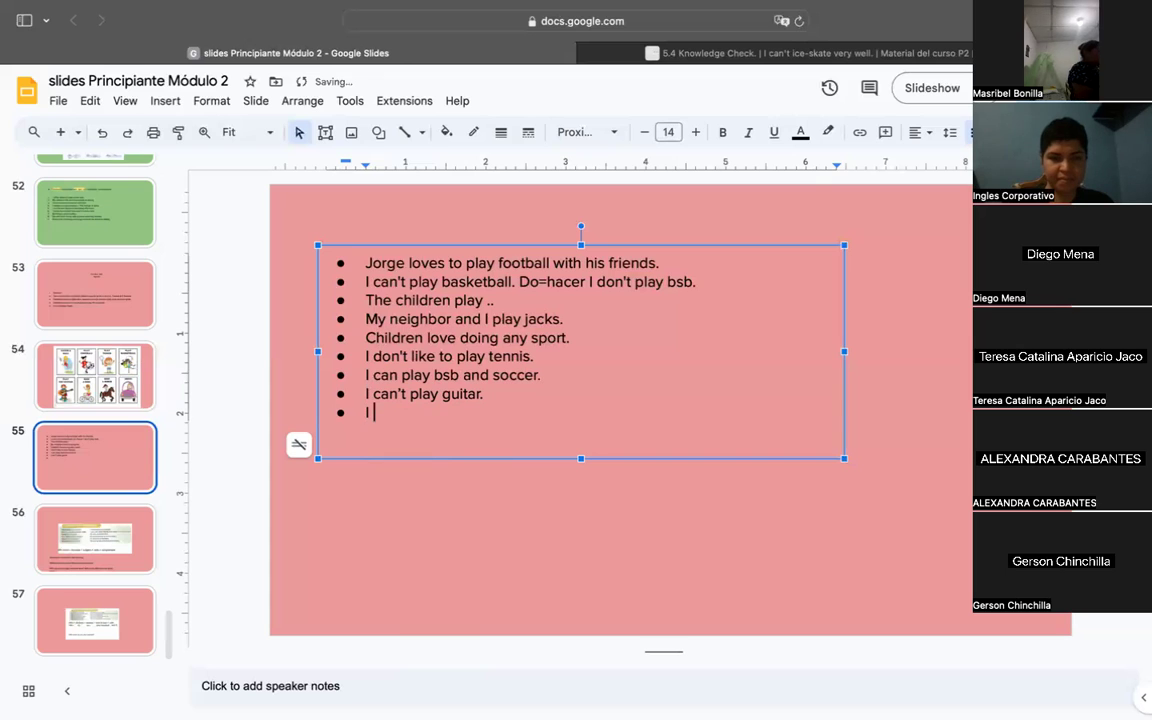
pyautogui.press('BackSpace')
pyautogui.press('BackSpace')
pyautogui.write('on')
pyautogui.press('BackSpace')
pyautogui.press('BackSpace')
pyautogui.press('BackSpace')
pyautogui.write('On the wknd')
pyautogui.press('BackSpace')
pyautogui.press('BackSpace')
pyautogui.press('BackSpace')
pyautogui.press('BackSpace')
pyautogui.write('eekend')
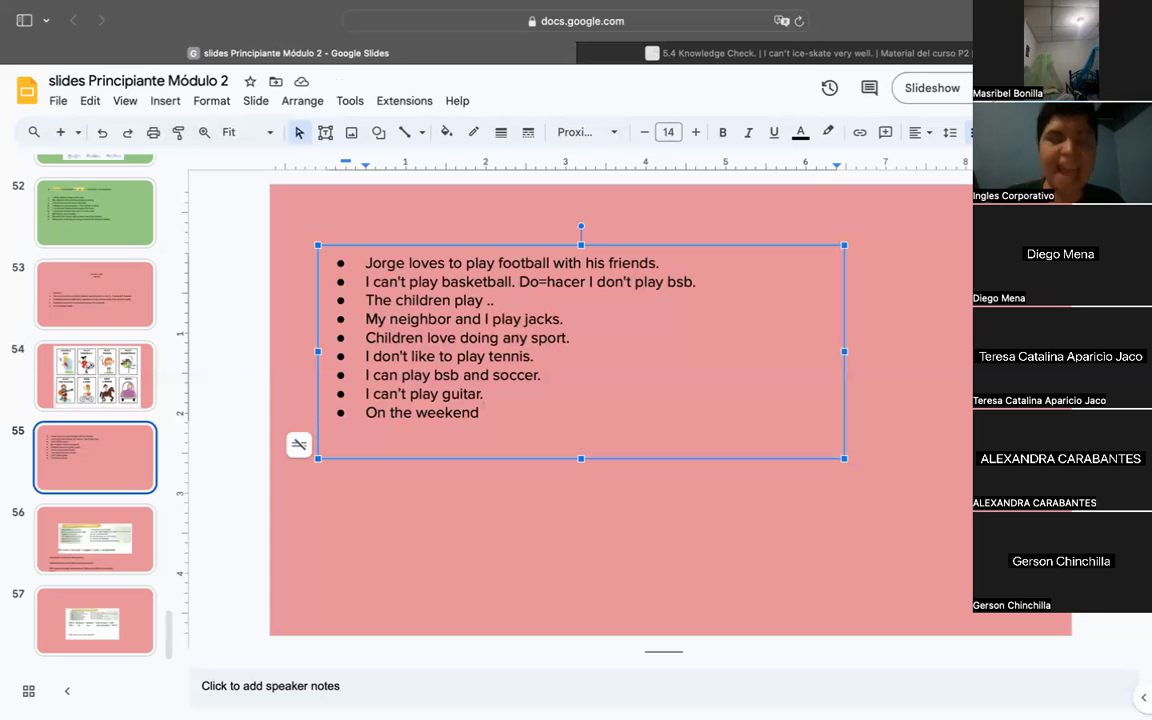
pyautogui.press('Return')
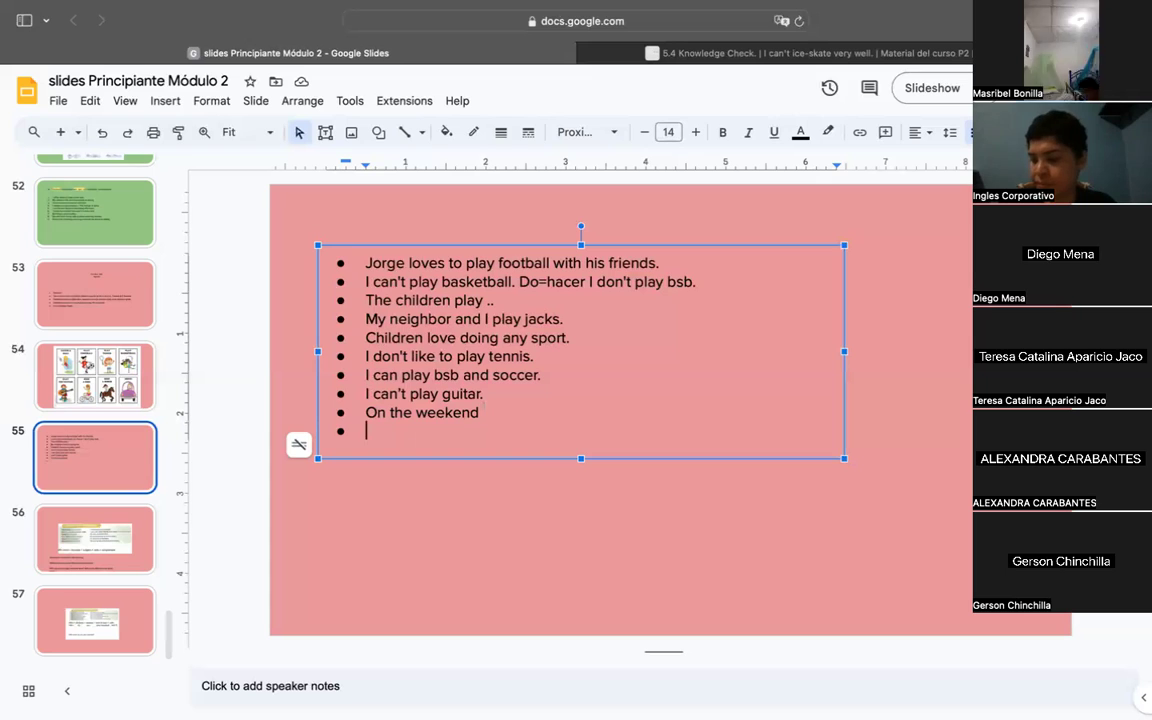
# Type 'My brother prefer rides the bike because he loves the mountain.' as the tenth bullet
pyautogui.write('My')
pyautogui.write(' brothe')
pyautogui.write('r prefer ')
pyautogui.write('fries')
pyautogui.press('BackSpace')
pyautogui.press('BackSpace')
pyautogui.press('BackSpace')
pyautogui.write('ides the bike because he loves the mountain.')
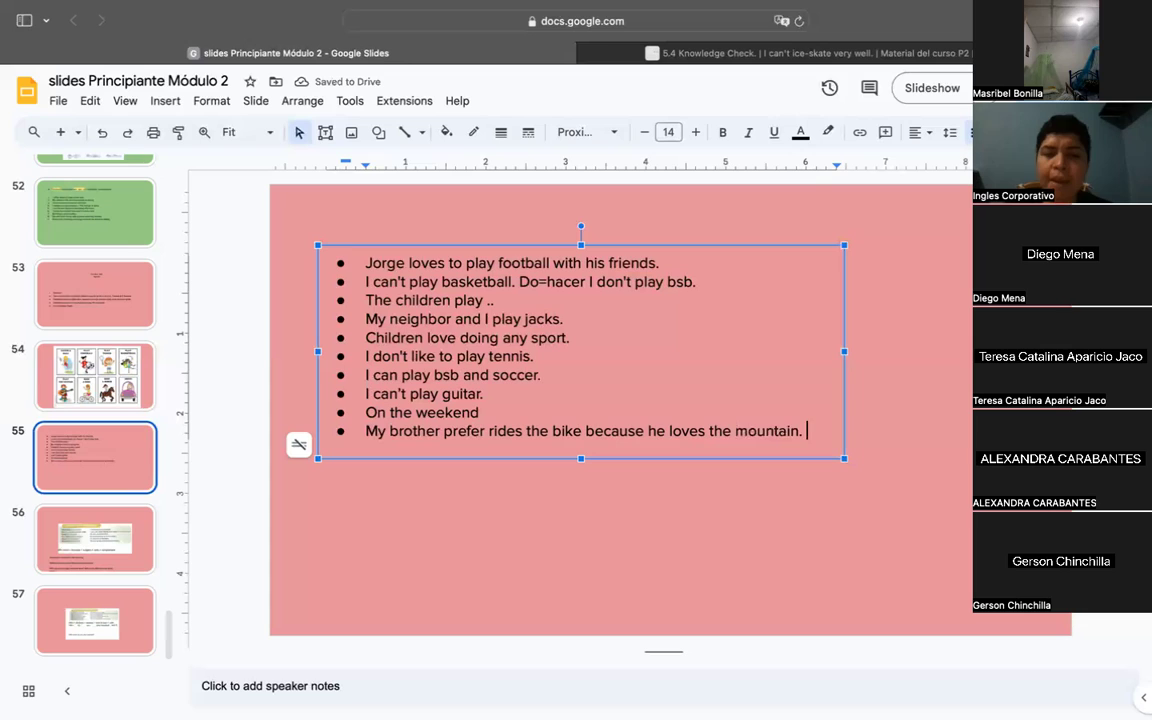
pyautogui.press('BackSpace')
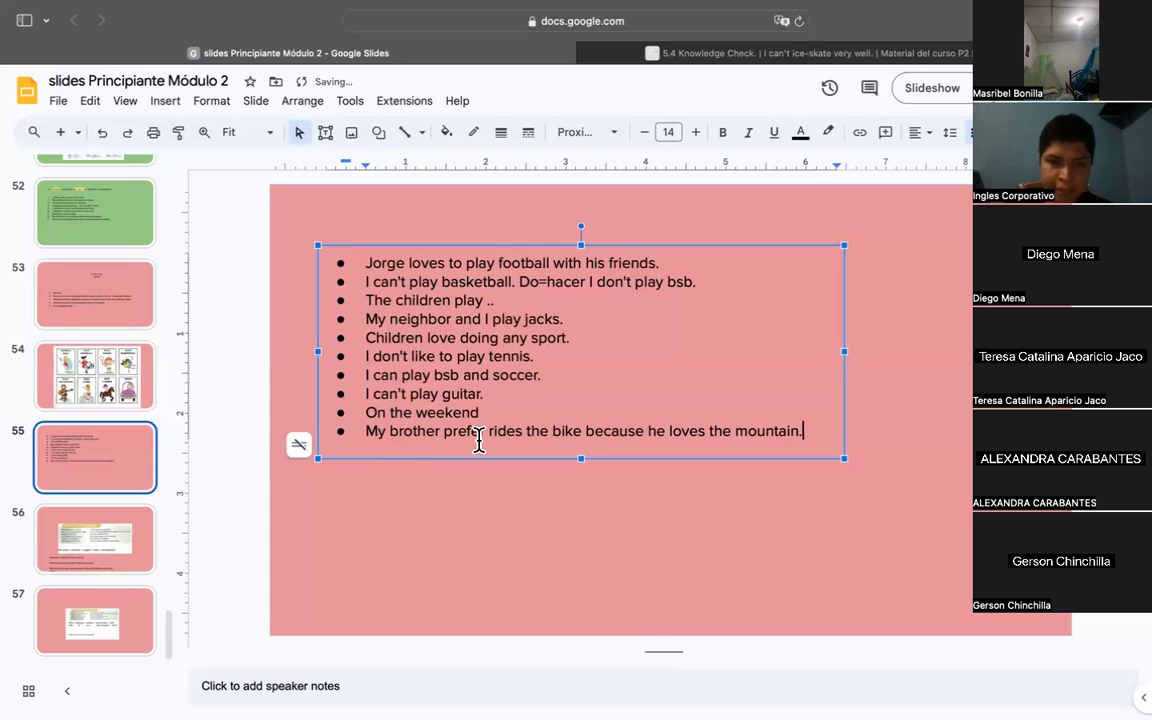
# Correct it to 'My brother prefers to ride the bike…' and start a new bullet
pyautogui.click(488, 431)
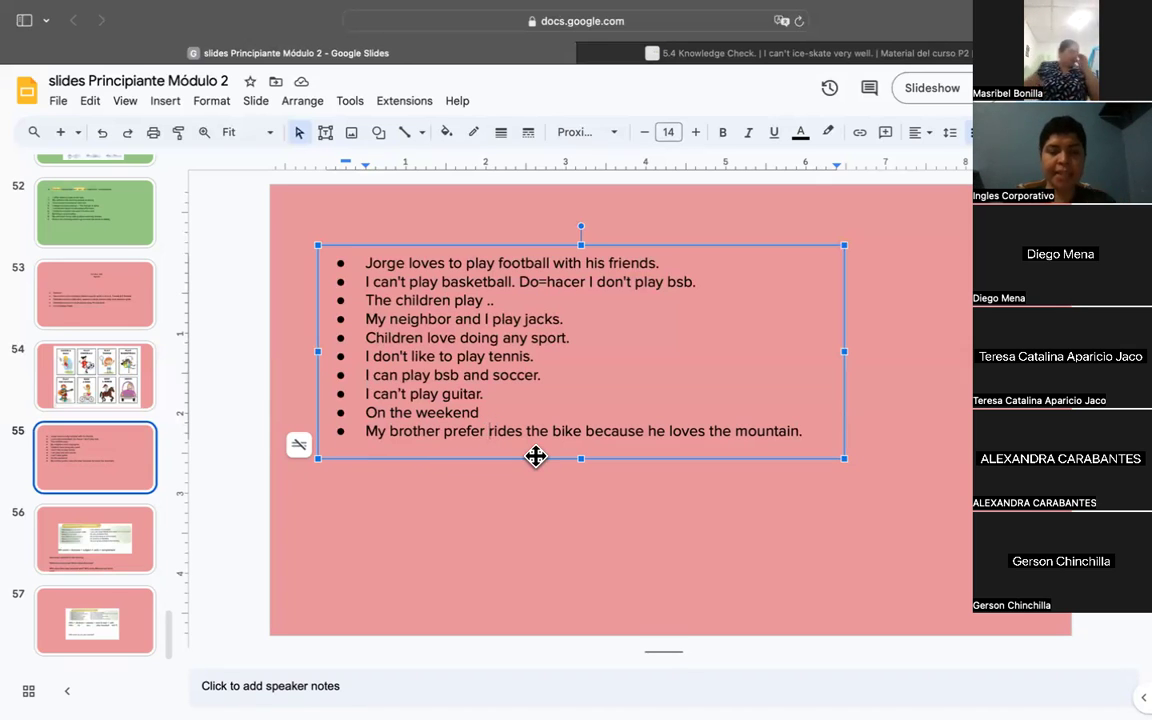
pyautogui.write('to')
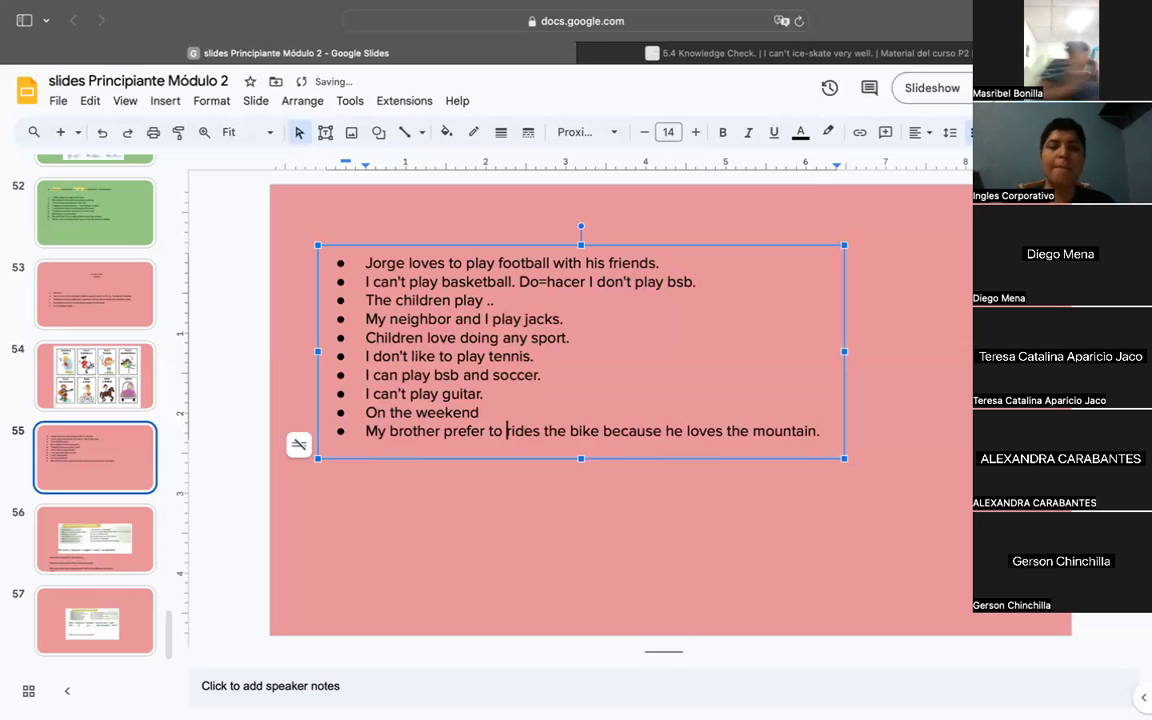
pyautogui.click(512, 432)
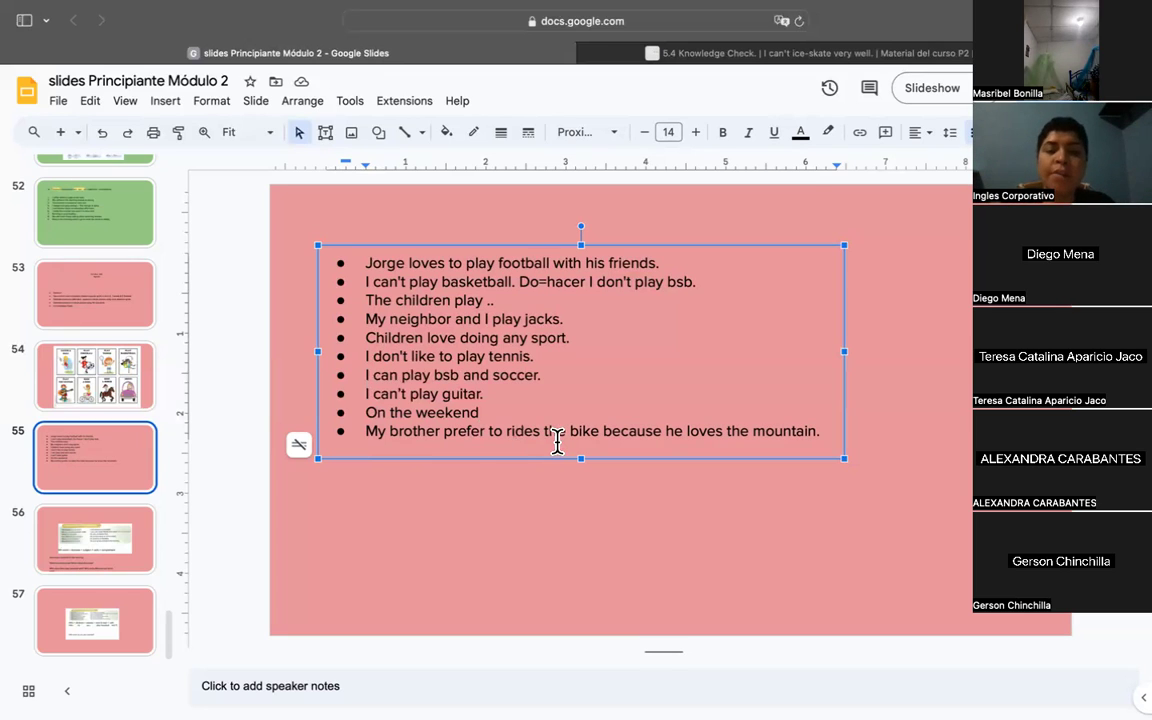
pyautogui.click(484, 431)
pyautogui.write('s')
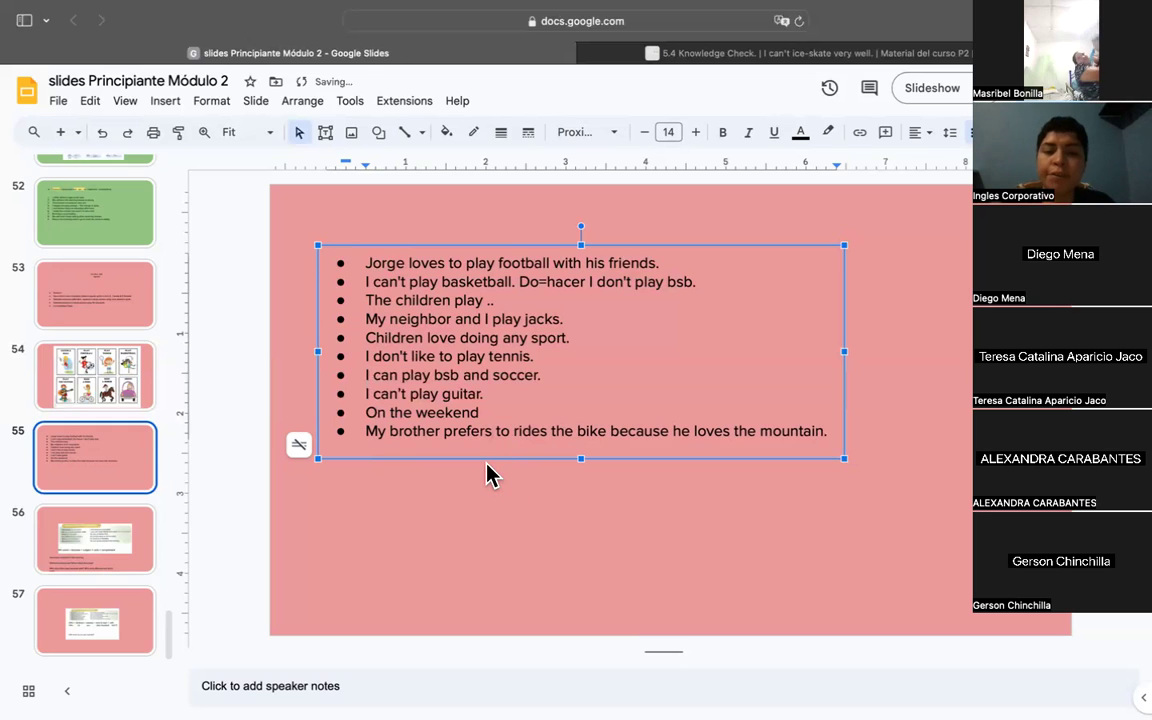
pyautogui.click(547, 431)
pyautogui.press('BackSpace')
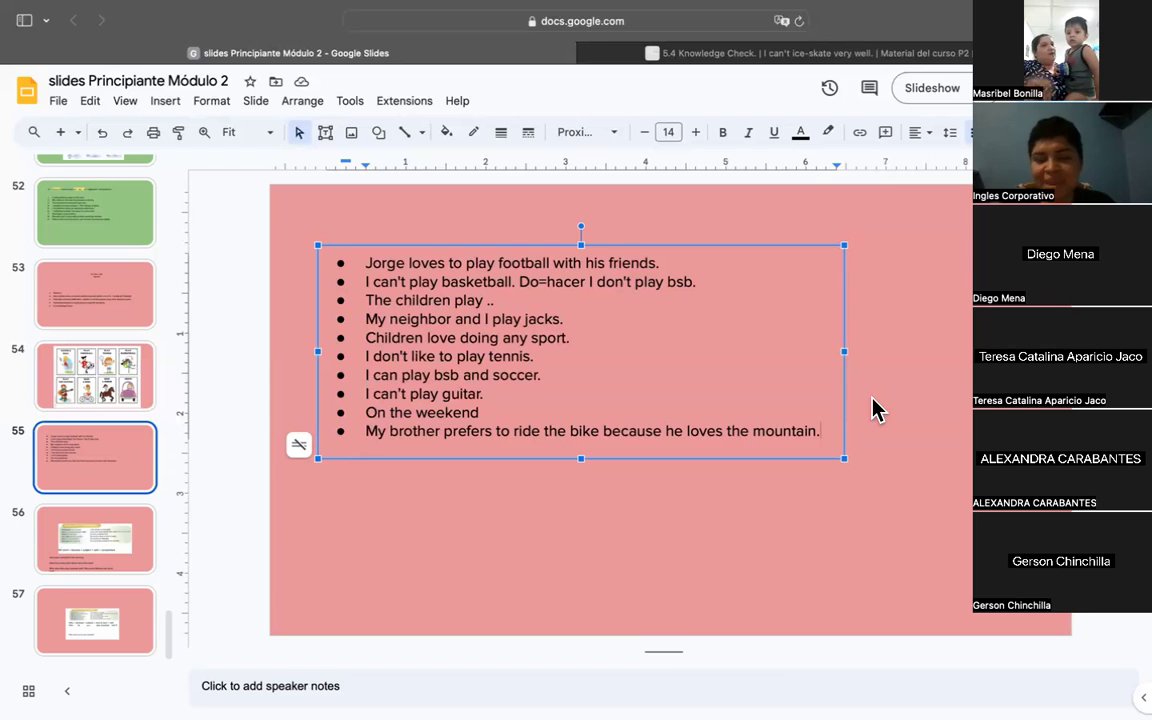
pyautogui.press('Return')
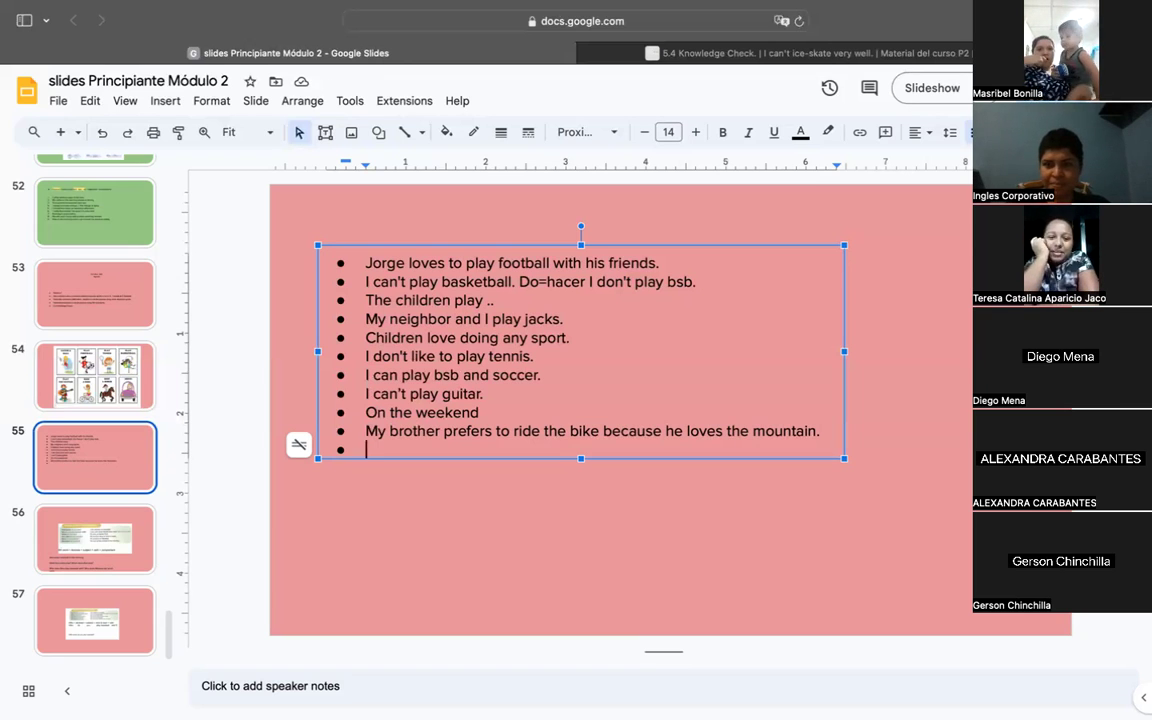
# Type 'My sister and play soccer' on the new bullet
pyautogui.write('My sister and ')
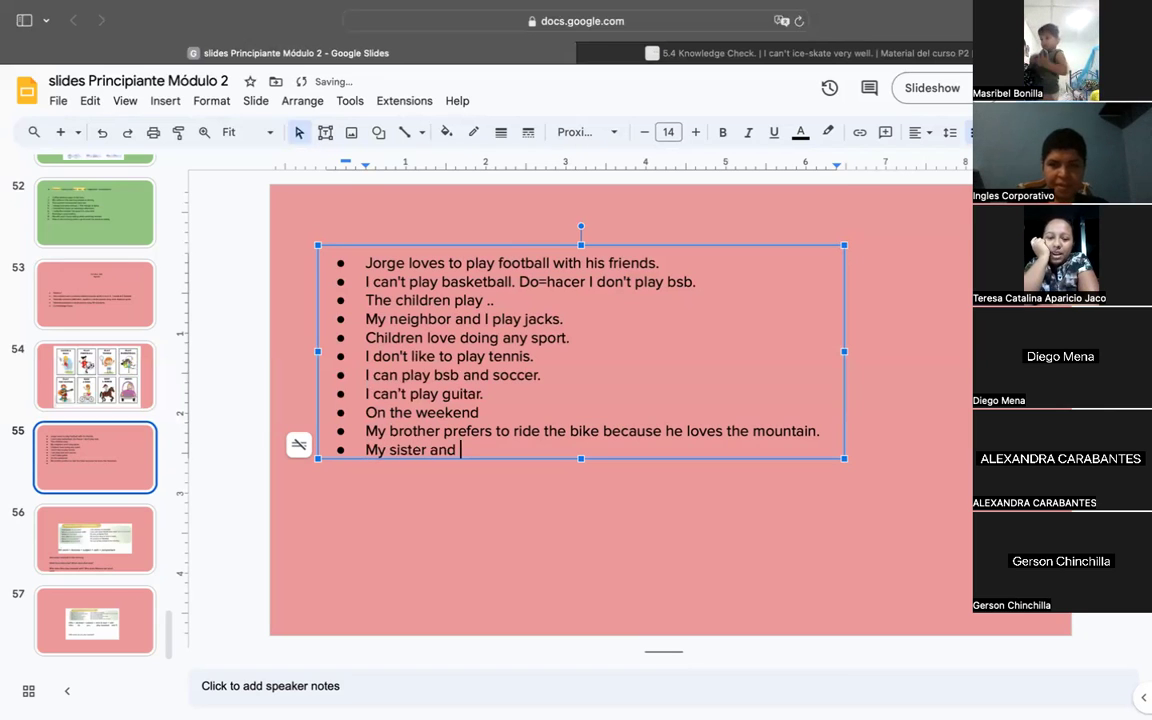
pyautogui.write('play fo')
pyautogui.press('BackSpace')
pyautogui.press('BackSpace')
pyautogui.write('soccer.')
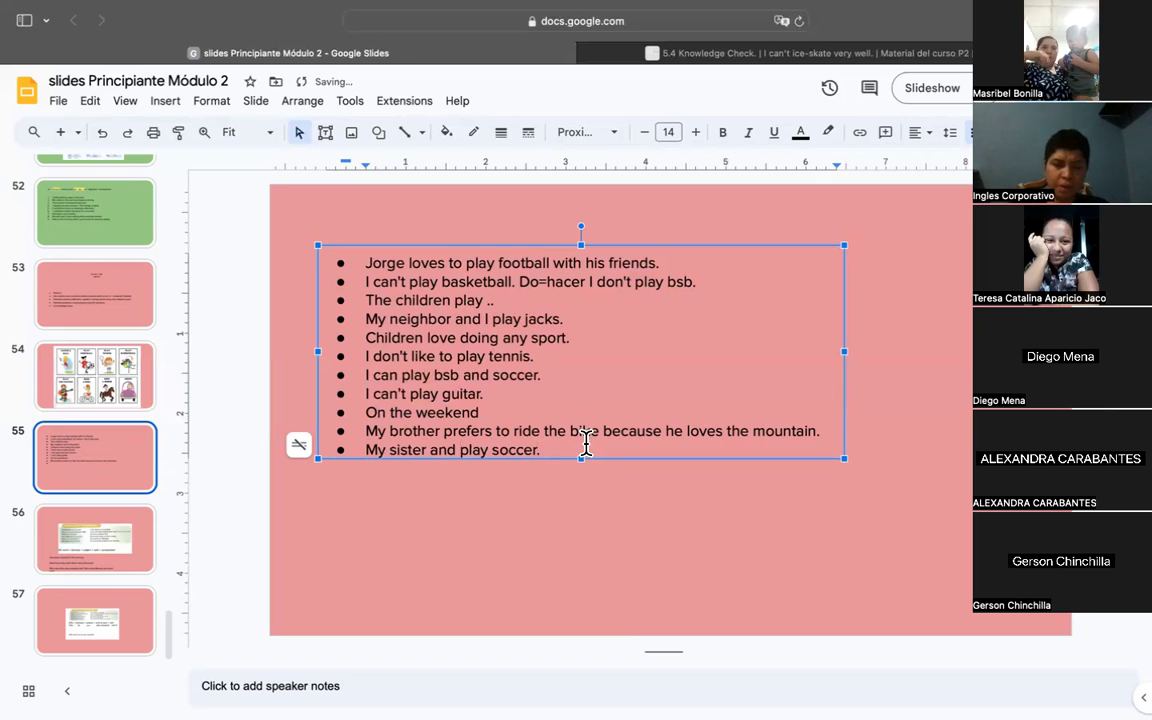
# Replace 'and' with 'doesn't' so the bullet reads 'My sister doesn't play soccer.'
pyautogui.click(456, 449)
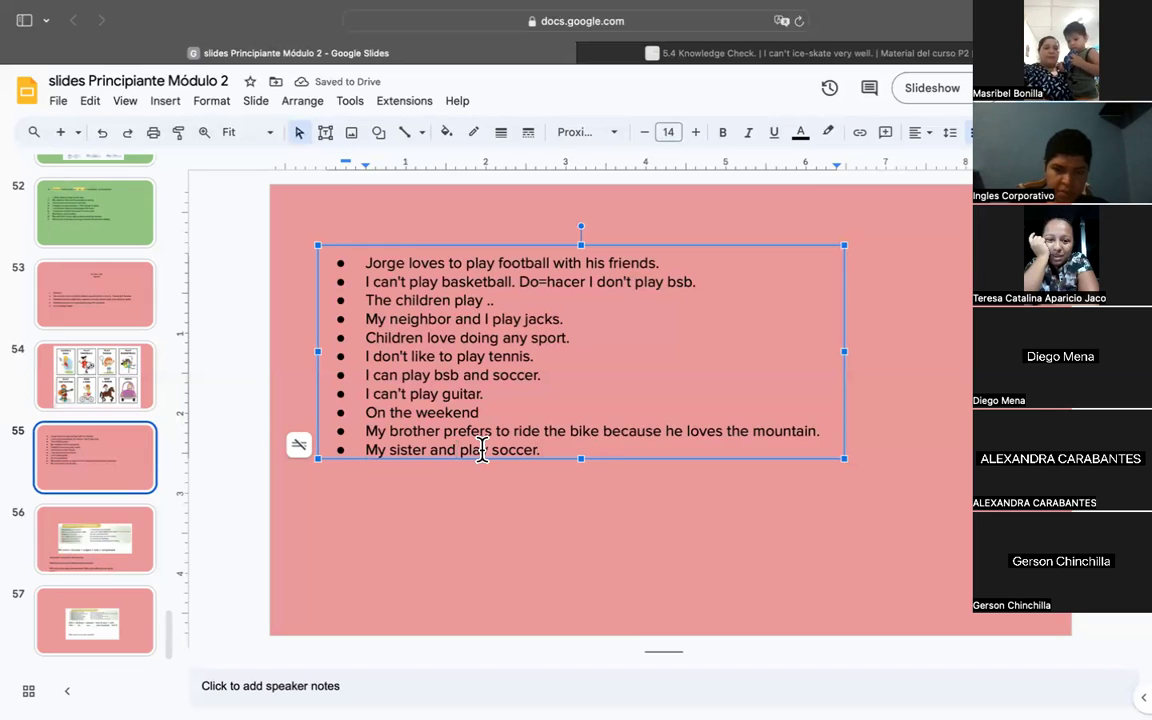
pyautogui.press('BackSpace')
pyautogui.press('BackSpace')
pyautogui.press('BackSpace')
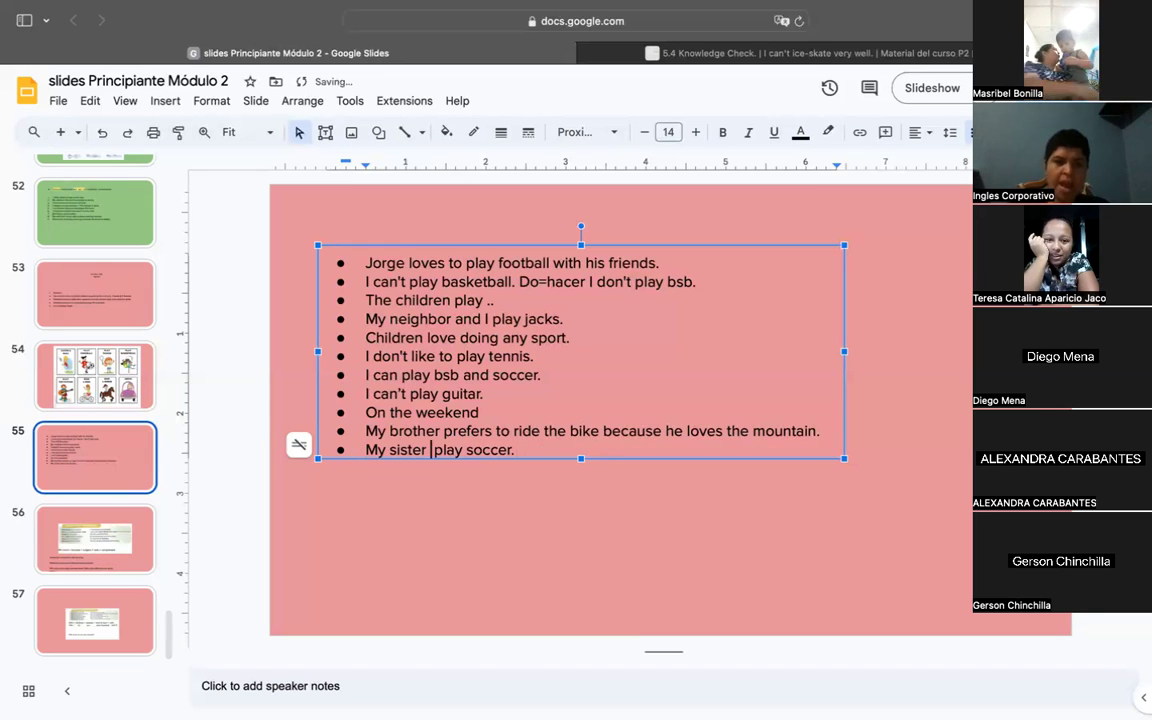
pyautogui.write('not')
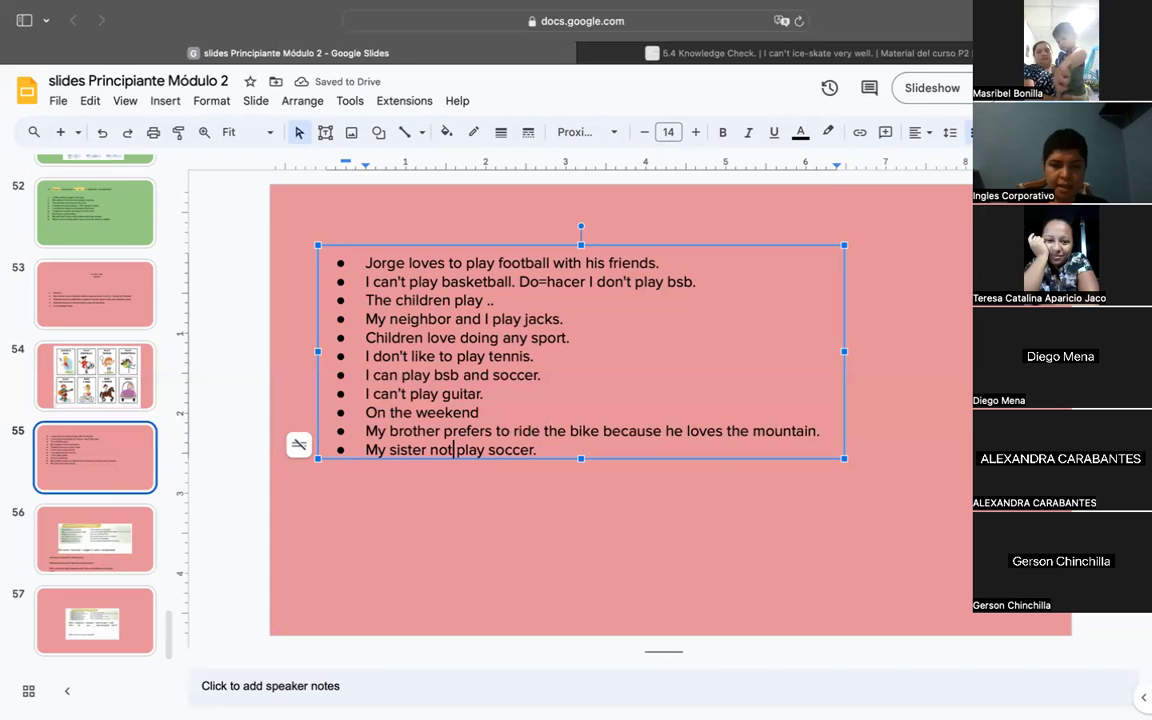
pyautogui.press('Right')
pyautogui.press('Right')
pyautogui.press('Right')
pyautogui.press('Right')
pyautogui.press('Right')
pyautogui.press('Right')
pyautogui.press('Delete')
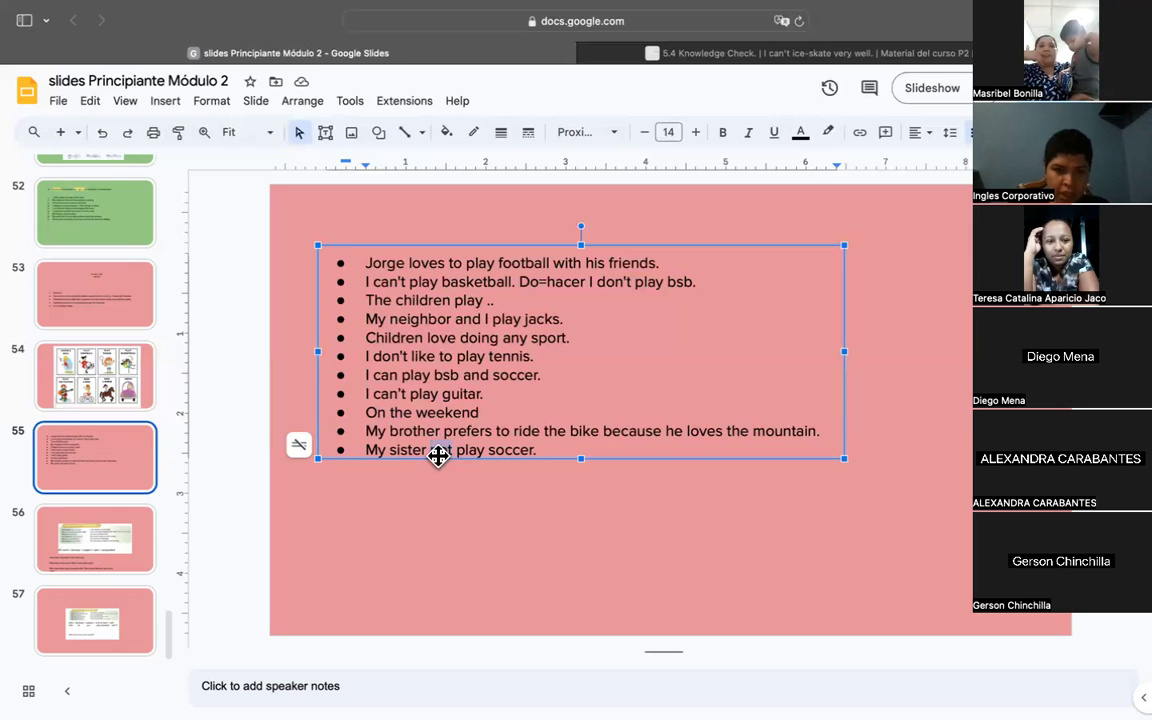
pyautogui.write('does ')
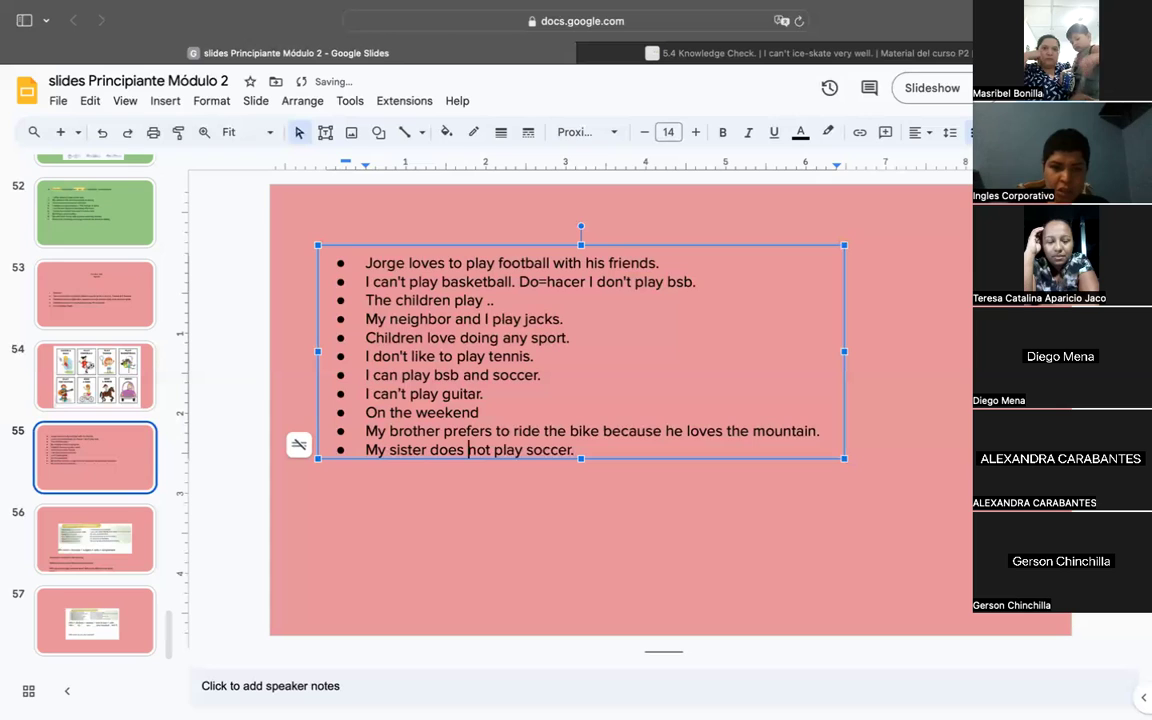
pyautogui.write("n't")
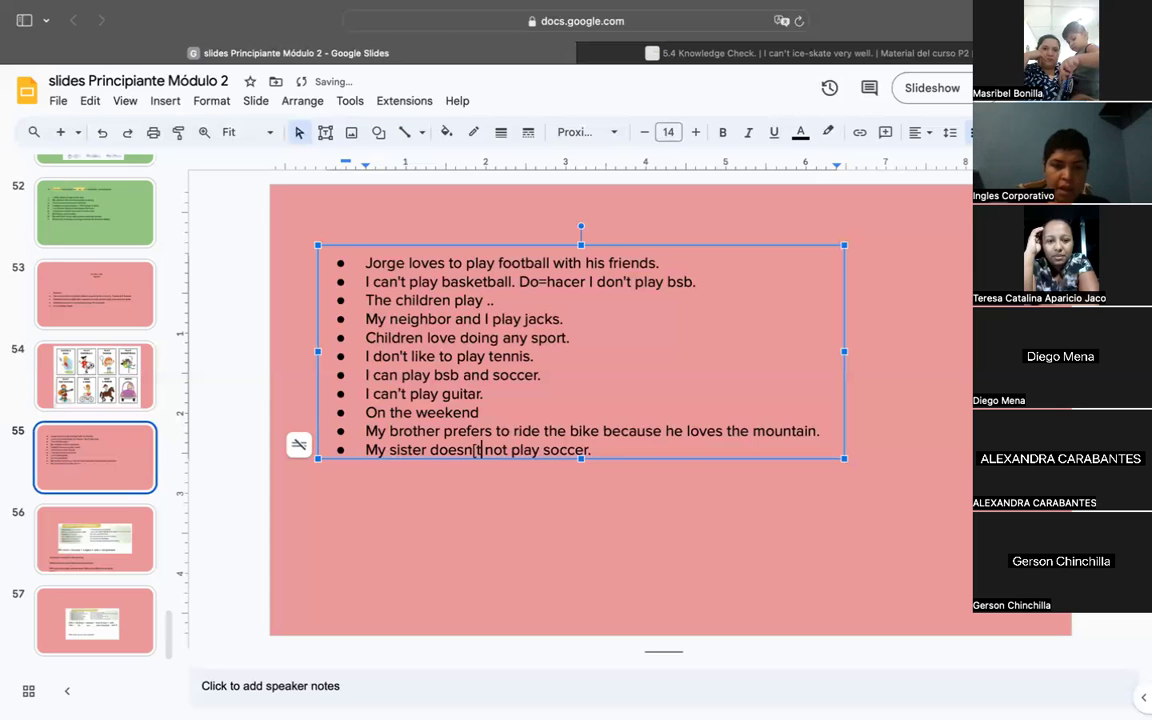
pyautogui.press('BackSpace')
pyautogui.write("'")
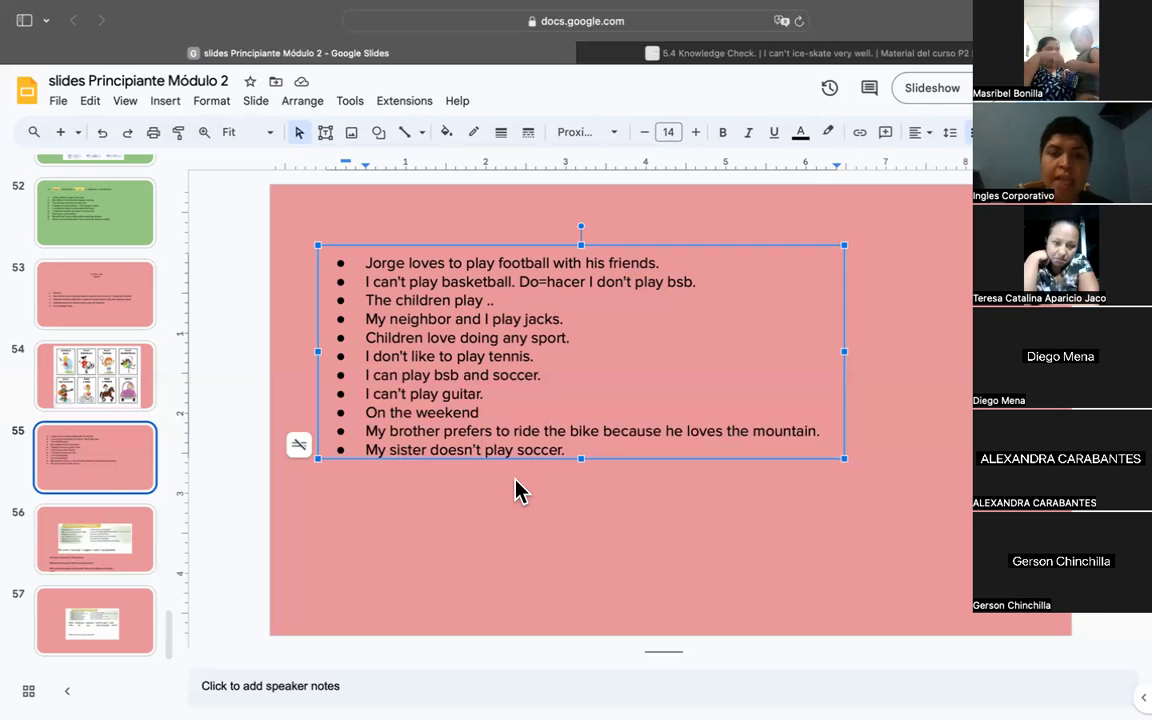
# Start an empty twelfth bullet after 'My sister doesn't play soccer.'
pyautogui.click(485, 450)
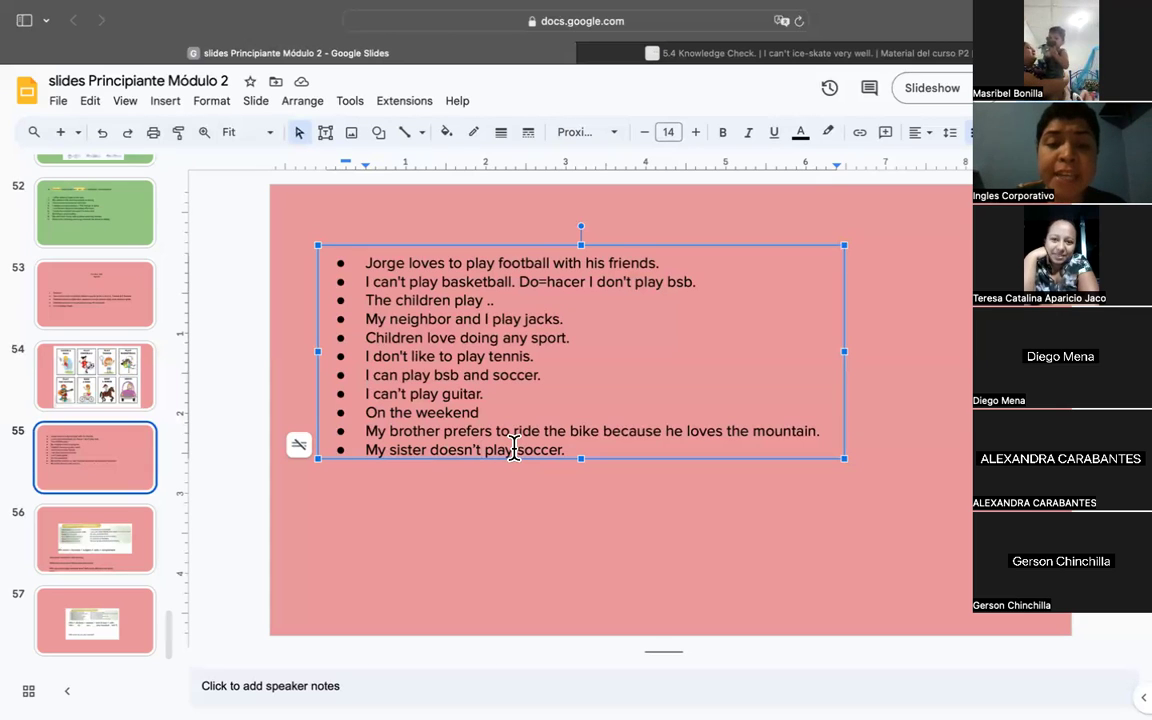
pyautogui.write('s')
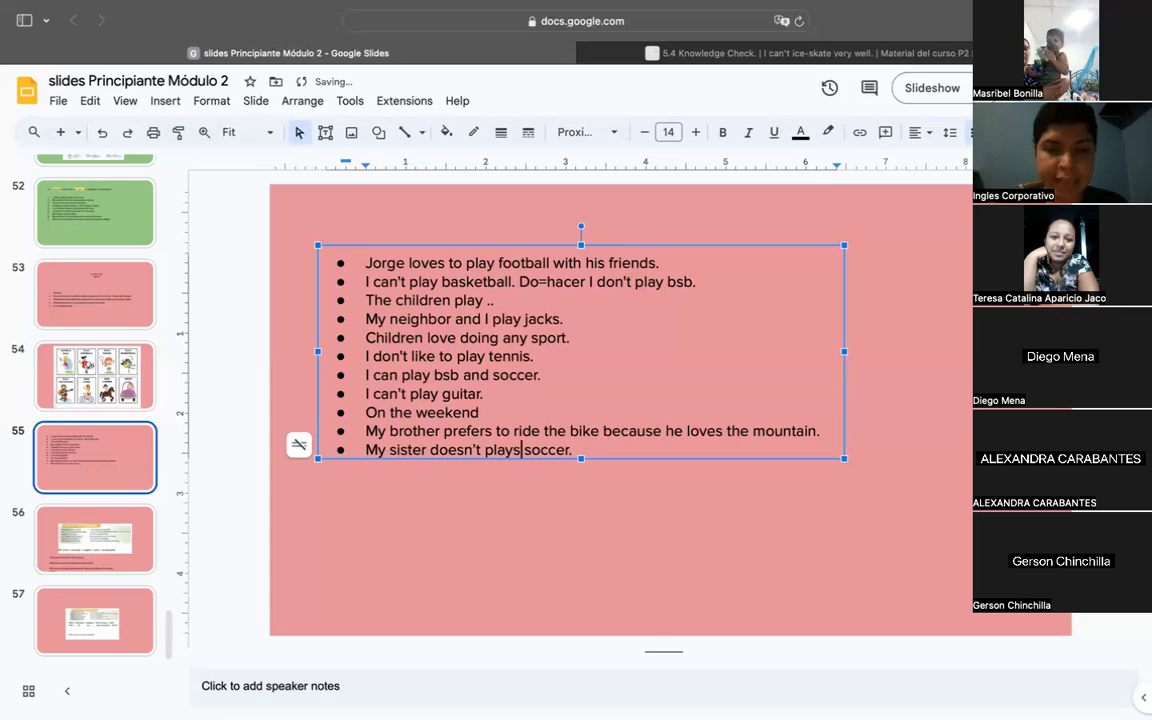
pyautogui.press('BackSpace')
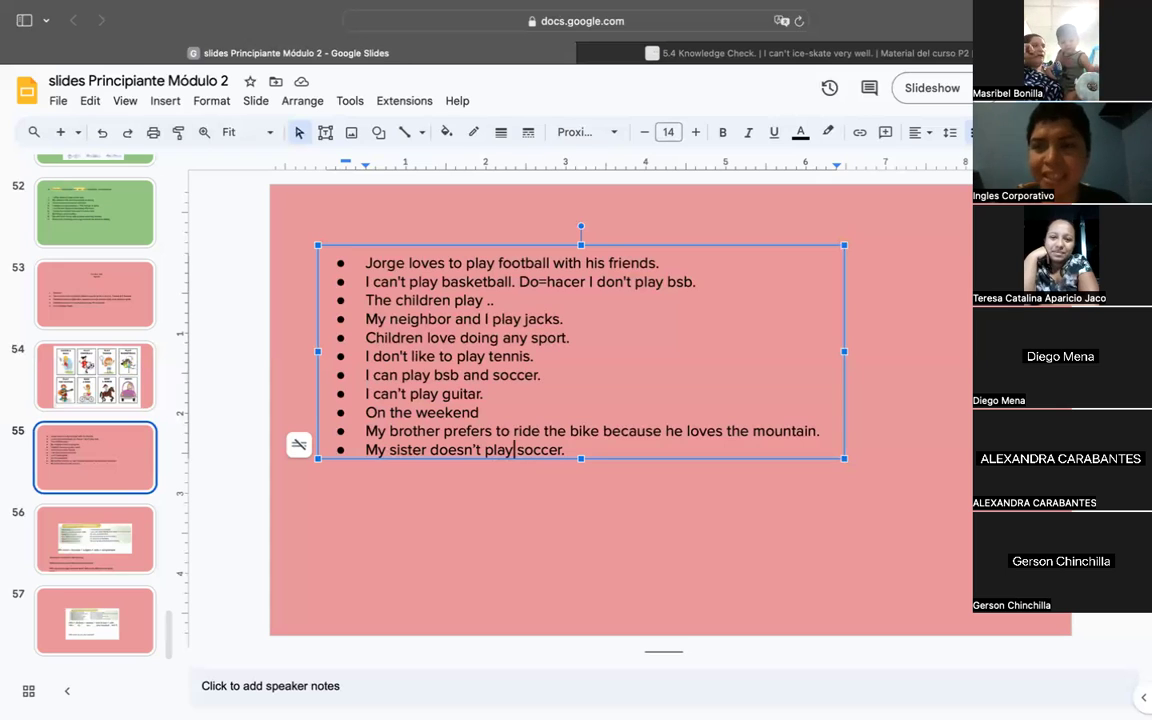
pyautogui.click(573, 450)
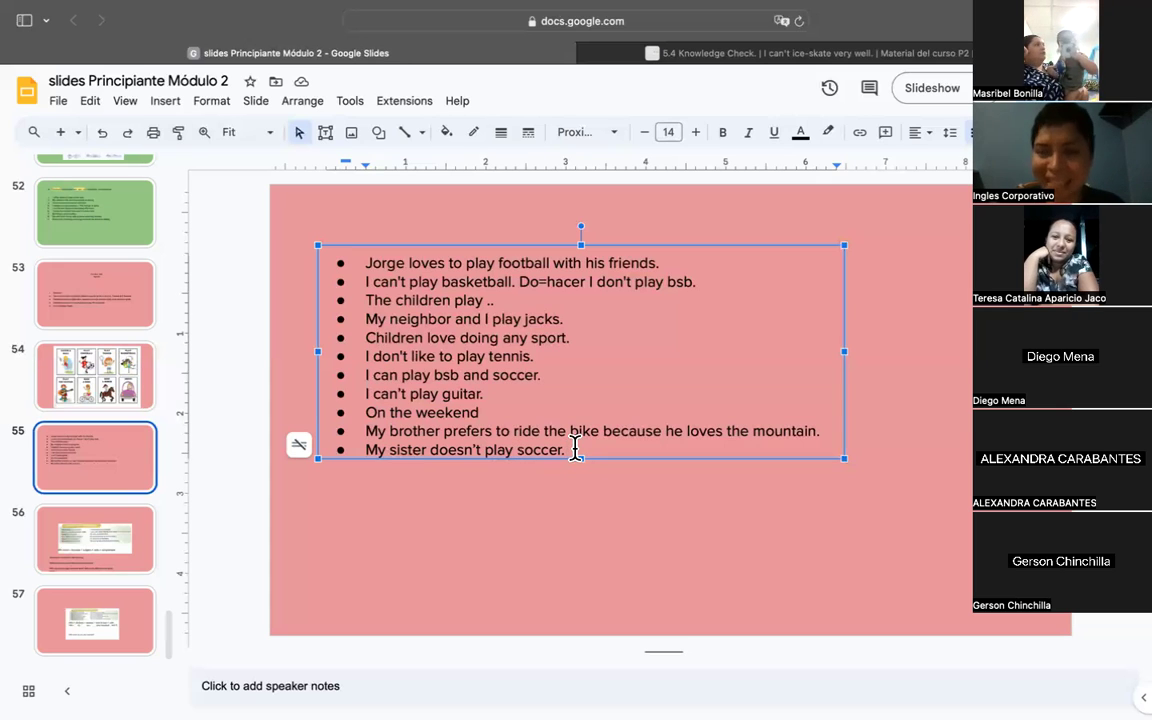
pyautogui.press('Return')
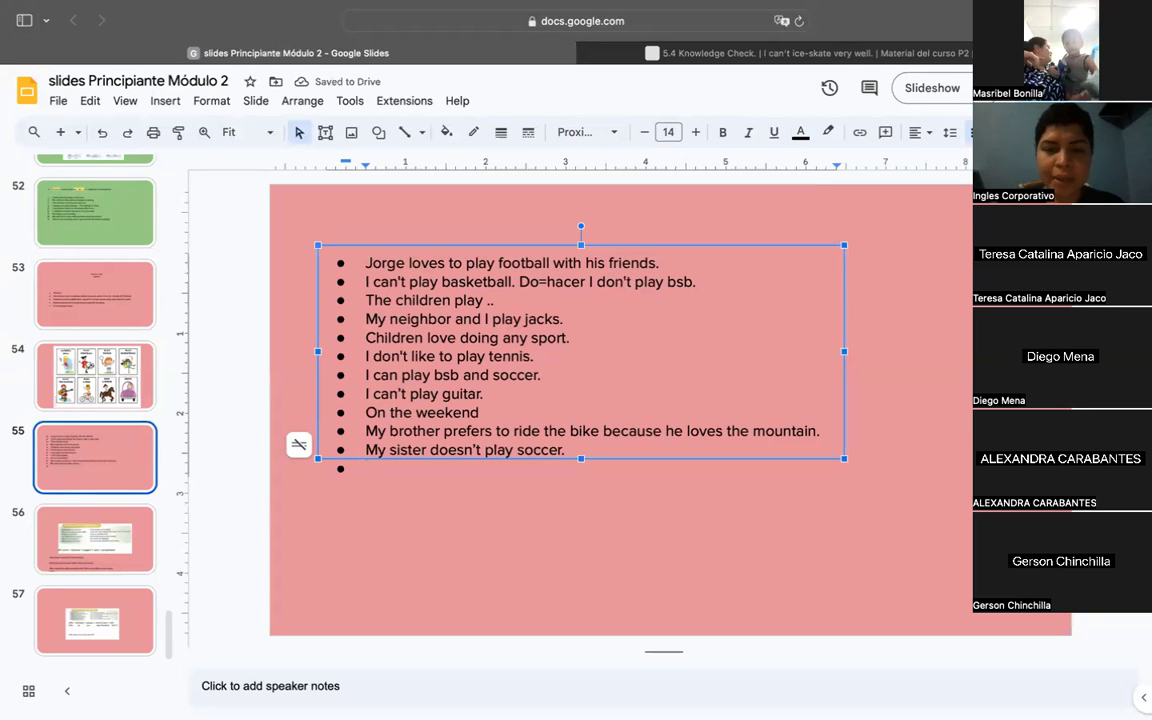
# Stretch the text box downward and type 'I love play' on the last bullet
pyautogui.moveTo(581, 459); pyautogui.dragTo(581, 628)
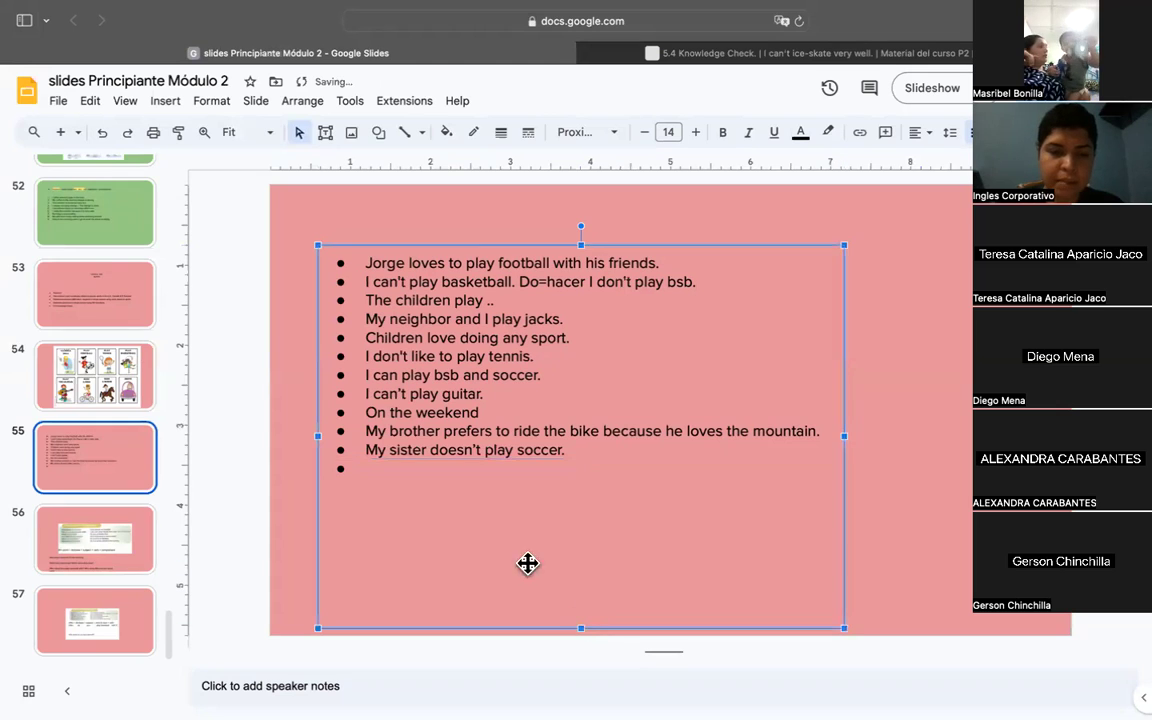
pyautogui.click(402, 468)
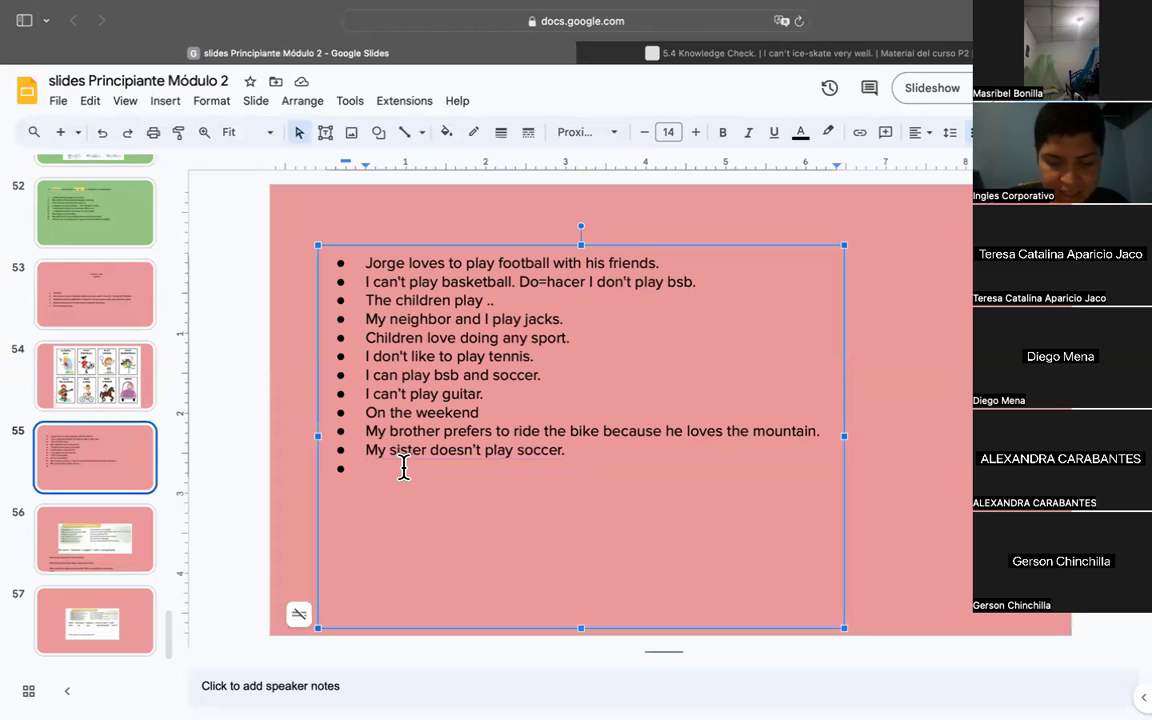
pyautogui.write('I love play v')
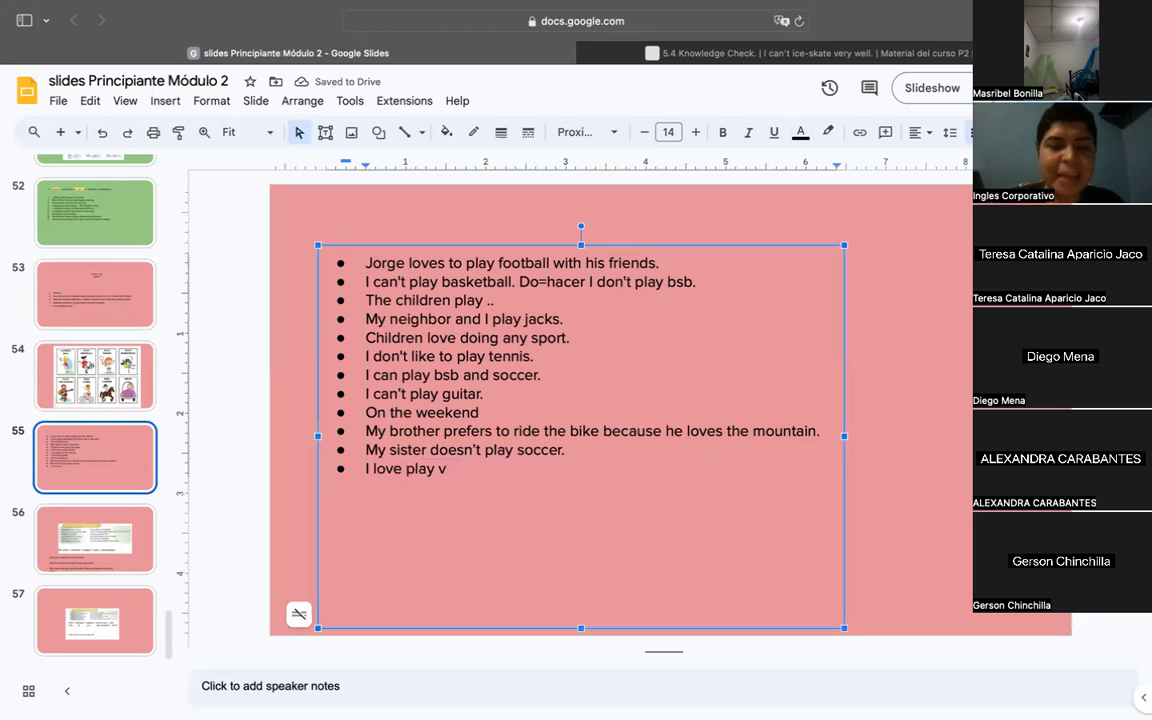
pyautogui.press('BackSpace')
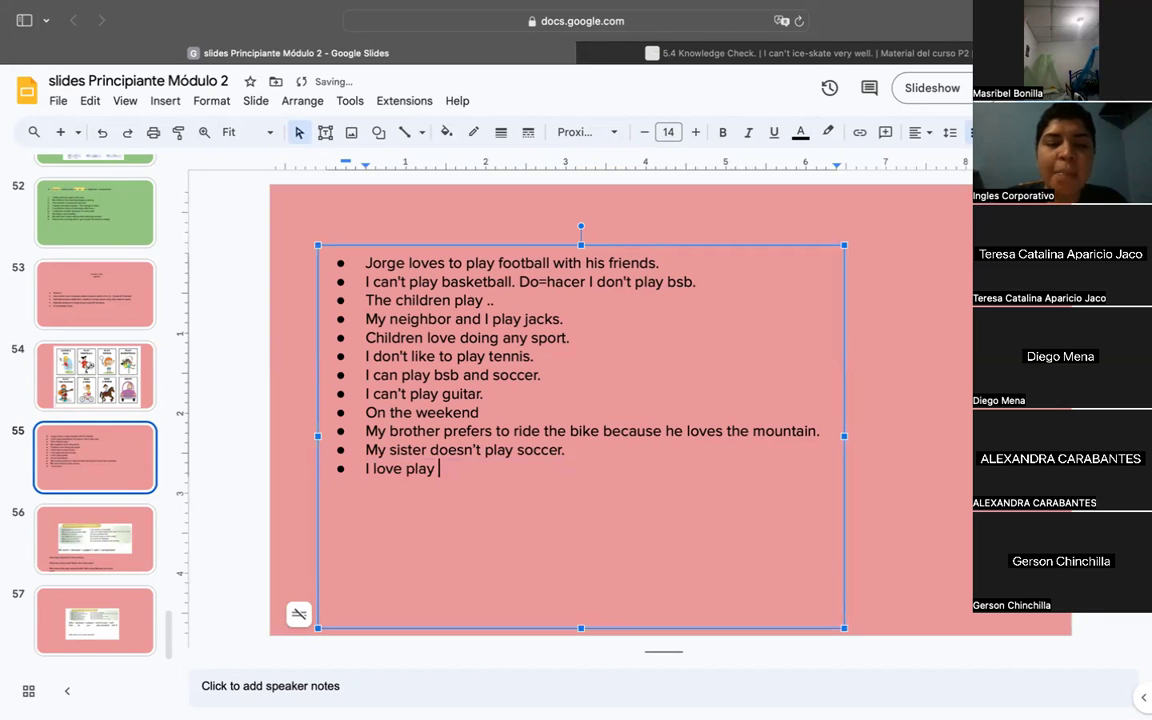
# Insert 'to' before 'play' so the bullet reads 'I love to play'
pyautogui.click(406, 469)
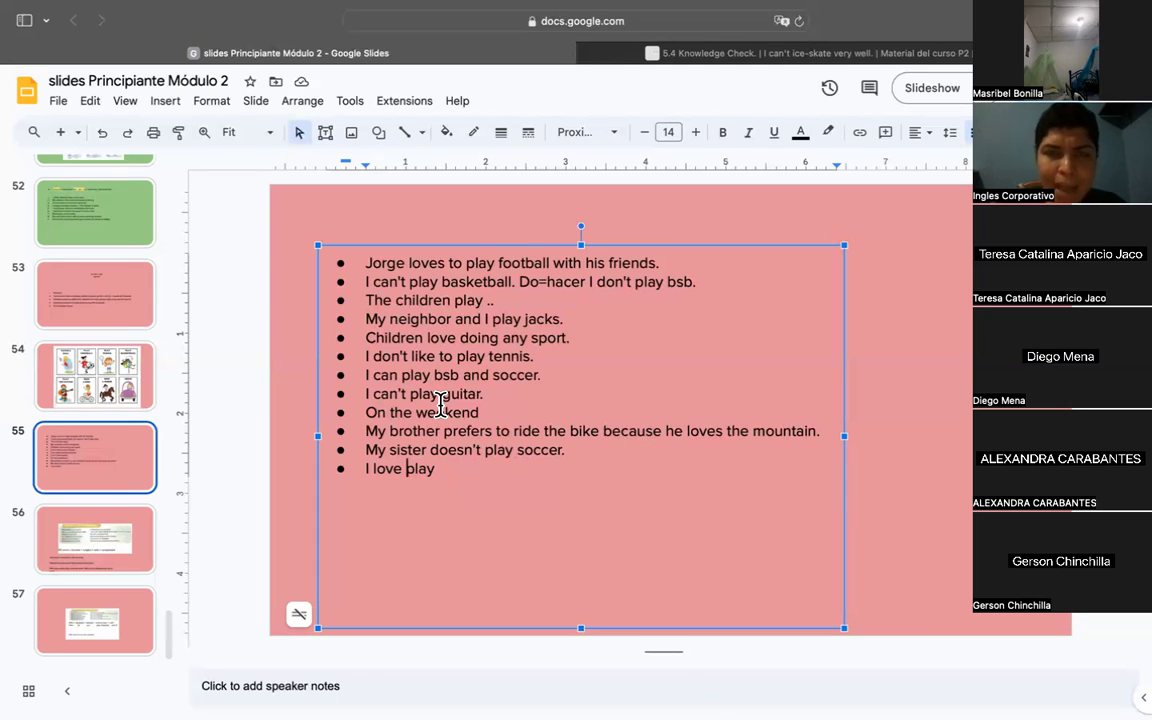
pyautogui.click(460, 468)
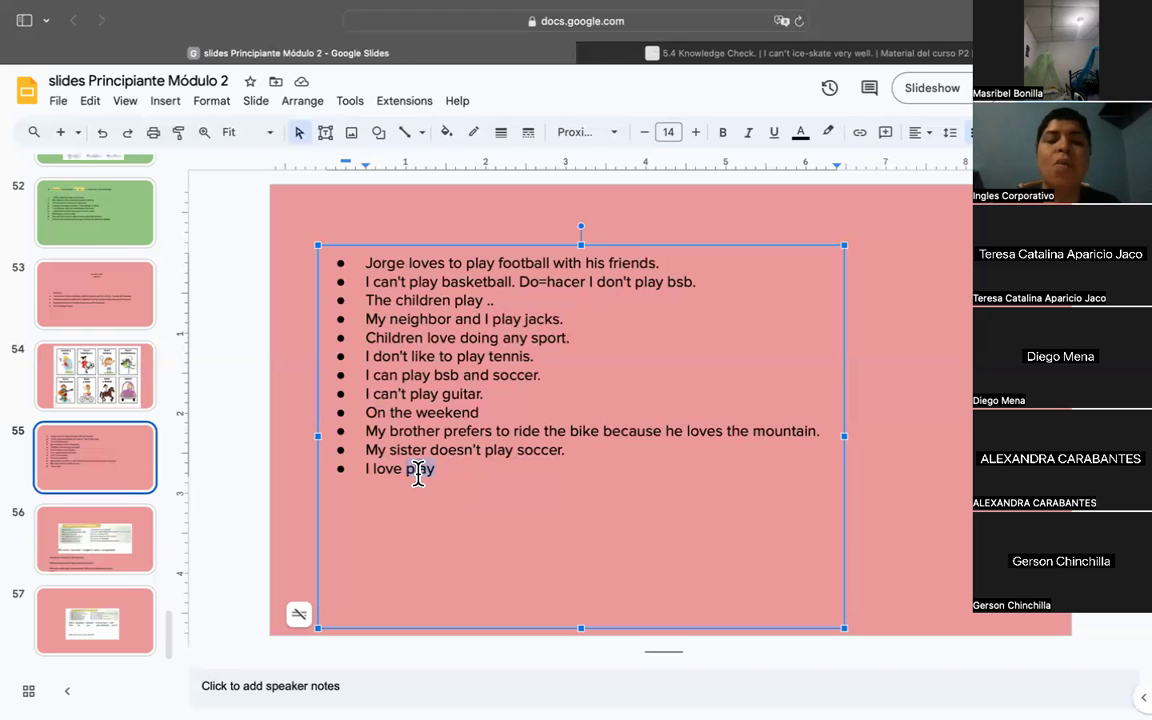
pyautogui.moveTo(393, 470); pyautogui.dragTo(410, 472)
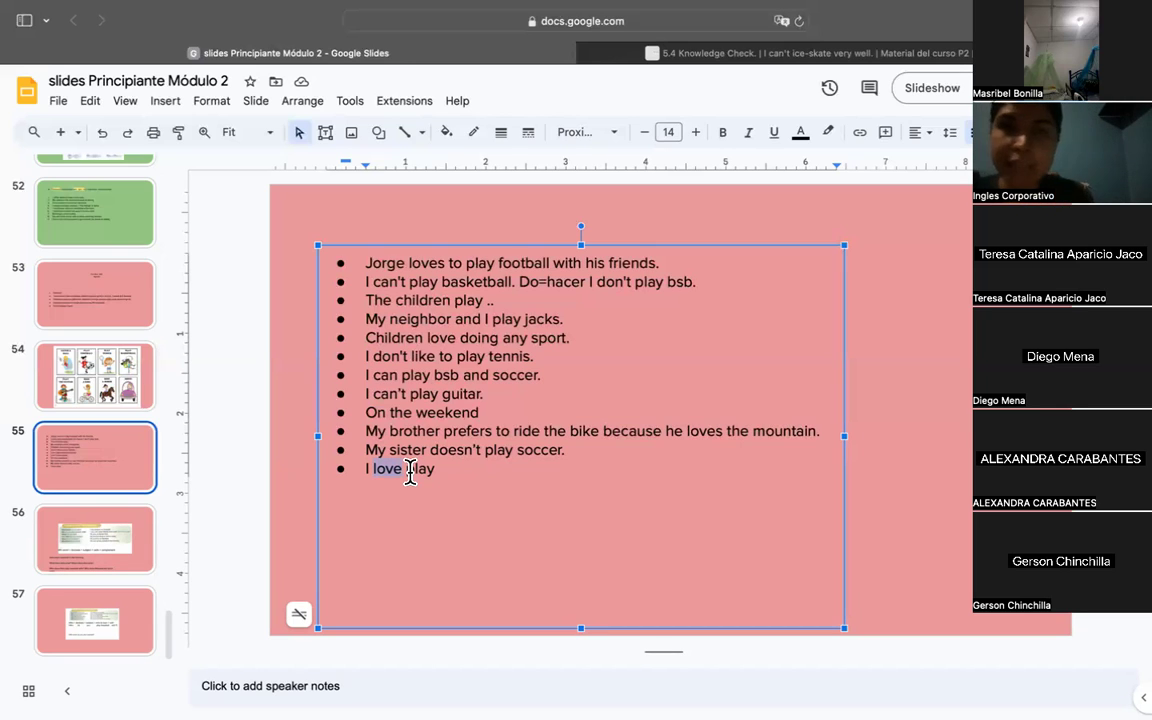
pyautogui.click(410, 470)
pyautogui.write('to')
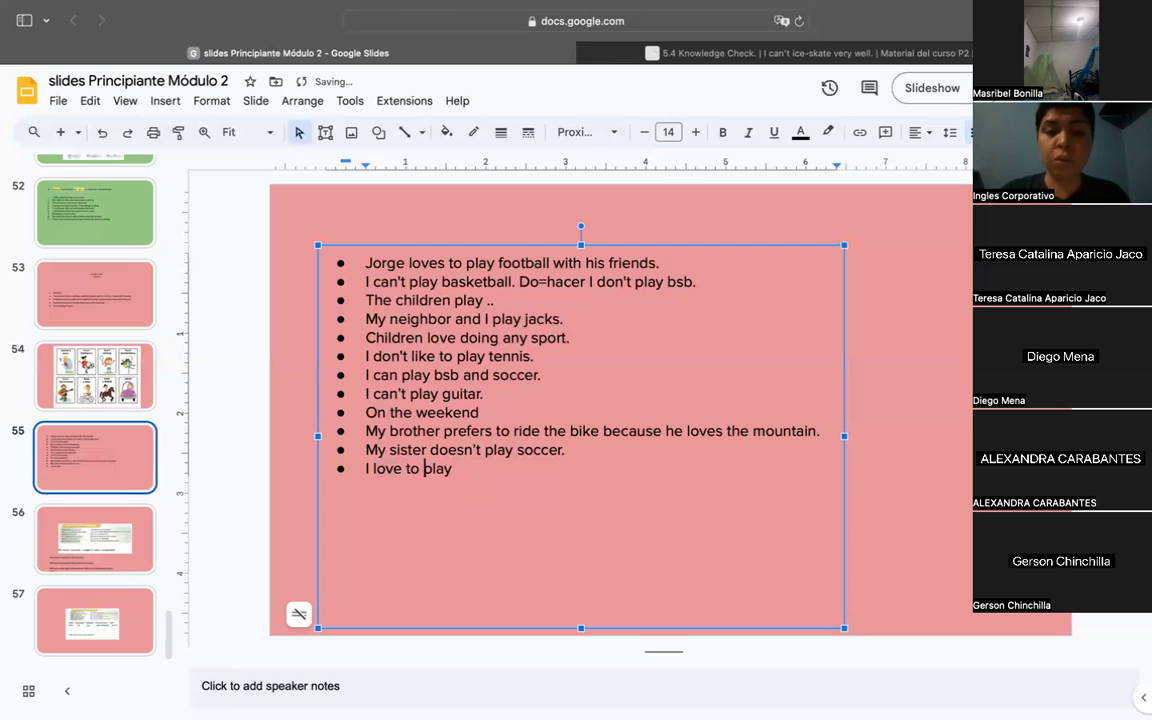
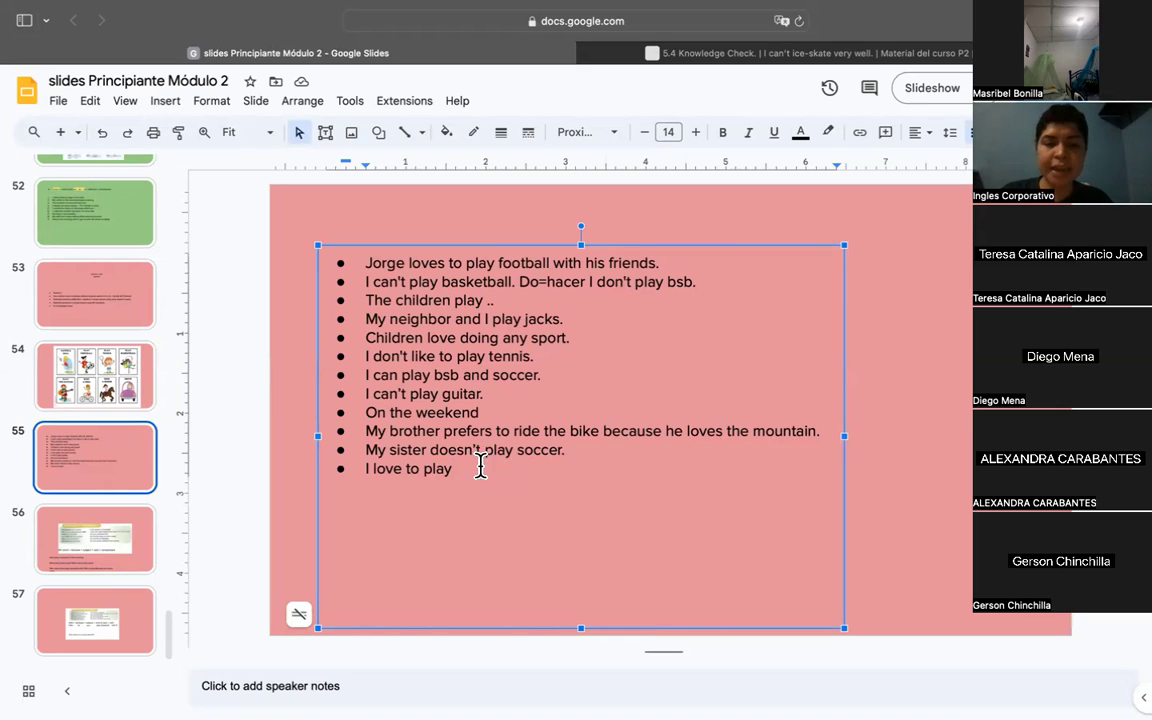
# Add a new bullet below 'I love to play' saying a girl likes to surf
pyautogui.press('Return')
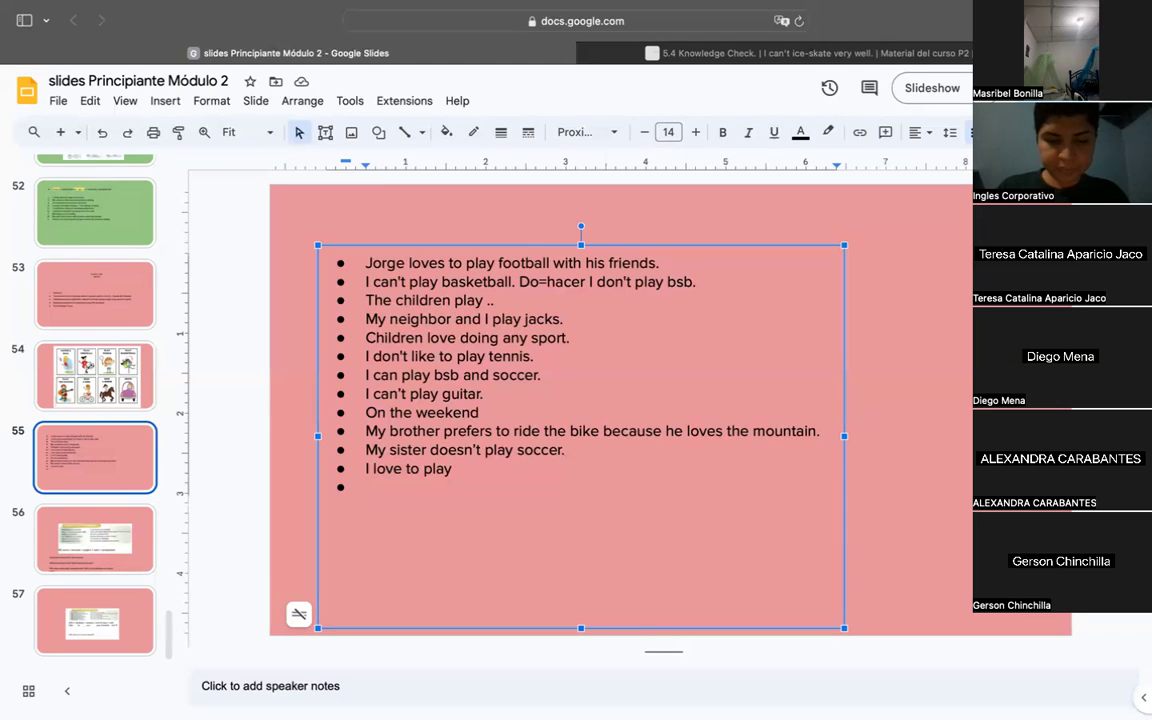
pyautogui.write('sofu')
pyautogui.press('BackSpace')
pyautogui.write('ia li')
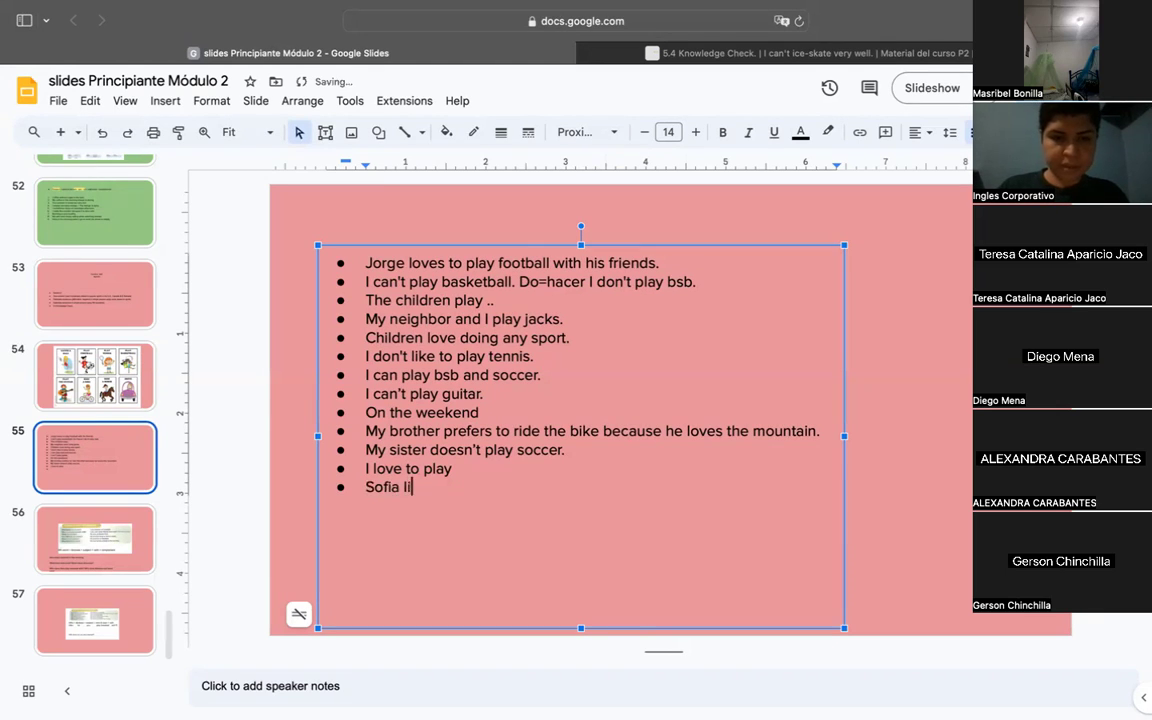
pyautogui.write('kes r')
pyautogui.press('BackSpace')
pyautogui.write('to surf')
pyautogui.press('BackSpace')
pyautogui.write('f')
# Add the bullet 'The girls play tennis.' and end the surf sentence with a period
pyautogui.press('Return')
pyautogui.write('The ')
pyautogui.write('gorl')
pyautogui.press('BackSpace')
pyautogui.press('BackSpace')
pyautogui.press('BackSpace')
pyautogui.write('irl s play tennis.')
pyautogui.click(483, 487)
pyautogui.write('.')
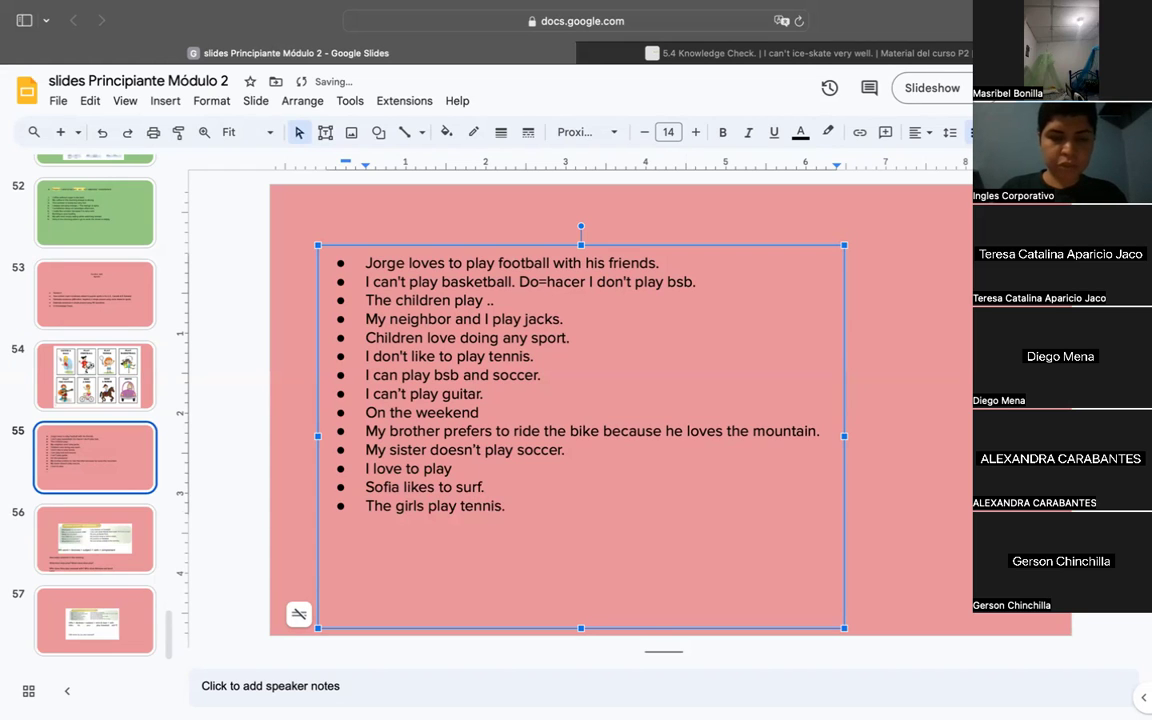
pyautogui.click(366, 505)
pyautogui.click(486, 487)
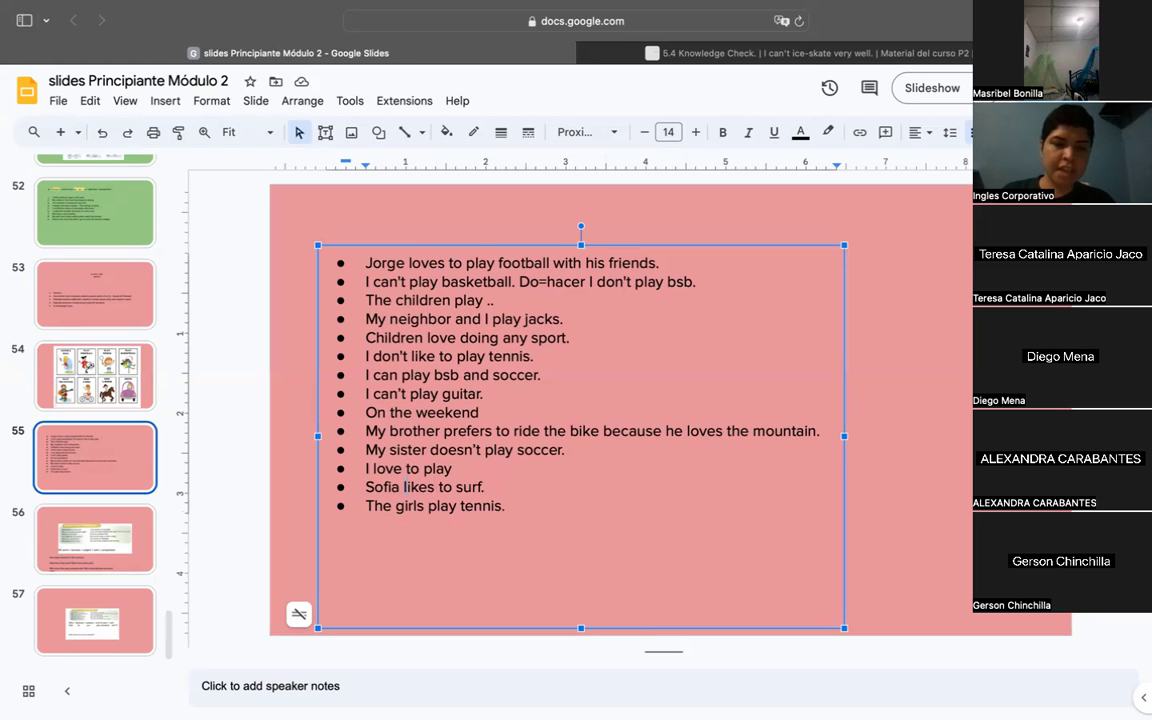
pyautogui.click(432, 487)
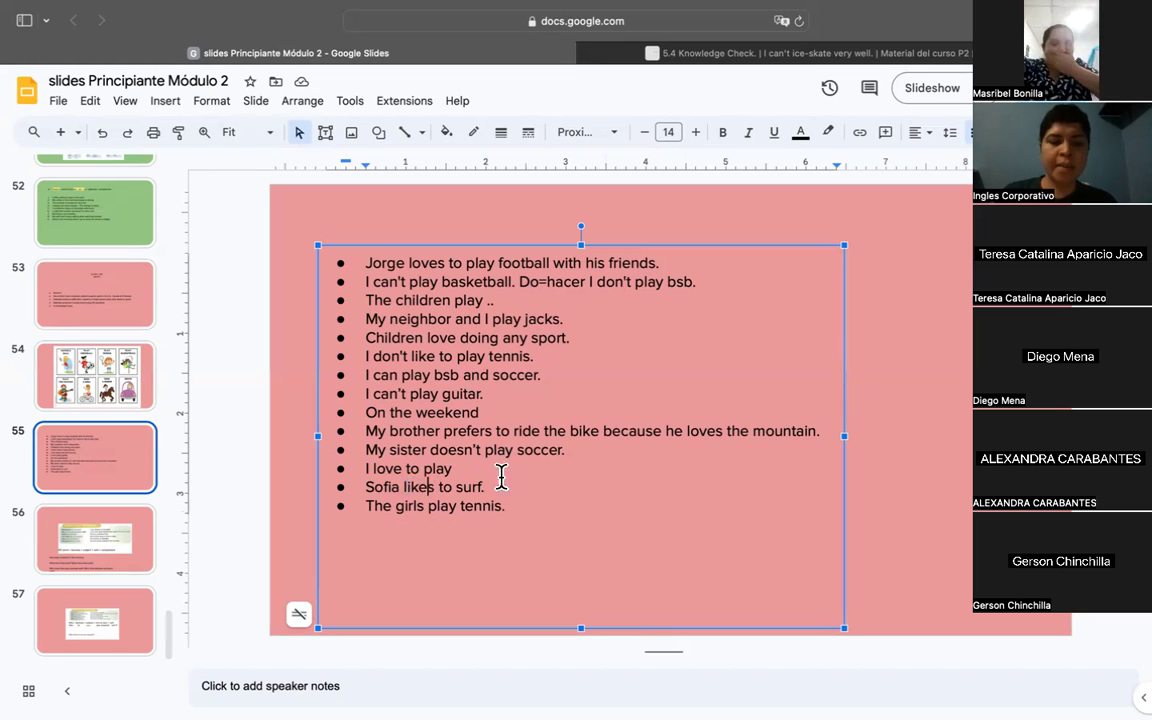
pyautogui.doubleClick(425, 487)
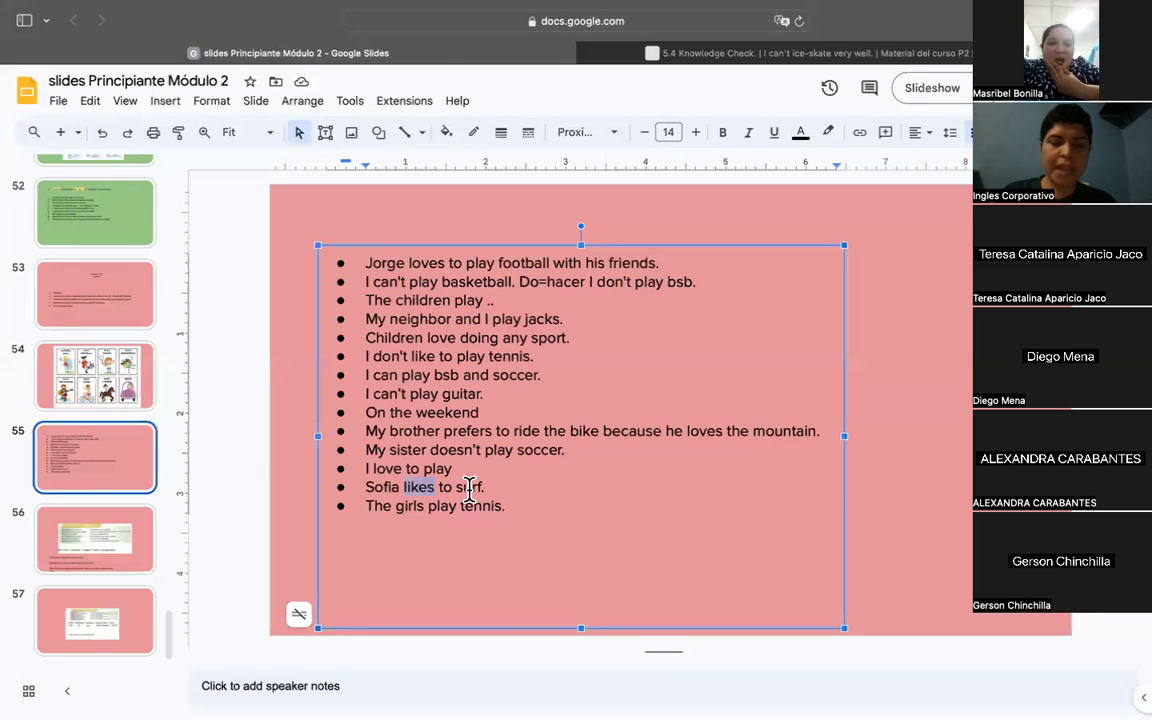
pyautogui.moveTo(469, 488); pyautogui.dragTo(456, 487)
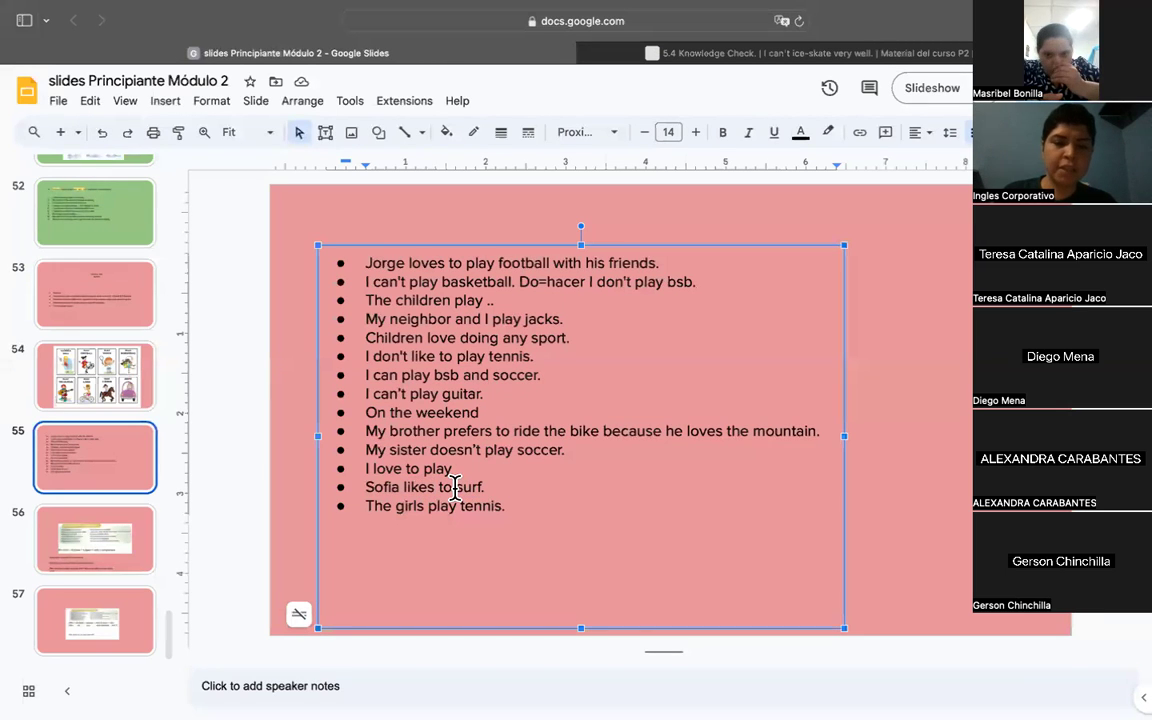
pyautogui.doubleClick(445, 487)
pyautogui.click(425, 507)
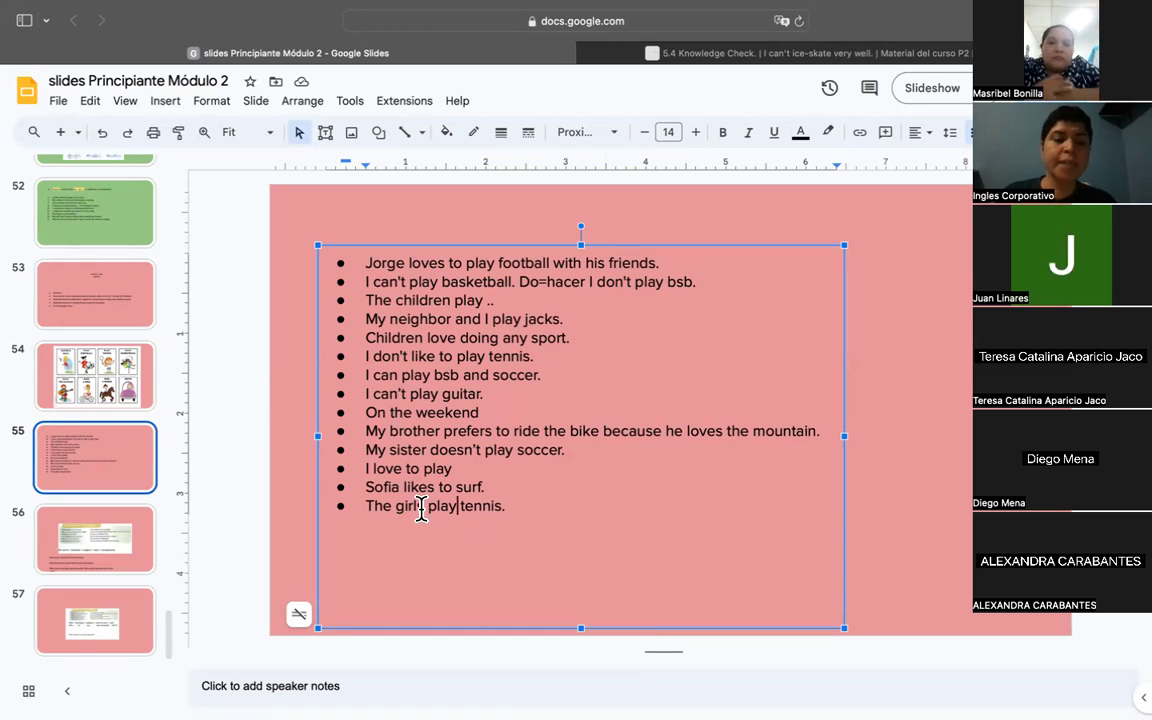
pyautogui.moveTo(404, 507); pyautogui.dragTo(368, 508)
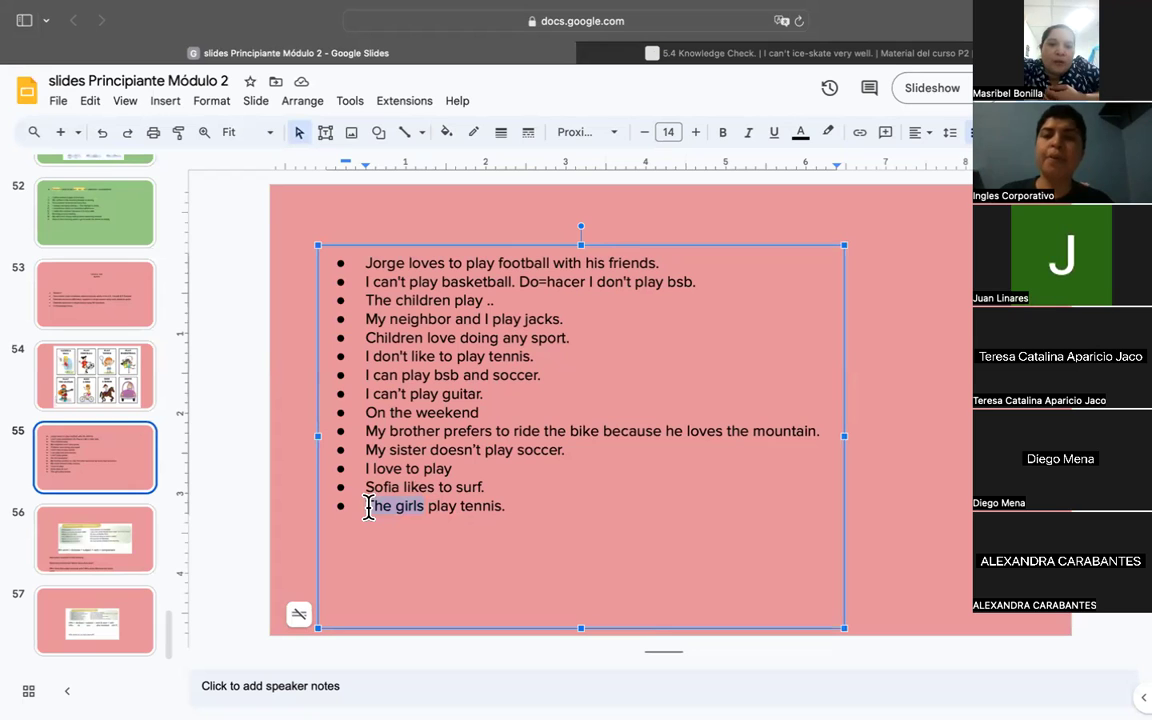
pyautogui.click(505, 505)
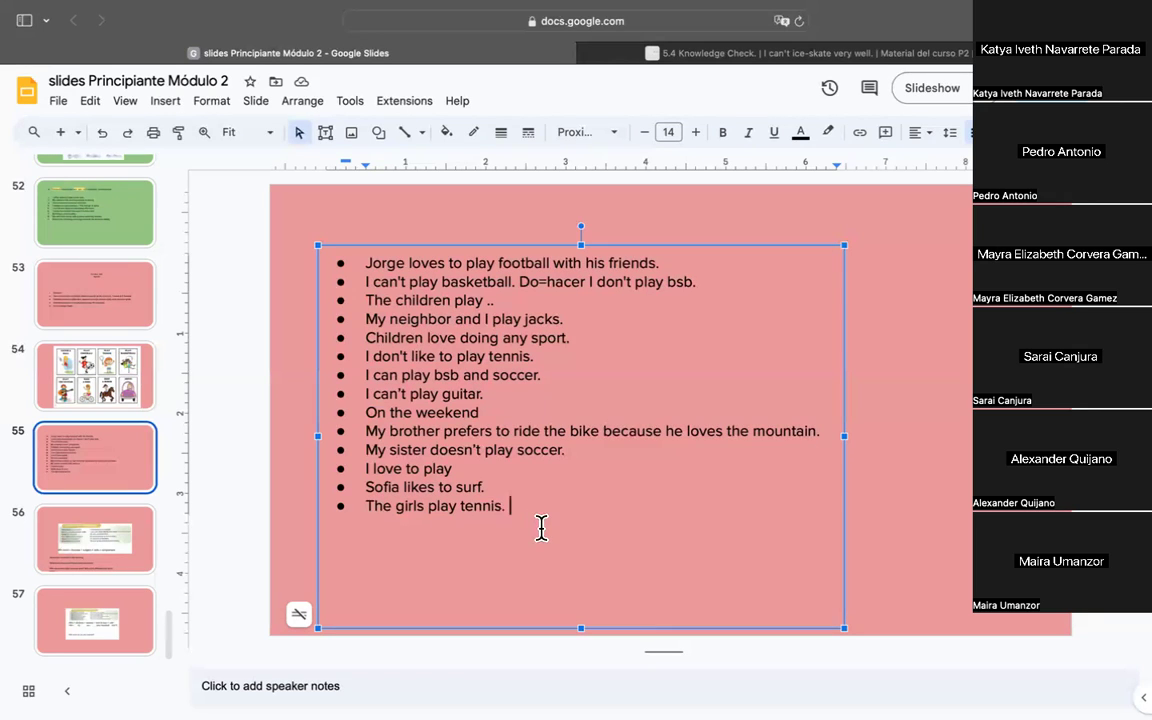
# Below the tennis sentence, add 'My brother does not play basketball.' and 'My daughter practices dancing.'
pyautogui.press('Return')
pyautogui.write('My brother does not play basketba')
pyautogui.press('BackSpace')
pyautogui.press('BackSpace')
pyautogui.write('ball.')
pyautogui.press('Return')
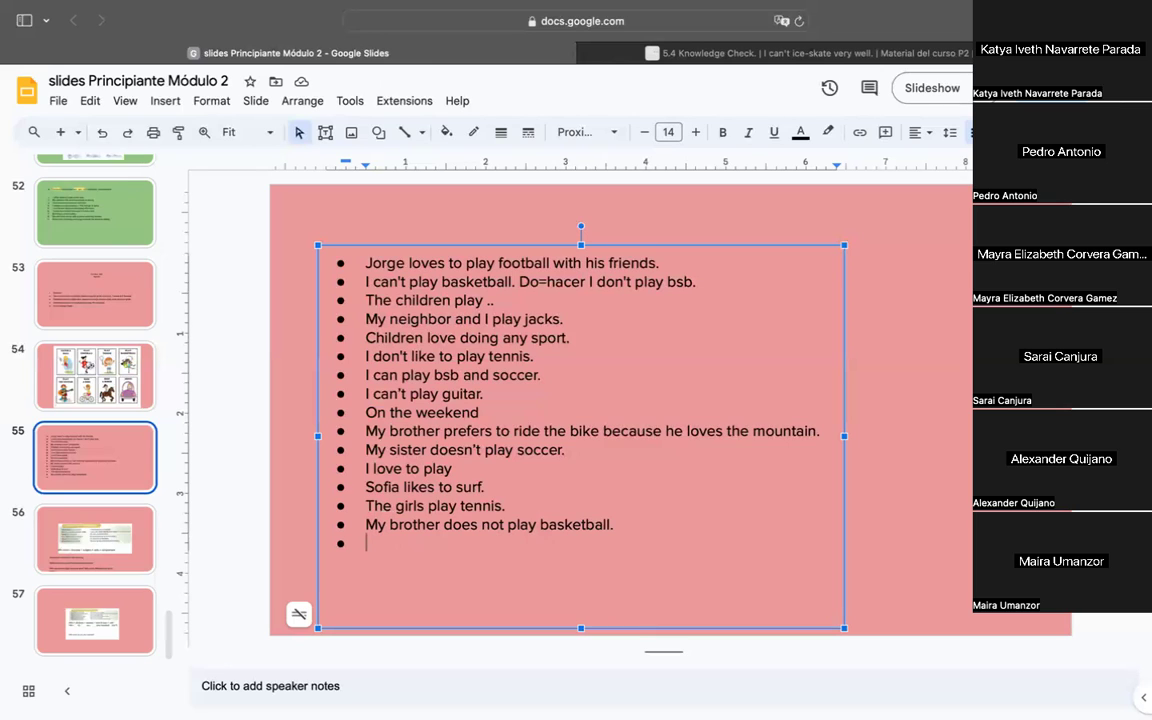
pyautogui.write('my daughter practices ')
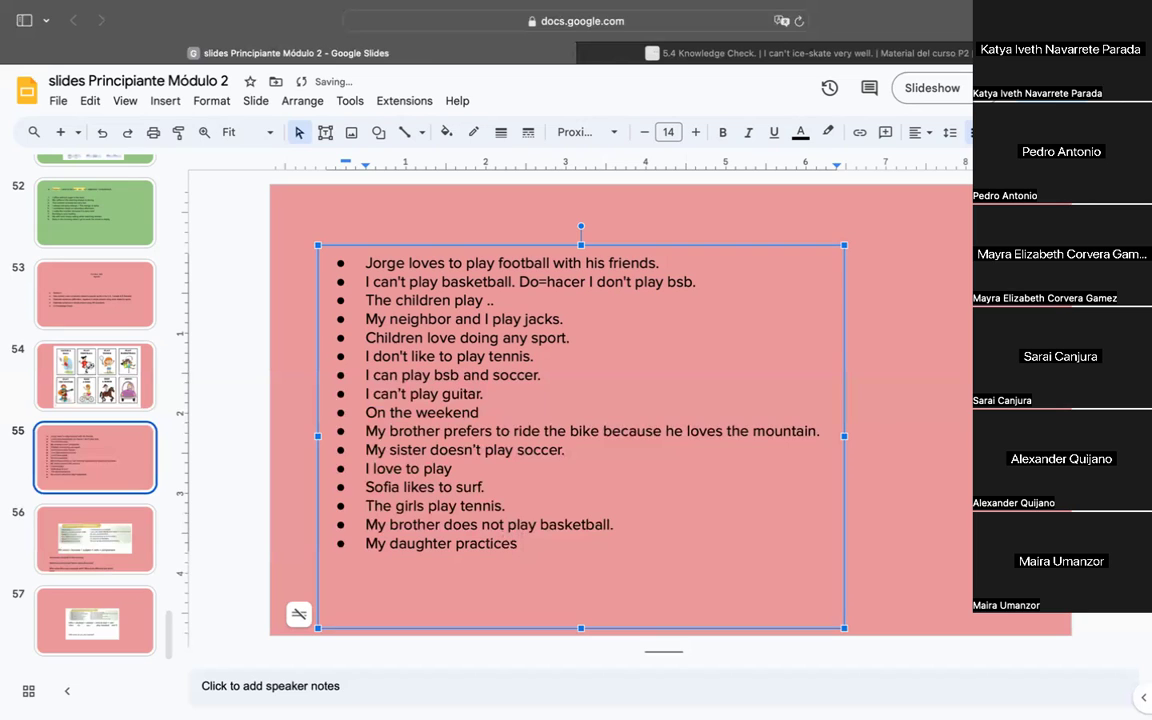
pyautogui.write('dance')
pyautogui.press('BackSpace')
pyautogui.write('ing.')
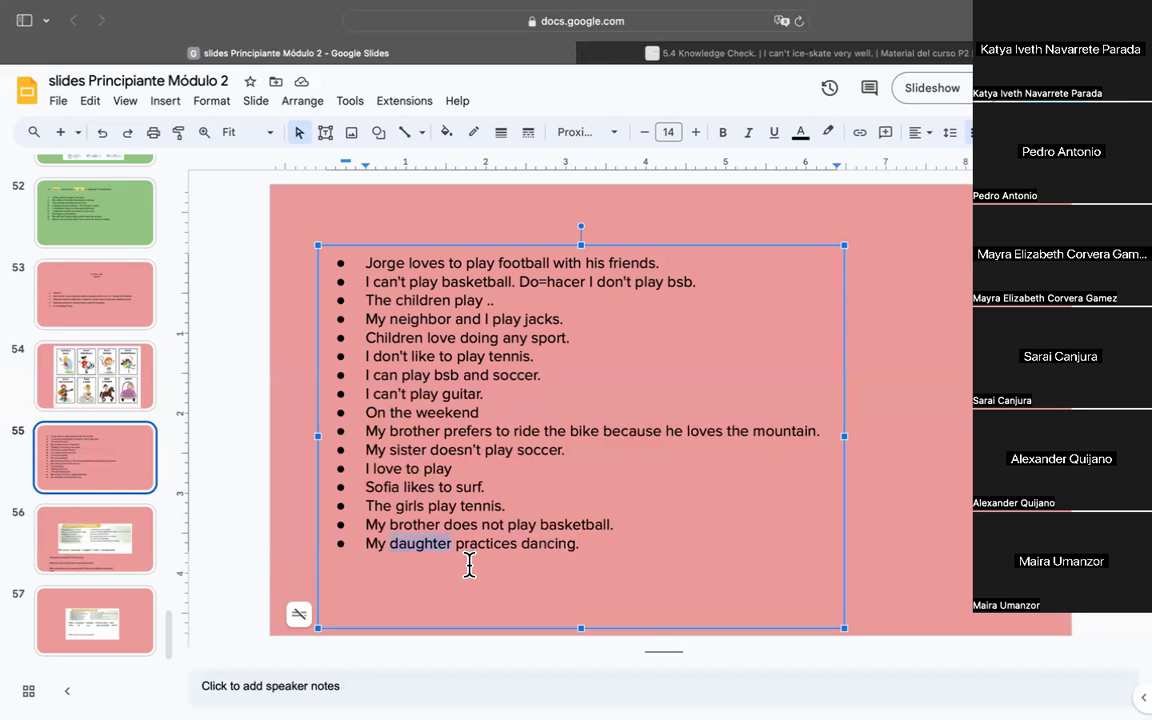
pyautogui.moveTo(456, 544); pyautogui.dragTo(517, 546)
pyautogui.click(517, 546)
pyautogui.press('BackSpace')
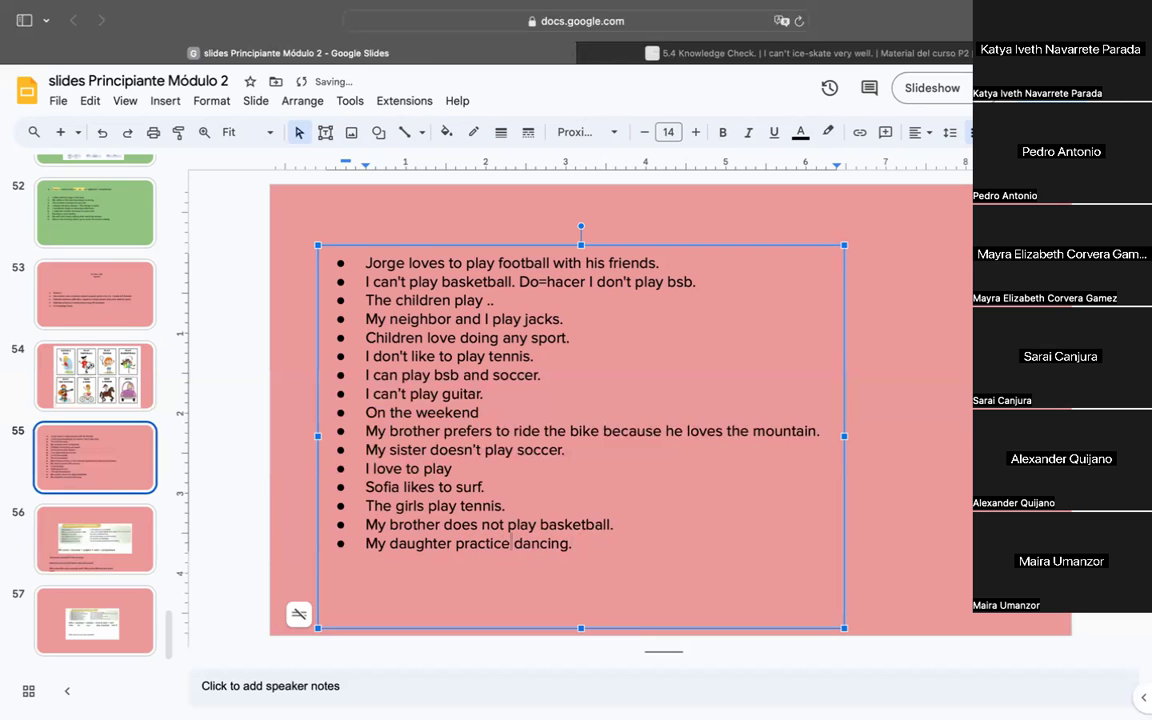
pyautogui.write('s')
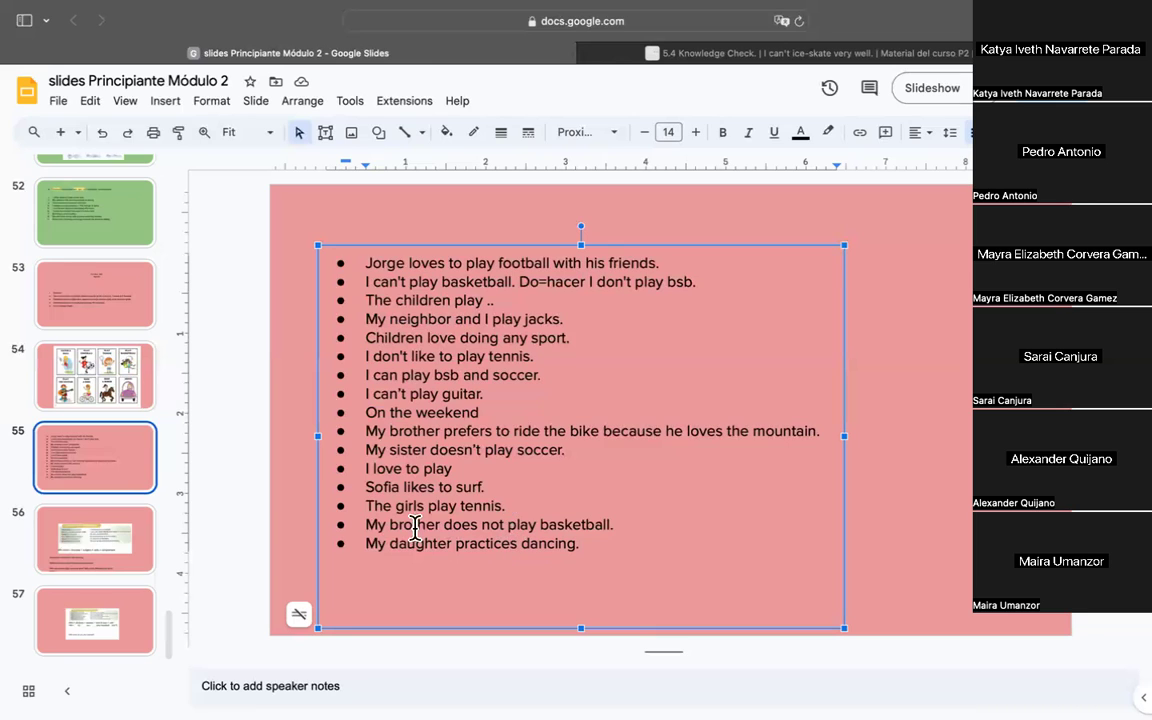
pyautogui.moveTo(389, 524); pyautogui.dragTo(642, 522)
pyautogui.click(642, 522)
pyautogui.moveTo(445, 524); pyautogui.dragTo(516, 525)
# Below the dancing line, add 'Does not she play tennis?' and 'She plays soccer at school after class.', then highlight 'Does not'
pyautogui.press('Return')
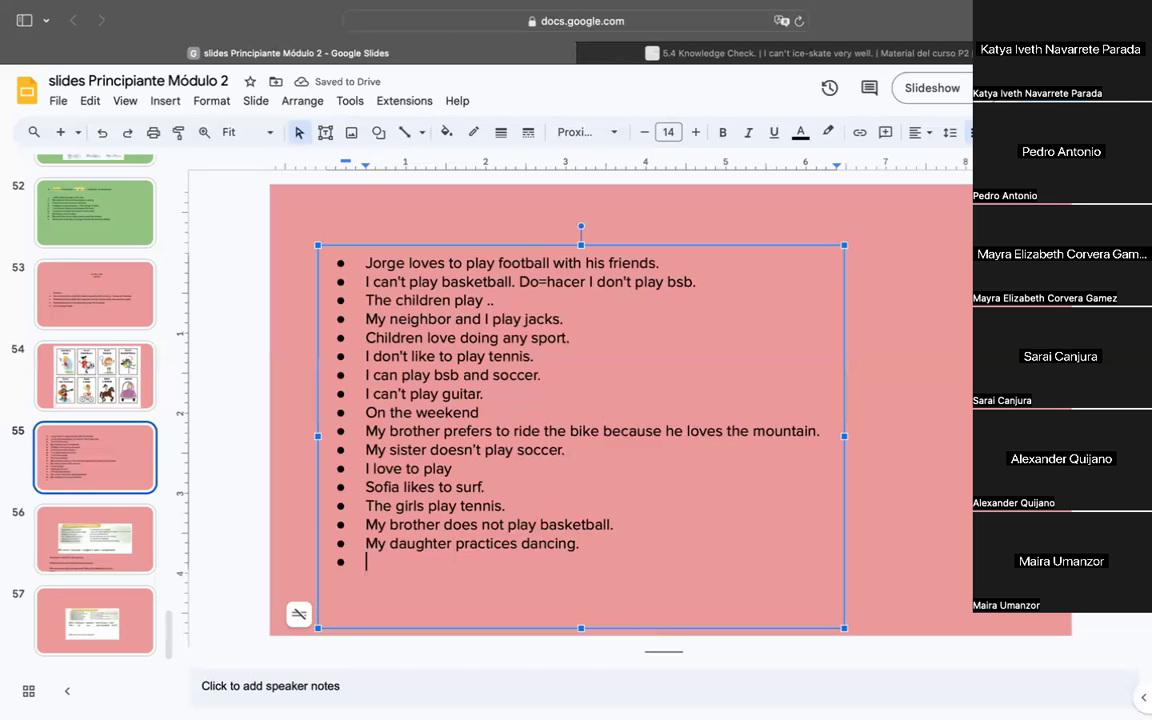
pyautogui.write('Does not she play tennis?')
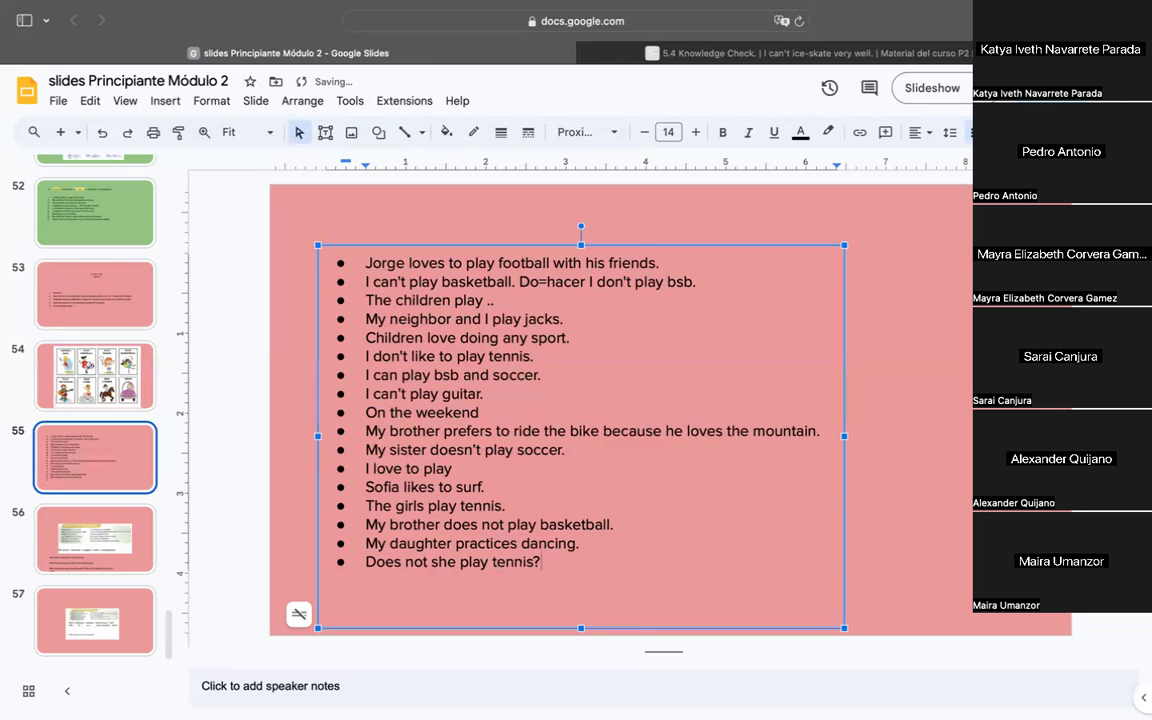
pyautogui.press('Return')
pyautogui.write('sHE')
pyautogui.press('BackSpace')
pyautogui.press('BackSpace')
pyautogui.press('BackSpace')
pyautogui.write('She plays ')
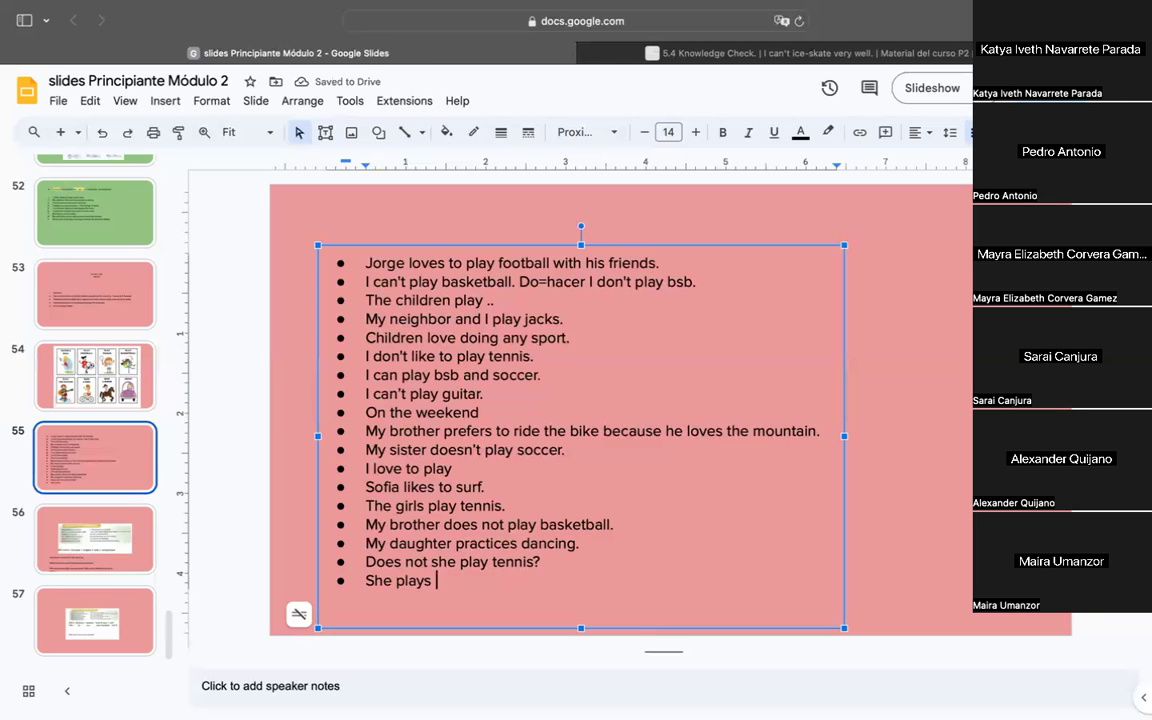
pyautogui.write('soccer at school')
pyautogui.press('BackSpace')
pyautogui.press('BackSpace')
pyautogui.write('ol after class.')
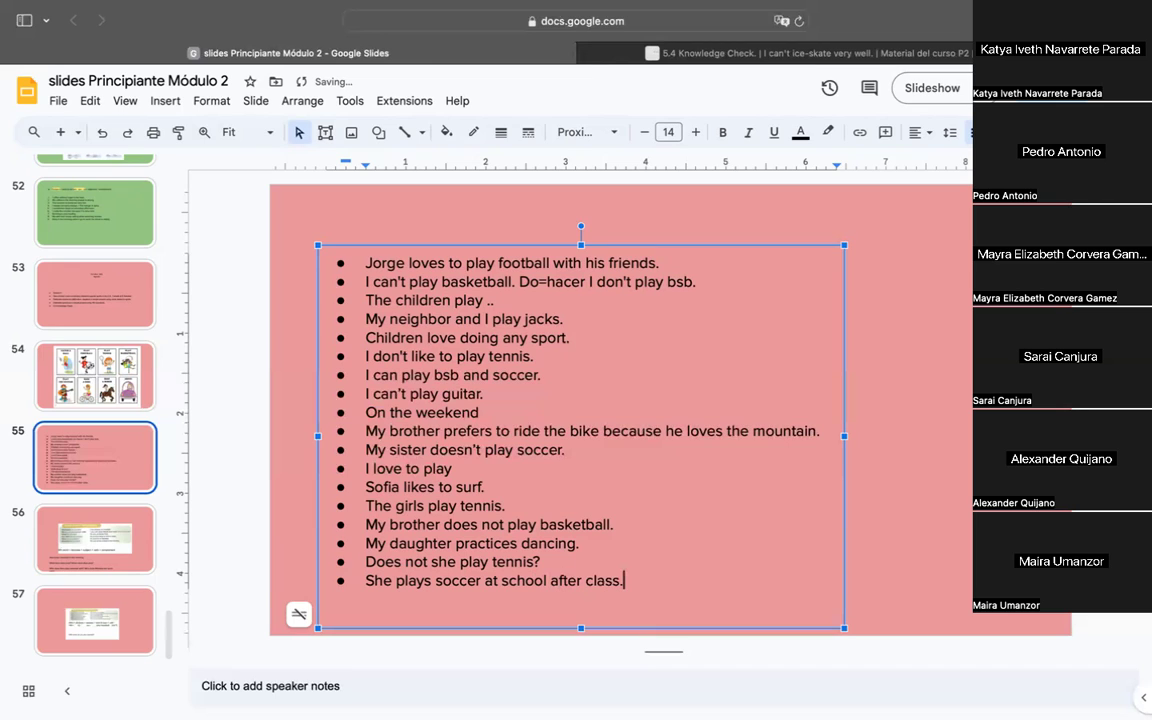
pyautogui.click(549, 563)
pyautogui.moveTo(432, 563); pyautogui.dragTo(368, 563)
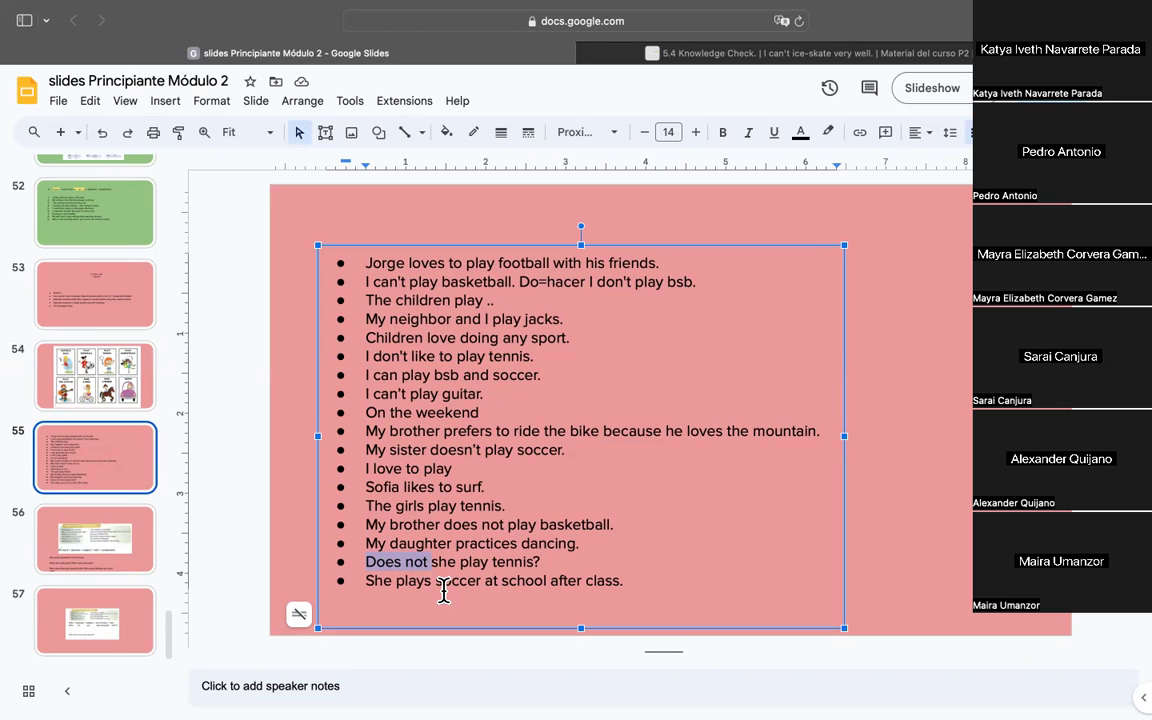
# Remove the trailing space after 'class.', start an empty bullet, and move the list higher on the slide
pyautogui.click(635, 583)
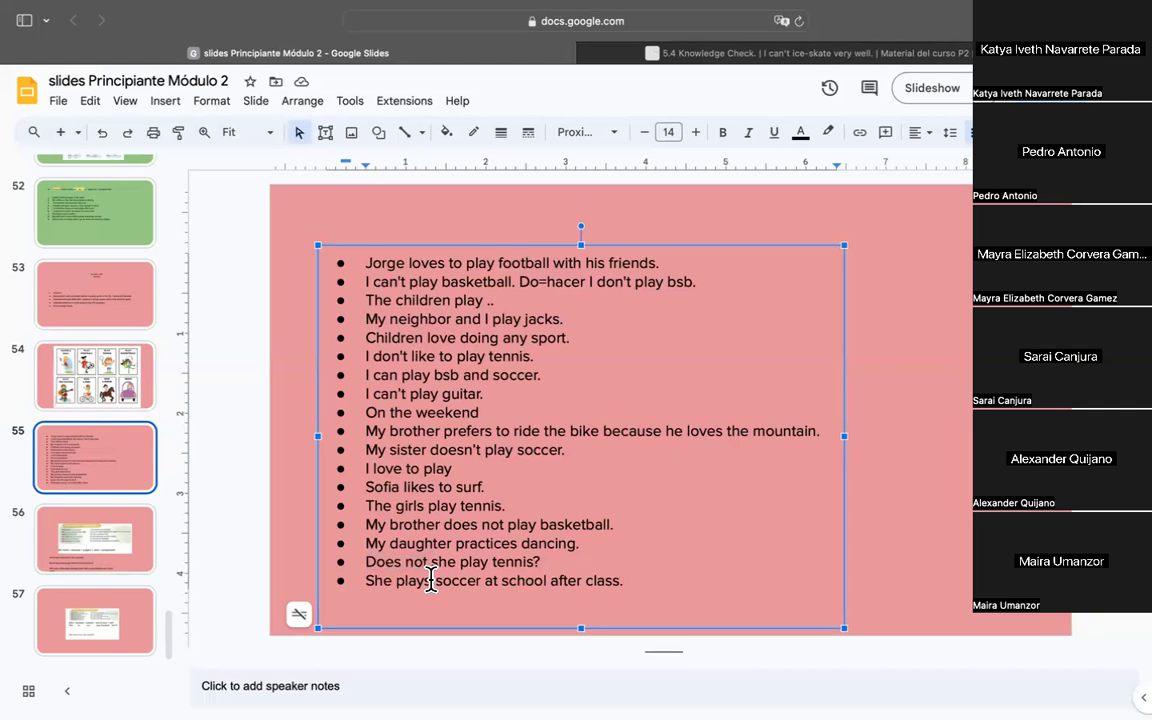
pyautogui.doubleClick(379, 580)
pyautogui.press('BackSpace')
pyautogui.press('Return')
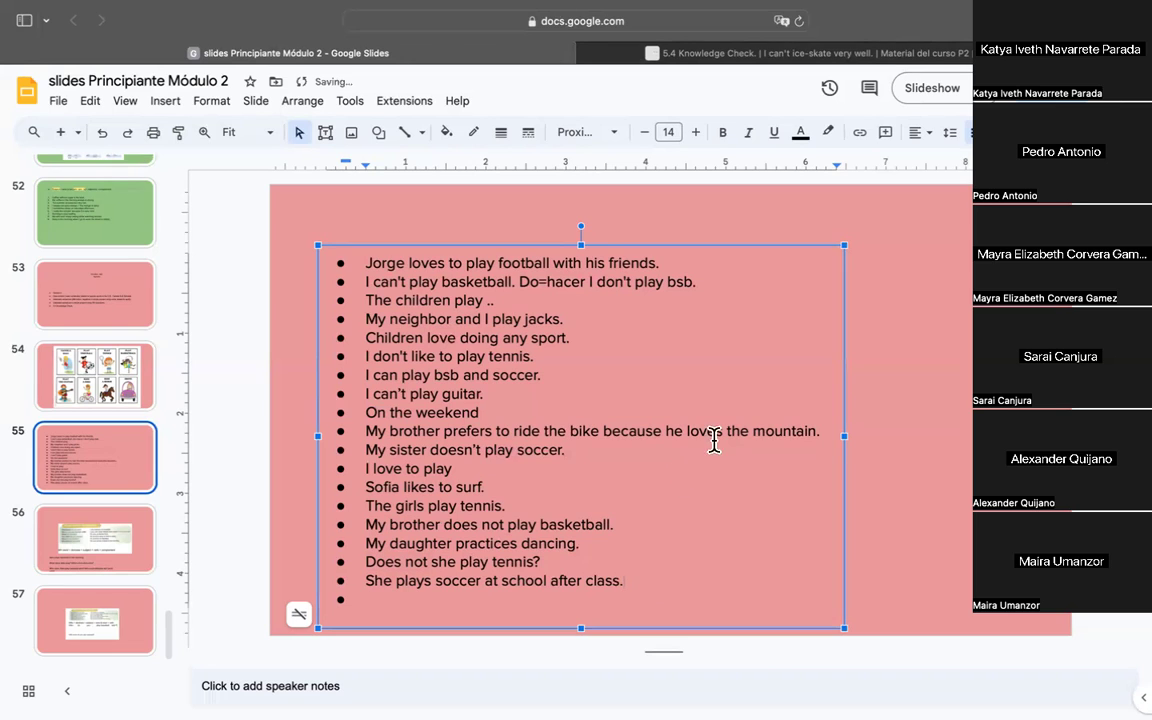
pyautogui.moveTo(620, 245); pyautogui.dragTo(620, 197)
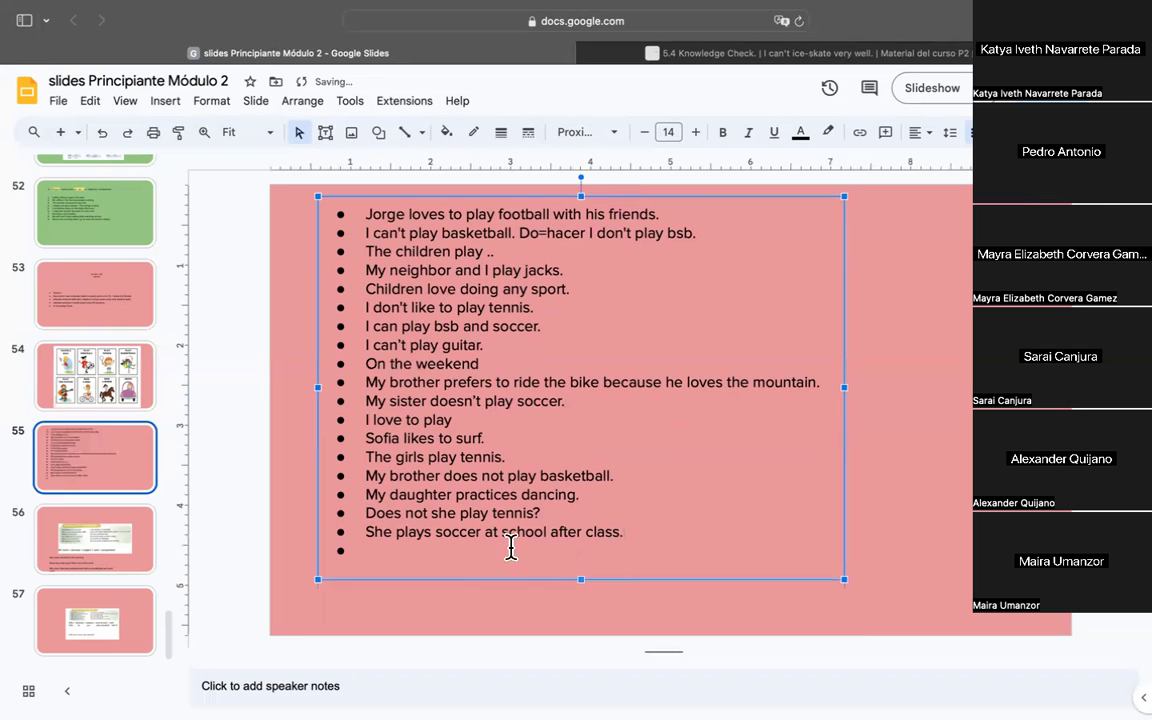
pyautogui.click(508, 545)
pyautogui.press('BackSpace')
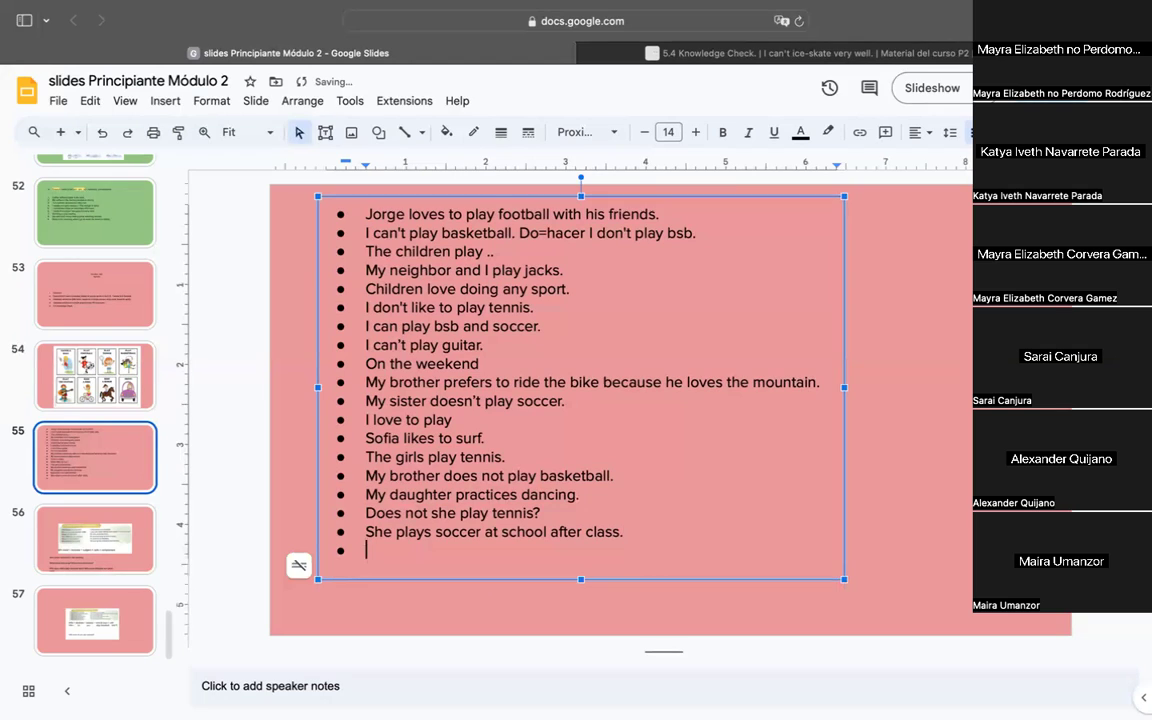
# Add the bullets 'He does not play baseball.', 'I hate golf because is so boring.' and 'I play soccer with my friends.'
pyautogui.write('He does not play baseball.')
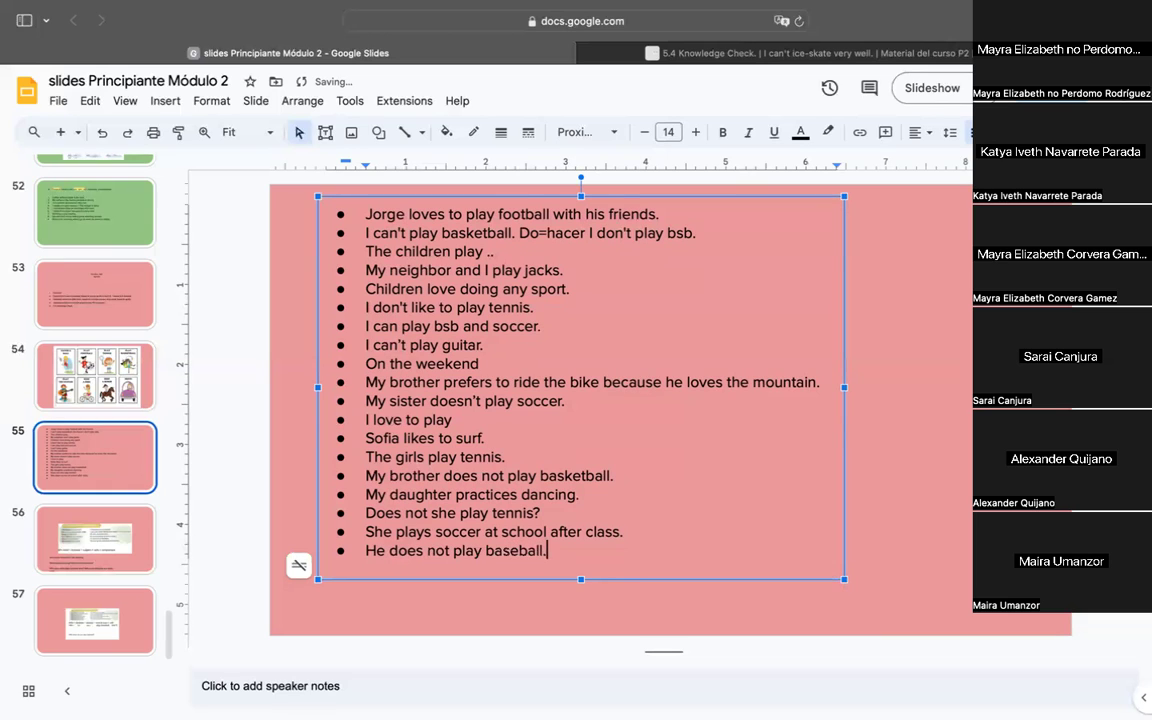
pyautogui.press('Return')
pyautogui.write('I hate gold')
pyautogui.press('BackSpace')
pyautogui.write('f ')
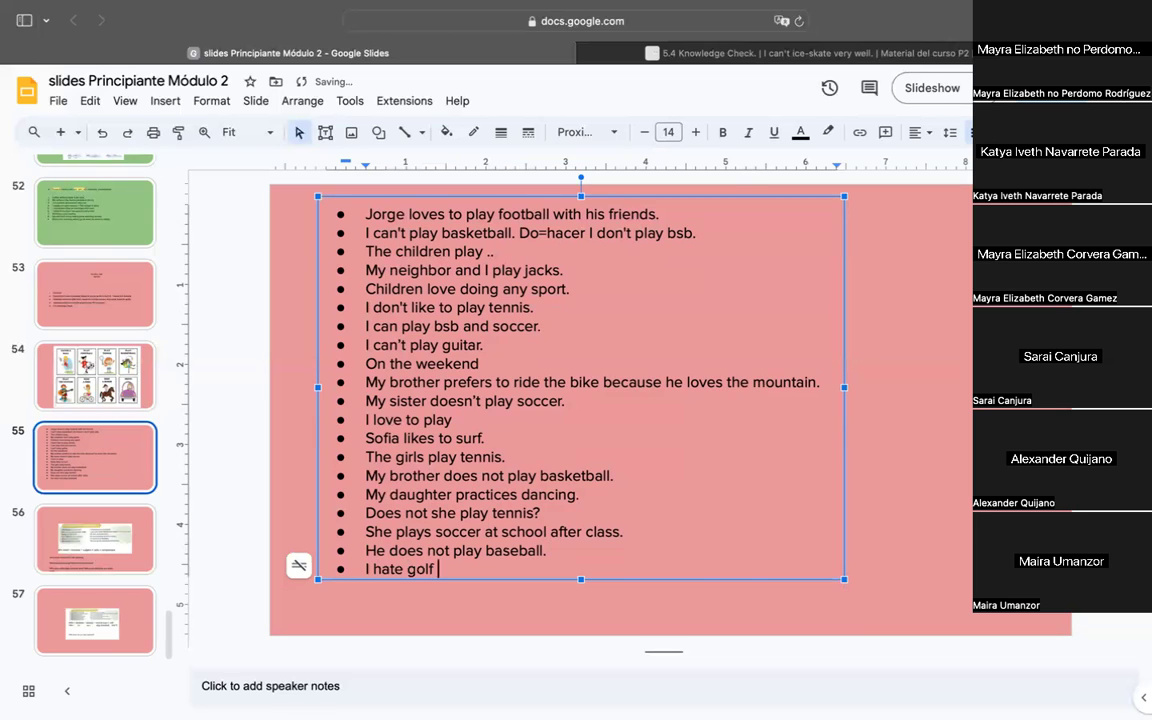
pyautogui.write('because is so')
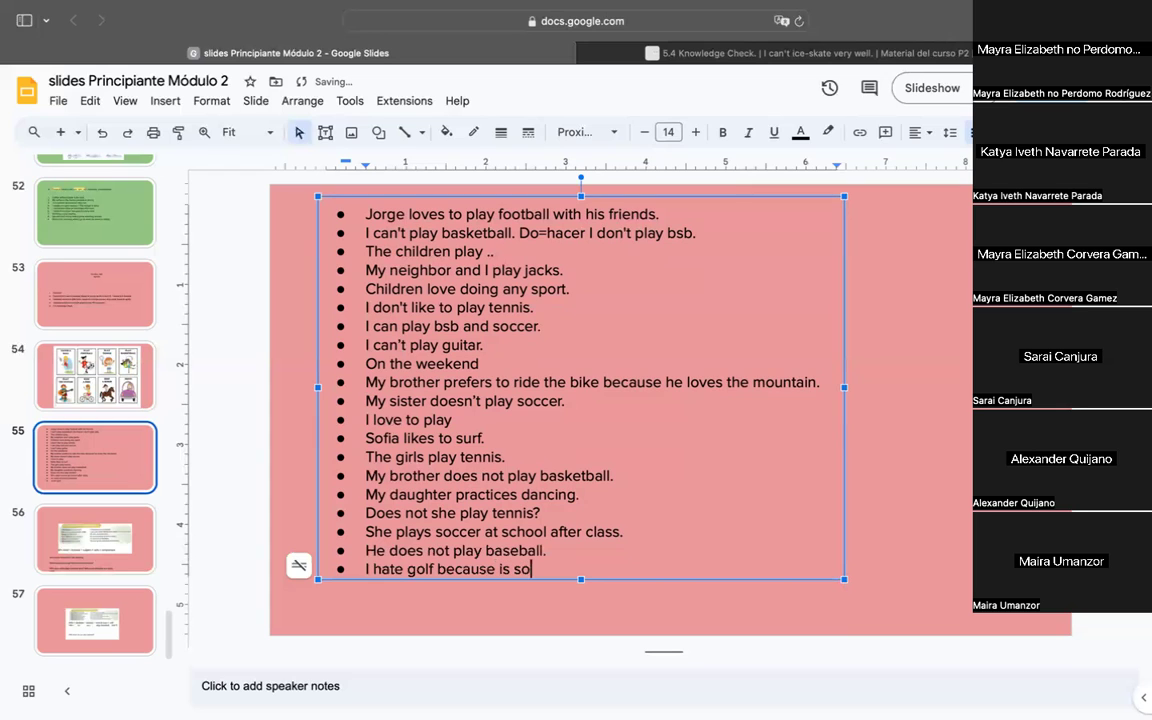
pyautogui.write(' boring.')
pyautogui.press('Return')
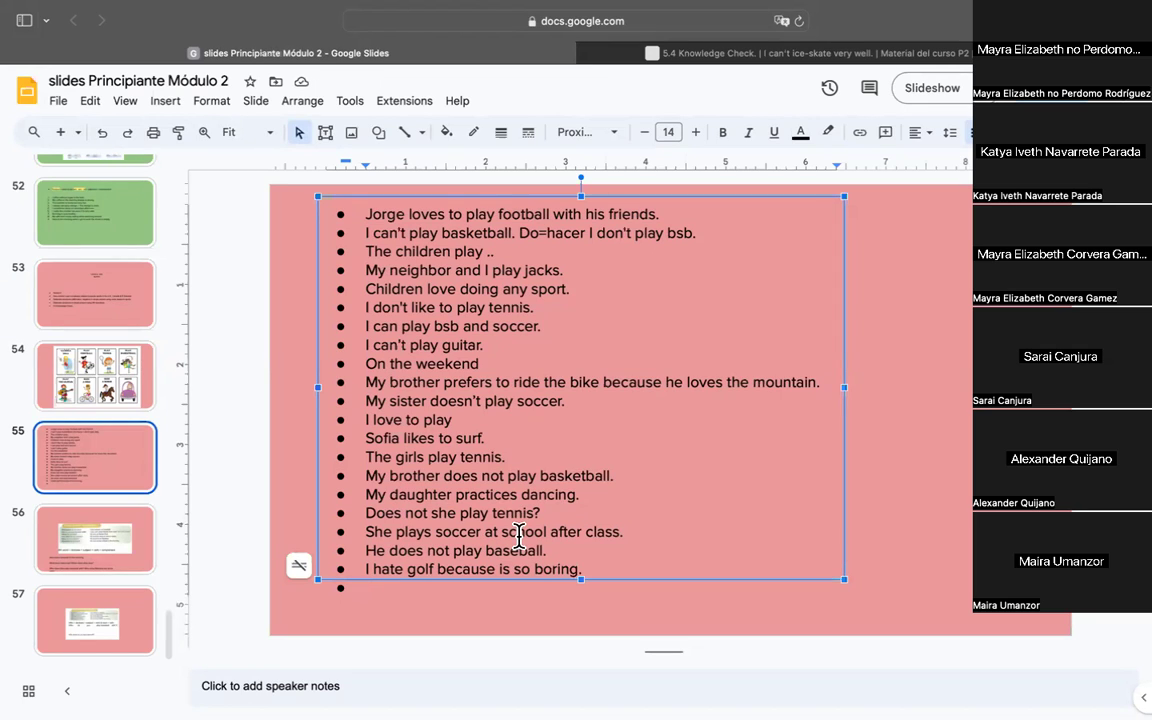
pyautogui.write('I play')
pyautogui.press('BackSpace')
pyautogui.press('BackSpace')
pyautogui.press('BackSpace')
pyautogui.write('lay soccer with my friend')
pyautogui.press('BackSpace')
pyautogui.press('BackSpace')
pyautogui.write('ends.')
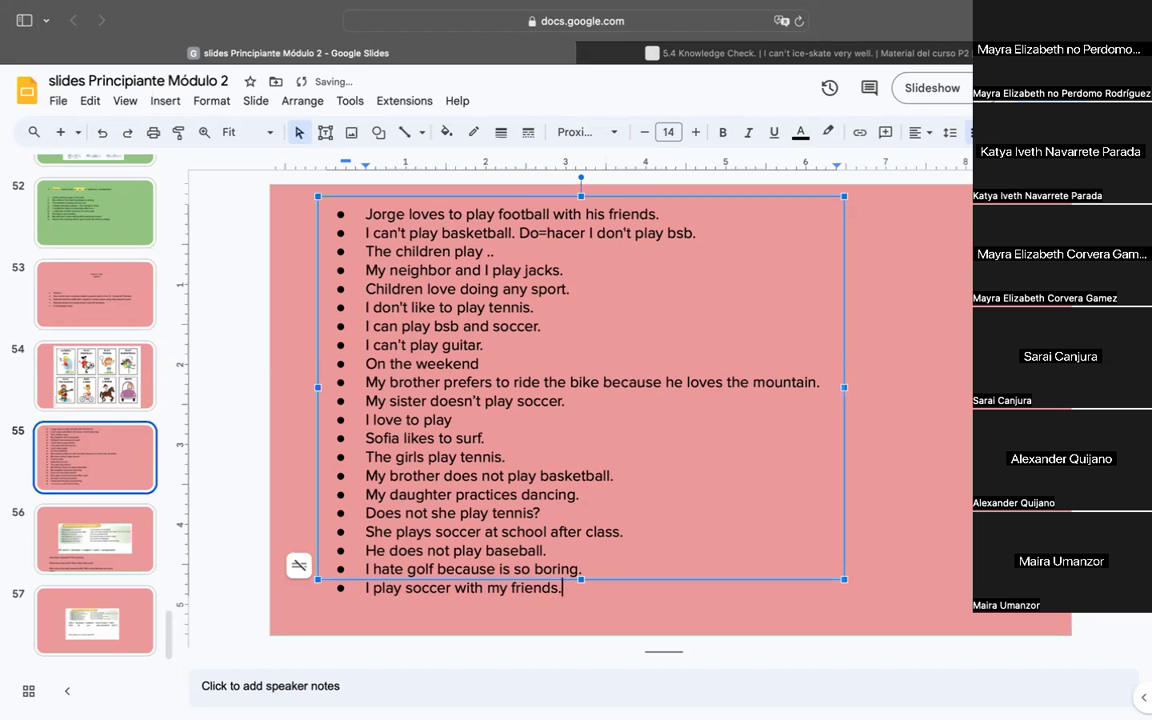
pyautogui.moveTo(366, 550); pyautogui.dragTo(550, 555)
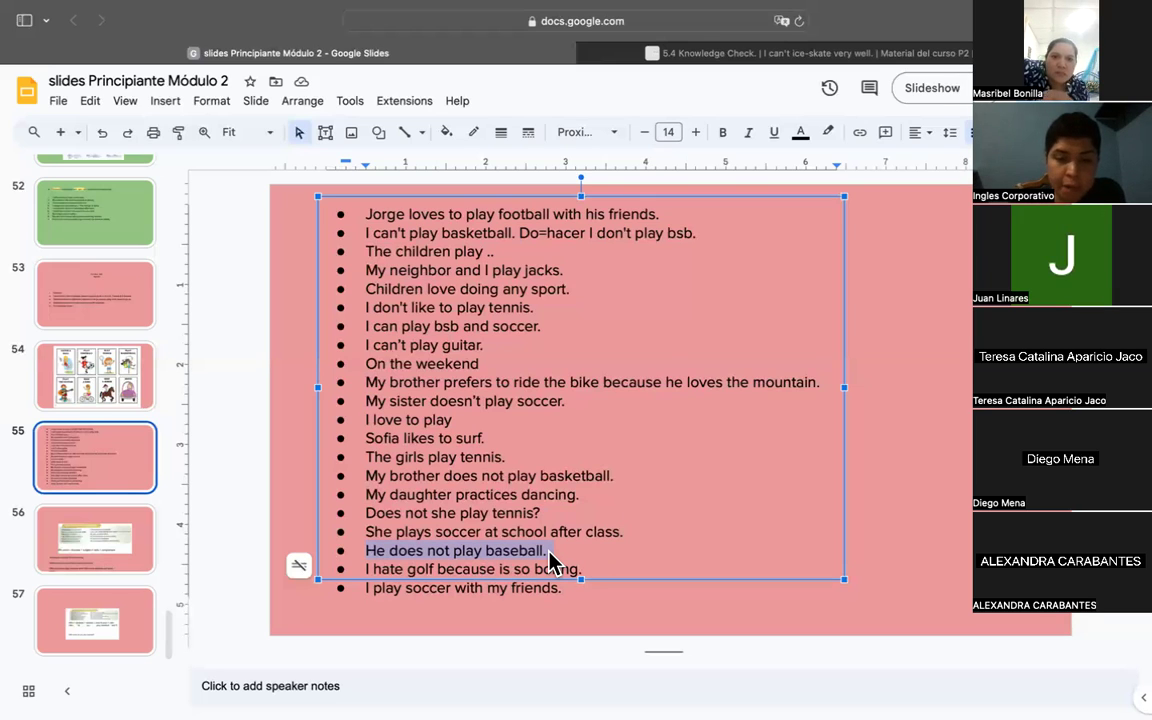
pyautogui.click(362, 578)
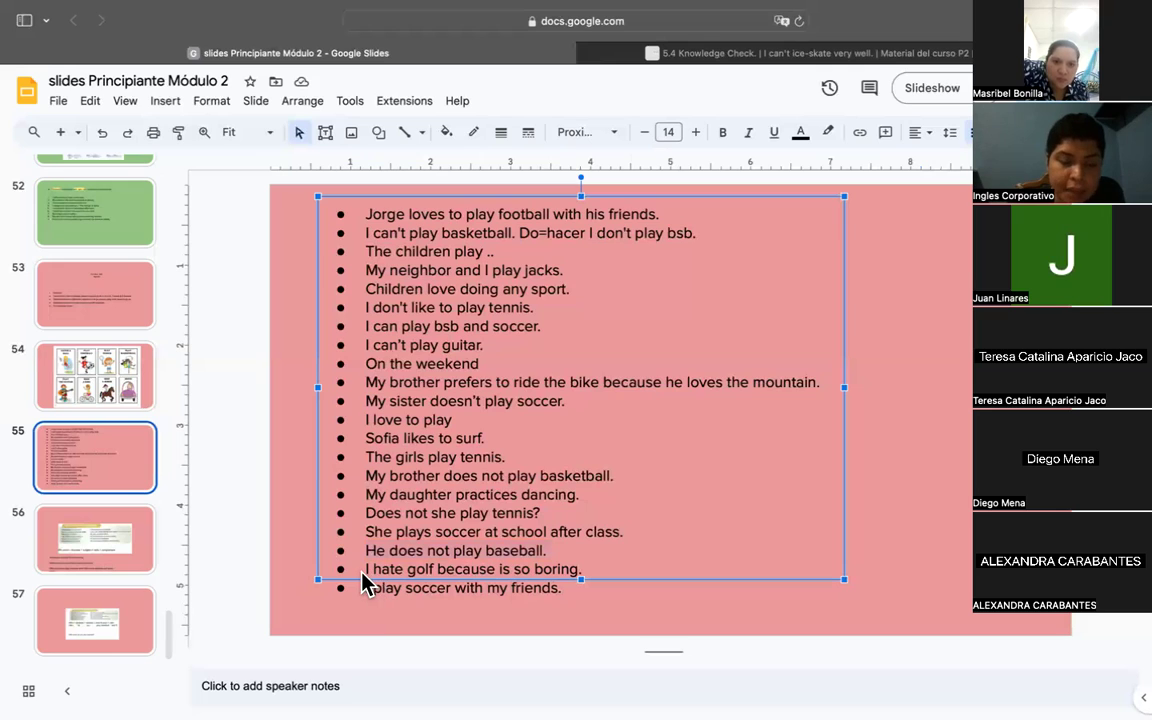
pyautogui.moveTo(366, 570); pyautogui.dragTo(577, 572)
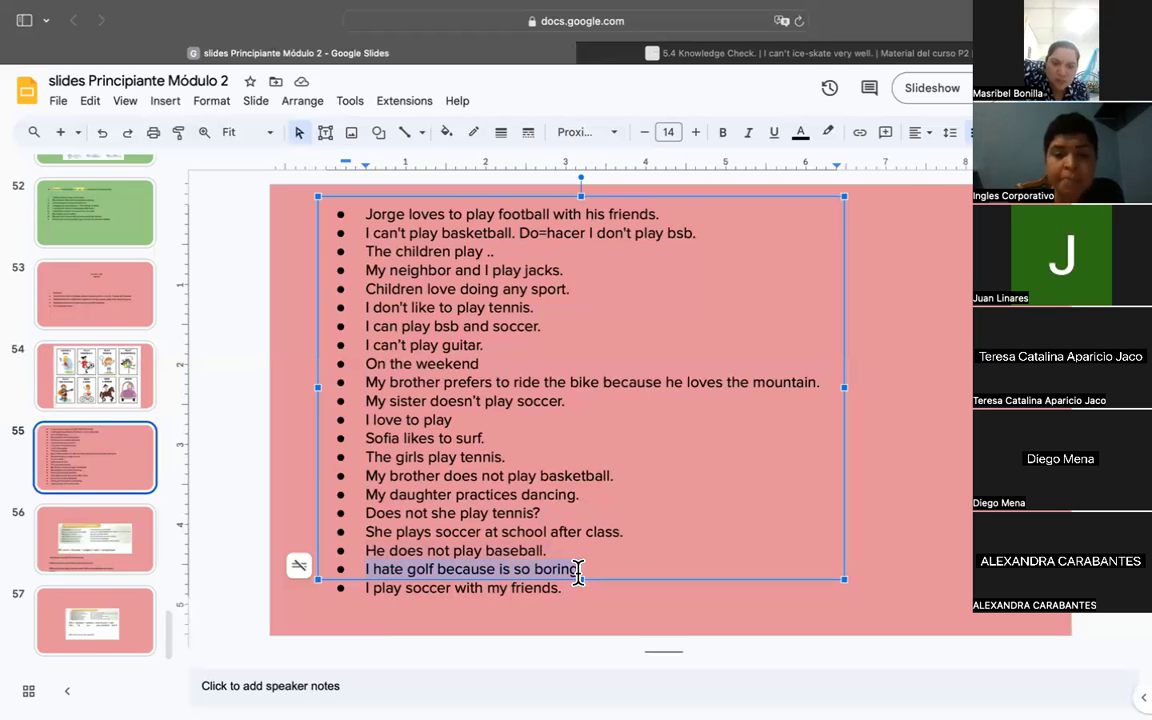
pyautogui.click(400, 572)
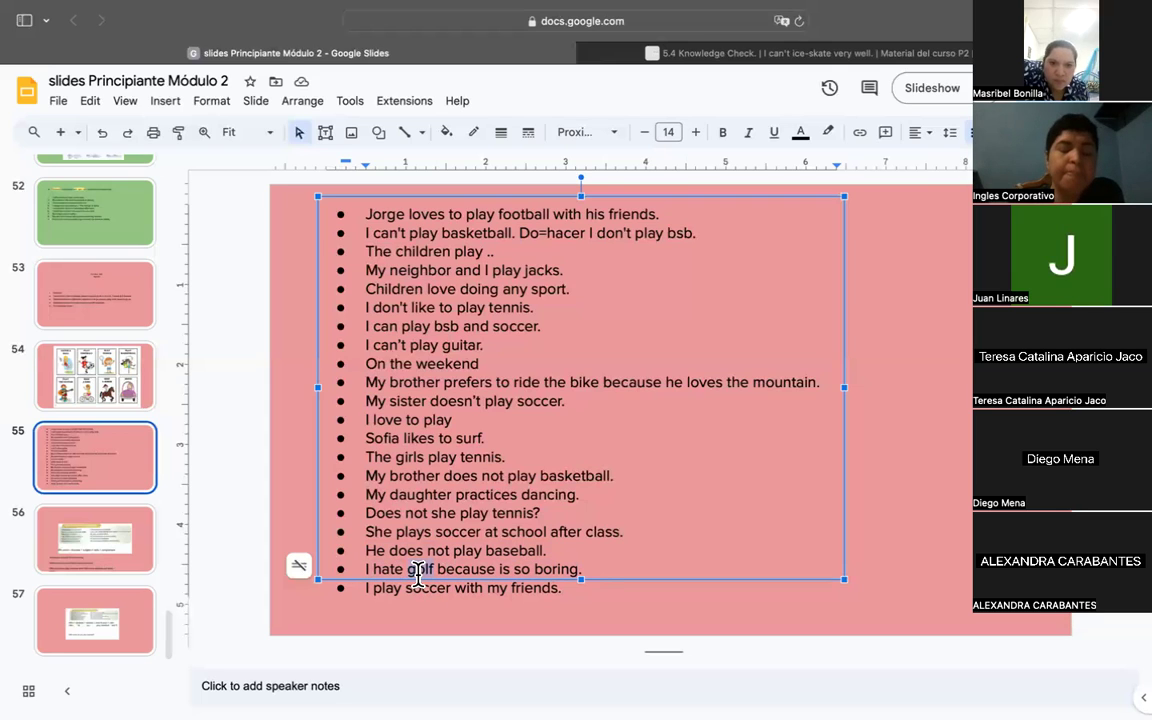
pyautogui.doubleClick(418, 570)
pyautogui.moveTo(453, 572); pyautogui.dragTo(573, 571)
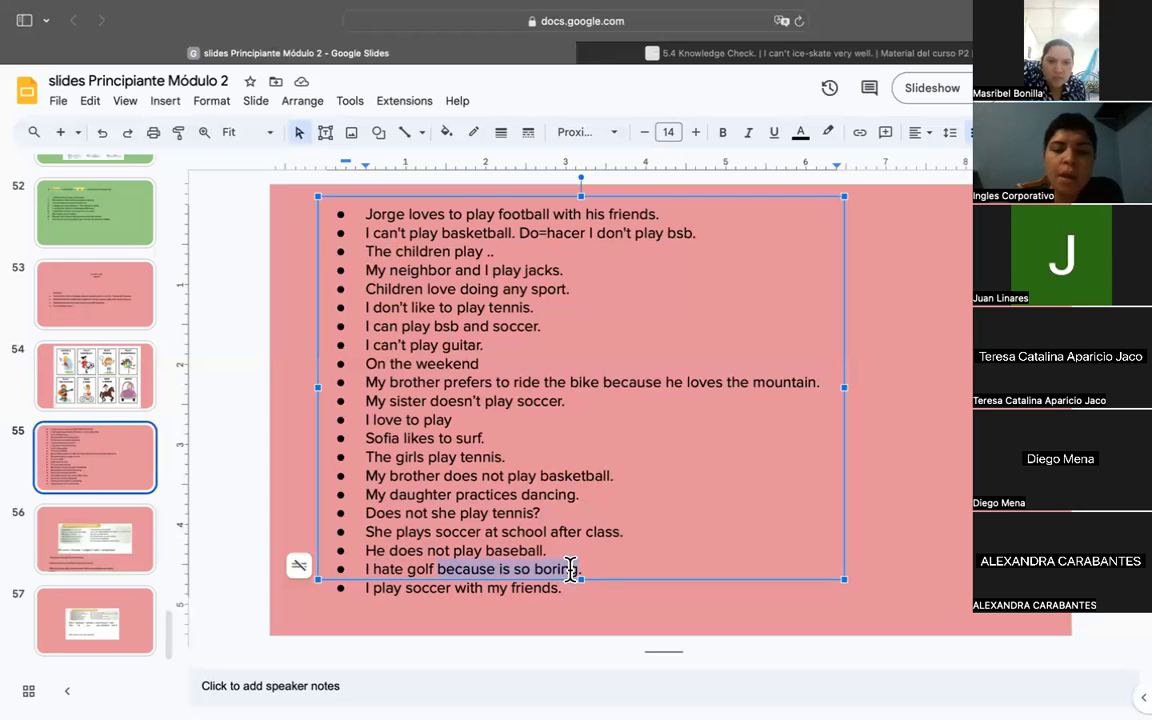
pyautogui.click(567, 590)
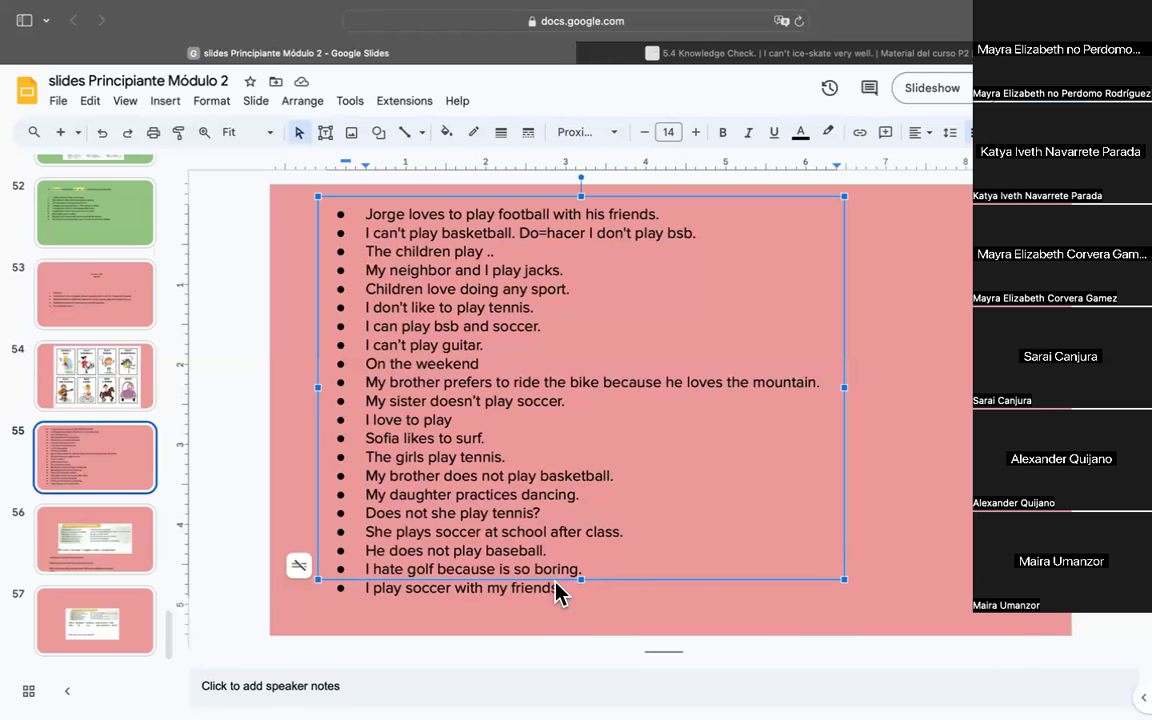
# Replace the entire sentence list with the single bullet 'I dont like basketball.'
pyautogui.moveTo(563, 590); pyautogui.dragTo(437, 364)
pyautogui.click(485, 421)
pyautogui.moveTo(565, 588); pyautogui.dragTo(359, 216)
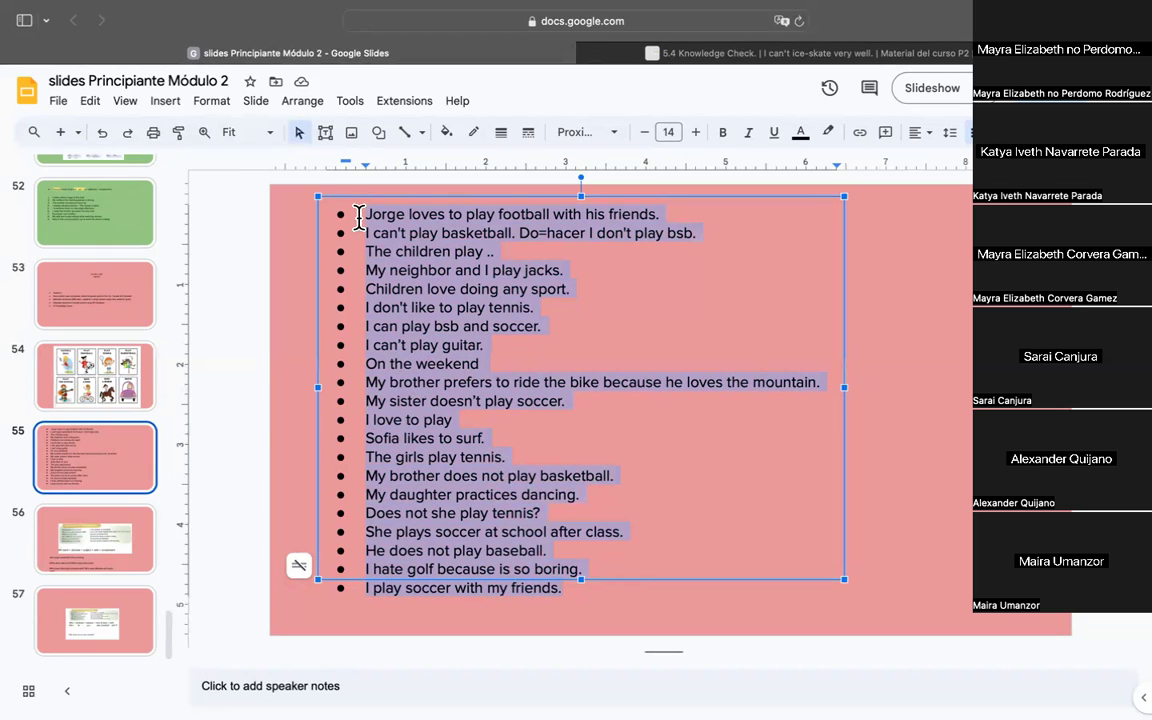
pyautogui.write('I dont like basketball.')
pyautogui.press('Return')
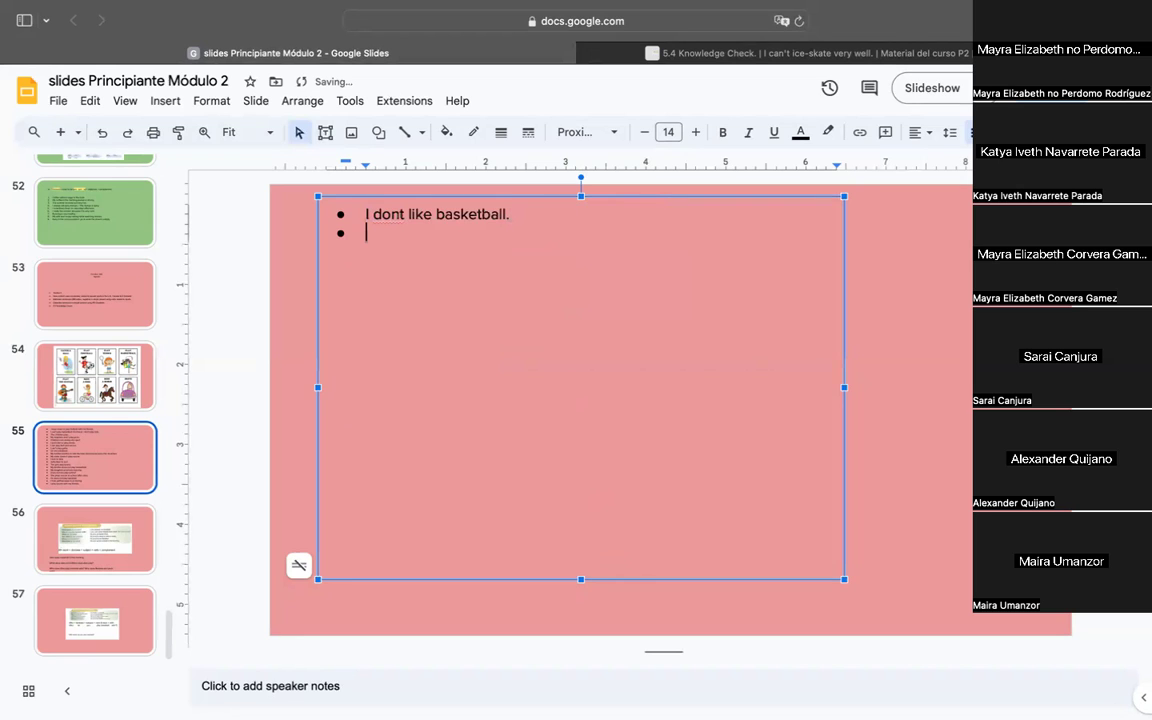
# Correct 'dont' to 'don't' and extend the sentence with ', but in my family we really like soccer'
pyautogui.rightClick(397, 218)
pyautogui.click(430, 261)
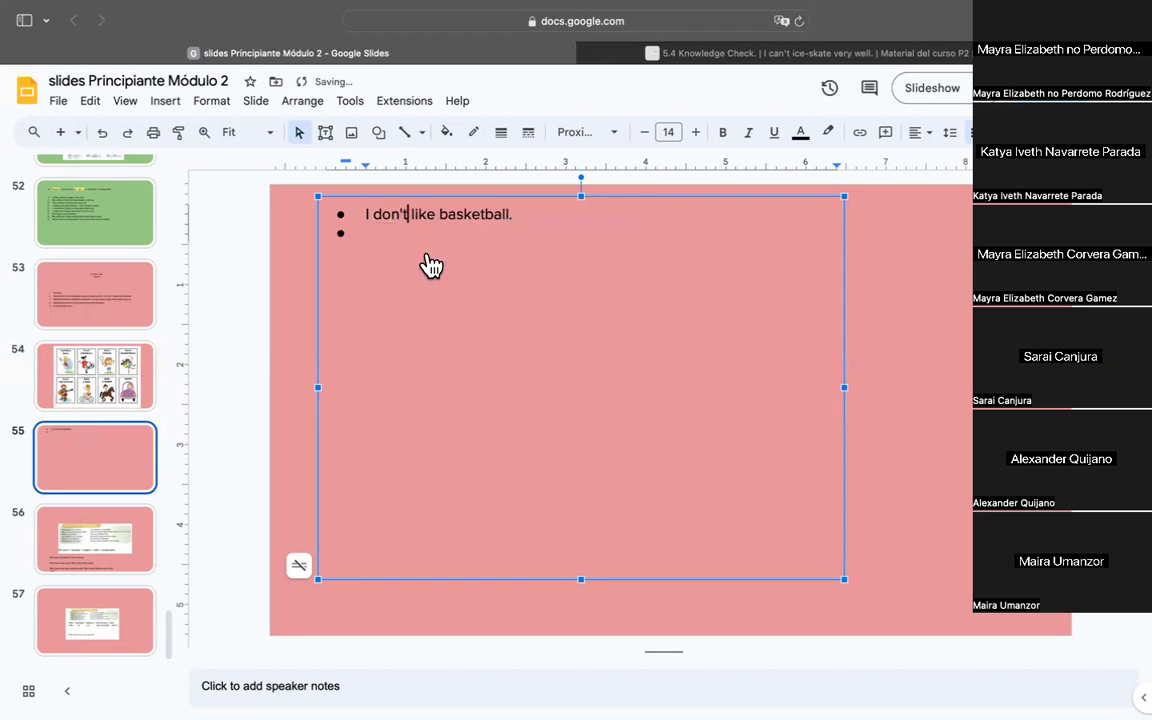
pyautogui.click(512, 213)
pyautogui.press('BackSpace')
pyautogui.write(', but in m')
pyautogui.write('y family ')
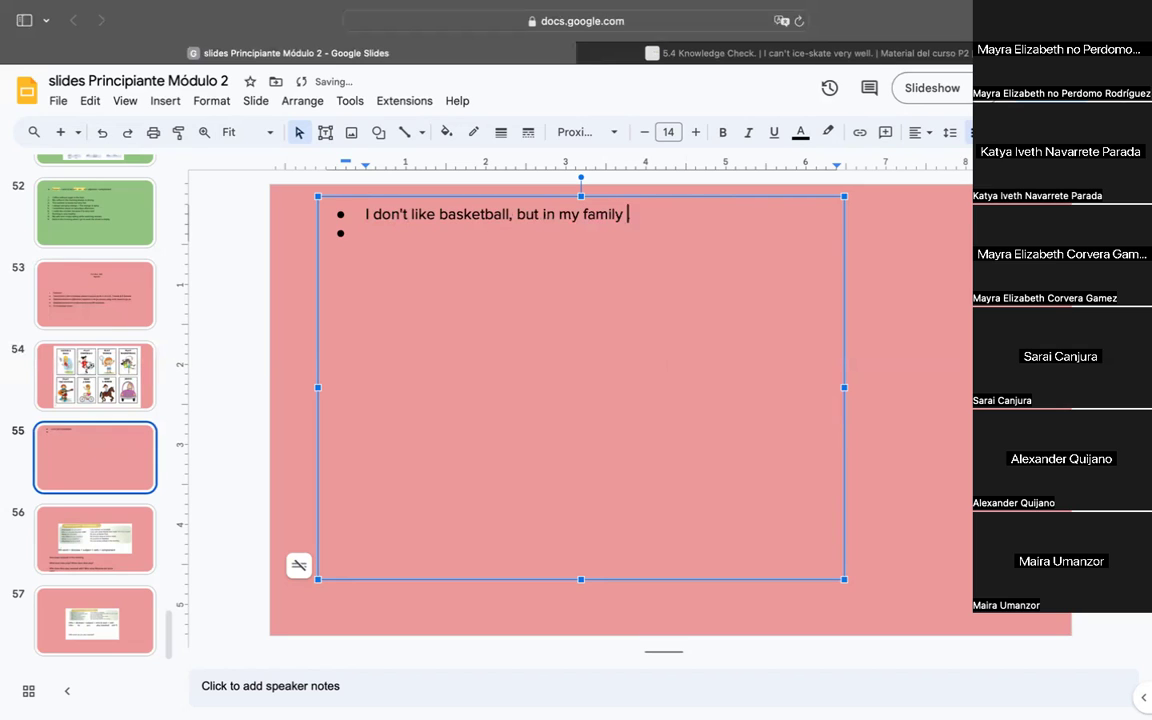
pyautogui.write('.')
pyautogui.press('BackSpace')
pyautogui.write('we really like soccer.')
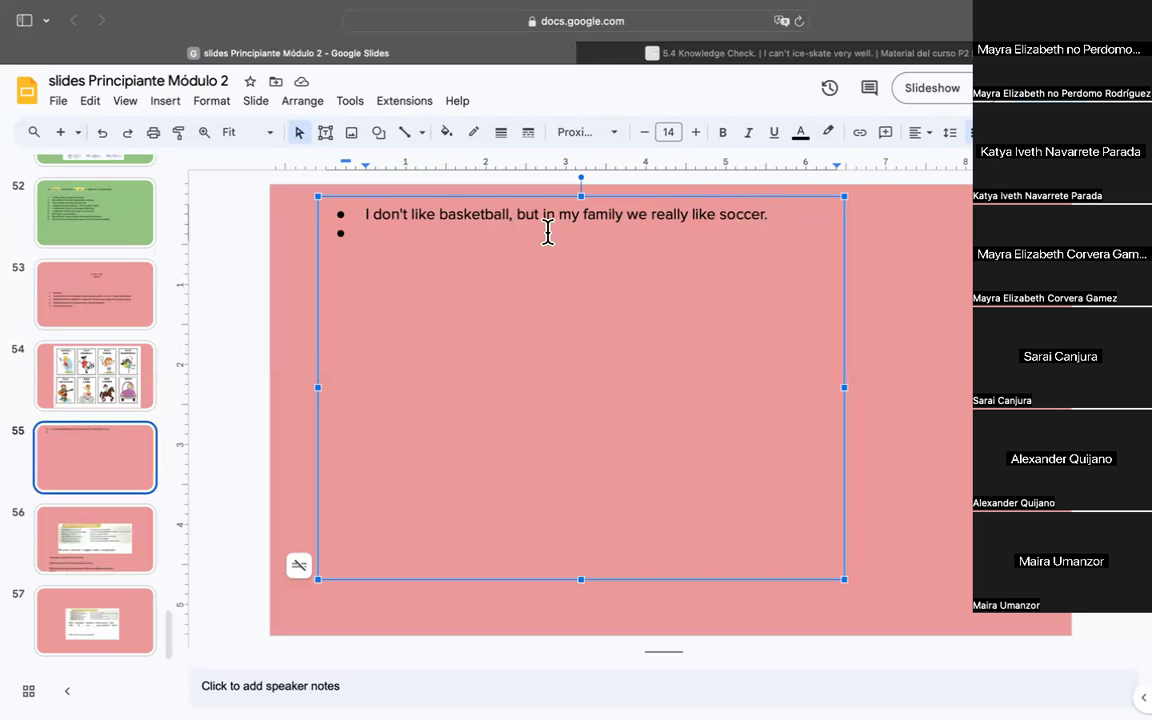
# Highlight 'I don't like' and the 'but in my family' clause in the first sentence
pyautogui.moveTo(365, 216); pyautogui.dragTo(511, 214)
pyautogui.click(517, 215)
pyautogui.moveTo(543, 218); pyautogui.dragTo(771, 220)
pyautogui.click(787, 220)
# Add bullets saying a girl likes to play tennis with her friends and a friend does not like football
pyautogui.press('Return')
pyautogui.write('Adriana likes to play tennis with her frine')
pyautogui.press('BackSpace')
pyautogui.press('BackSpace')
pyautogui.write('edn')
pyautogui.press('BackSpace')
pyautogui.press('BackSpace')
pyautogui.write('nds.')
pyautogui.press('Return')
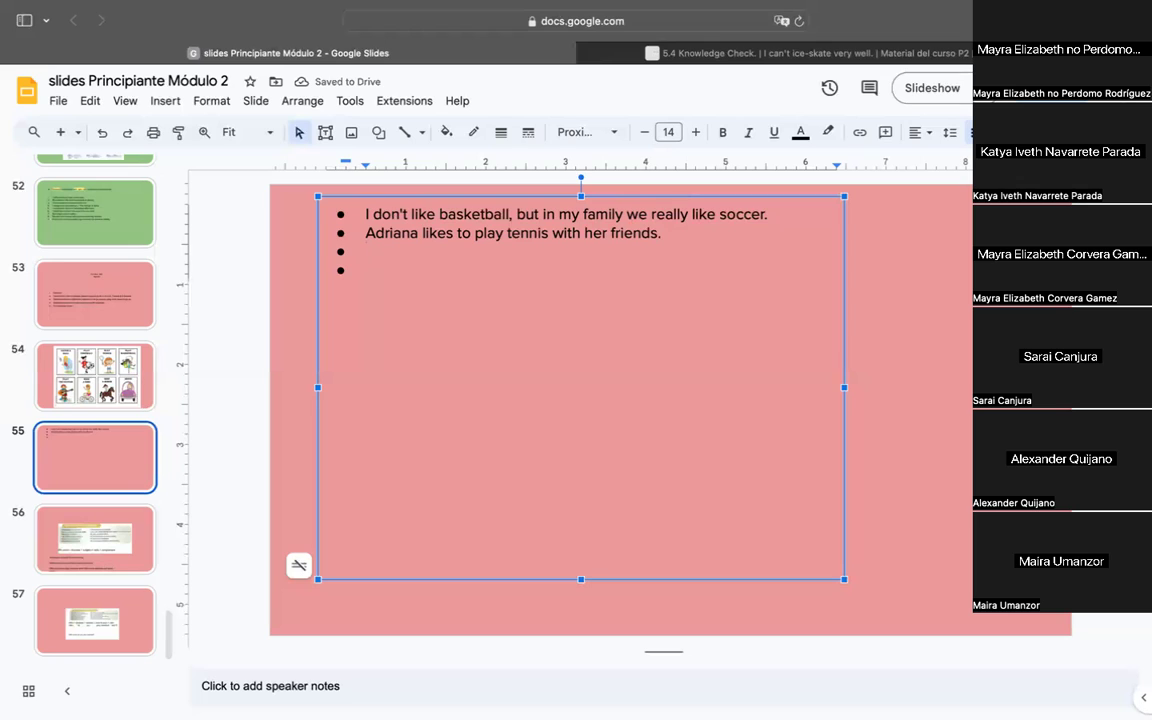
pyautogui.write('My ')
pyautogui.write('friend Melin')
pyautogui.press('BackSpace')
pyautogui.press('BackSpace')
pyautogui.press('BackSpace')
pyautogui.write('rlin does not lije')
pyautogui.press('BackSpace')
pyautogui.press('BackSpace')
pyautogui.write('ke football.')
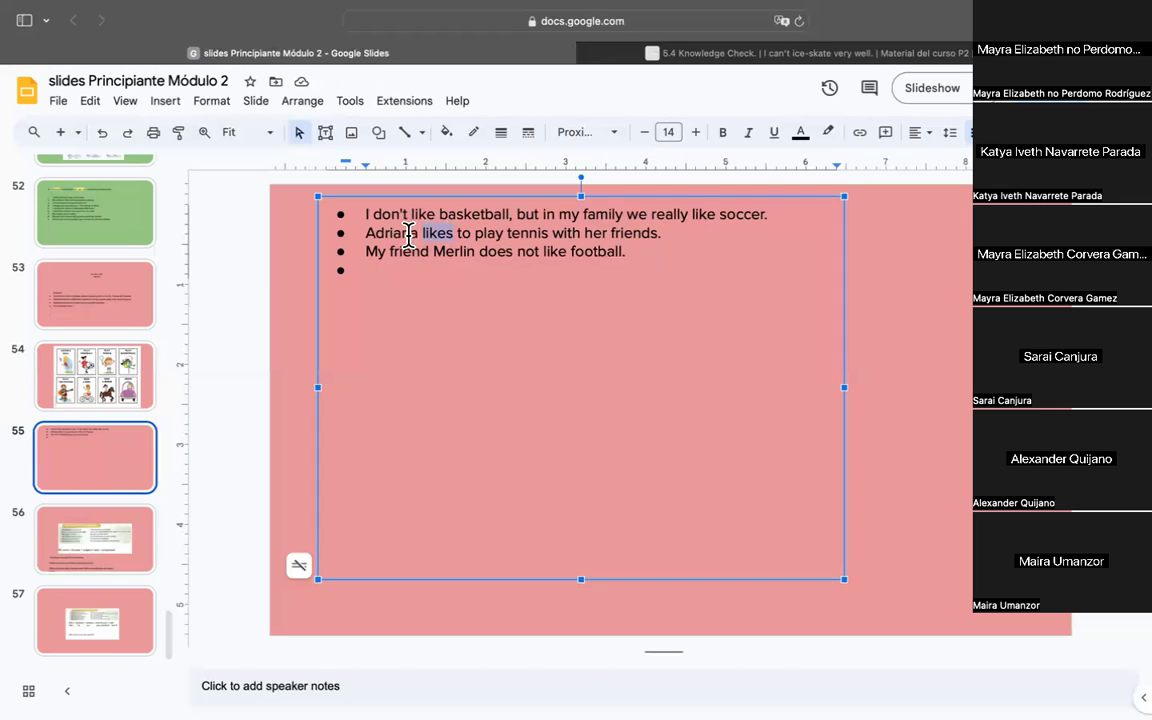
# Highlight 'likes', 'to' and 'does not' in the tennis and football sentences
pyautogui.click(462, 233)
pyautogui.doubleClick(462, 233)
pyautogui.doubleClick(445, 232)
pyautogui.click(470, 231)
pyautogui.moveTo(501, 253); pyautogui.dragTo(548, 255)
pyautogui.doubleClick(498, 255)
pyautogui.moveTo(498, 255); pyautogui.dragTo(530, 255)
pyautogui.moveTo(530, 255); pyautogui.dragTo(541, 255)
pyautogui.moveTo(626, 254); pyautogui.dragTo(640, 254)
# Type 'My cousin love playing soccer.' on the empty fourth bullet
pyautogui.click(396, 270)
pyautogui.click(396, 270)
pyautogui.write('My cousin love playing soccer.')
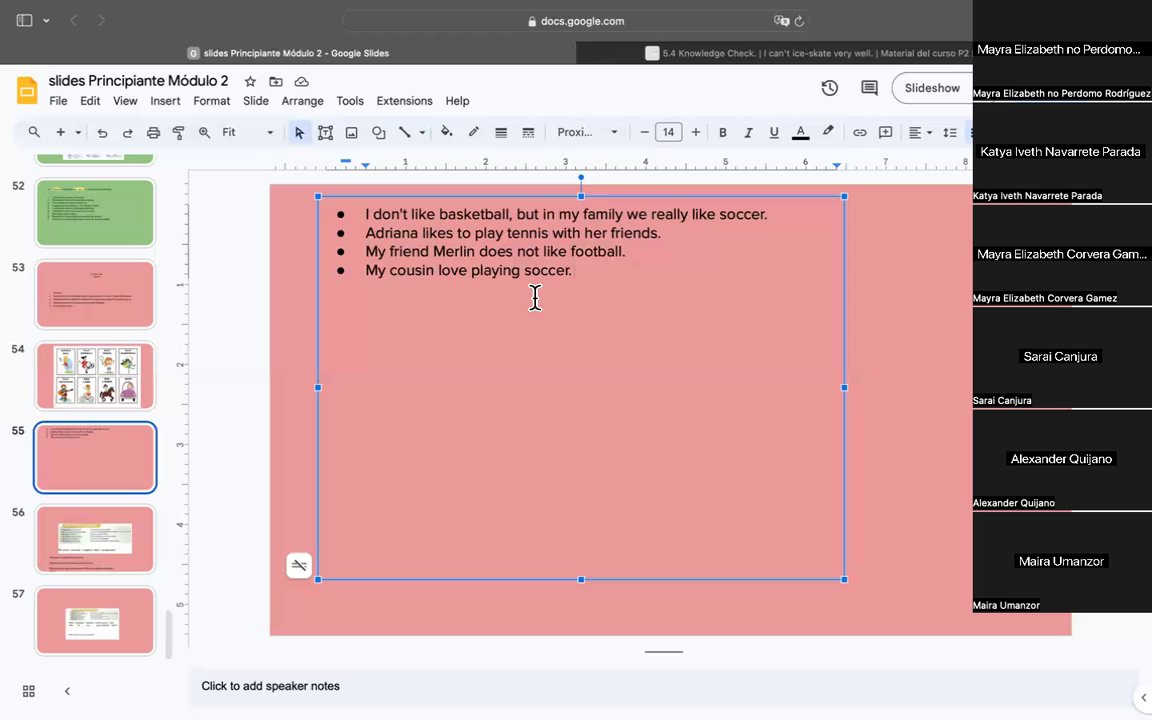
# Add a fifth bullet reading 'I cant play ping pong.' below the cousin sentence
pyautogui.click(468, 270)
pyautogui.click(579, 271)
pyautogui.press('Return')
pyautogui.write('I cant ')
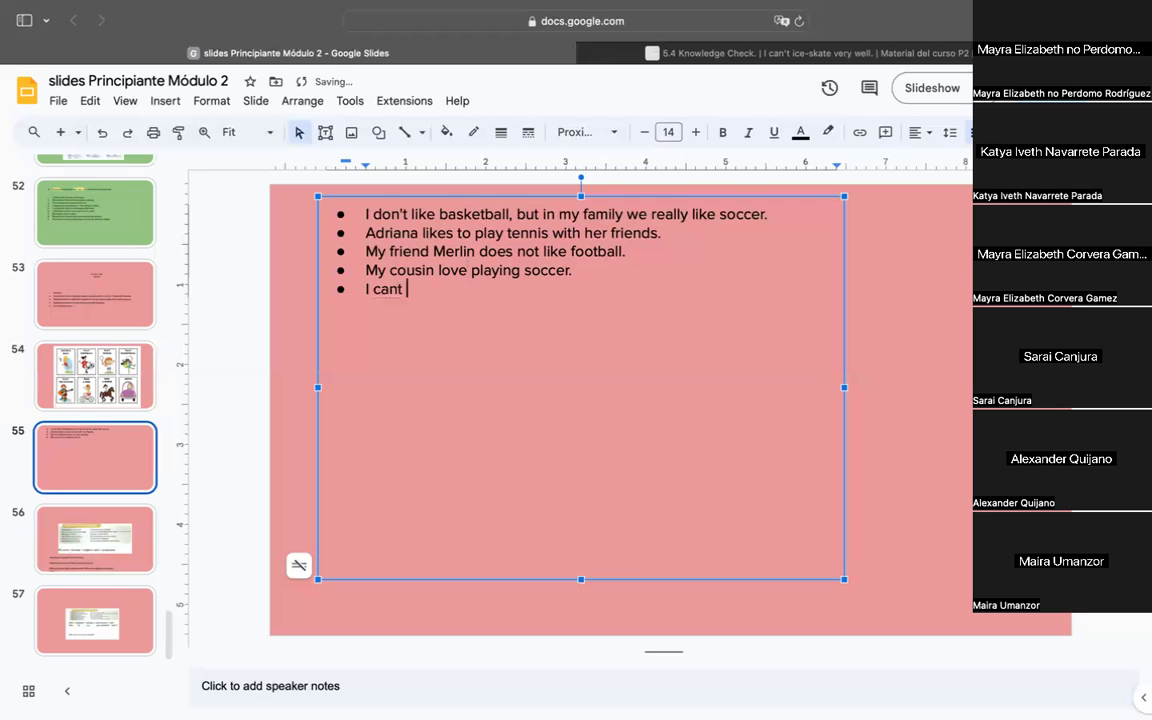
pyautogui.write('play ping po')
pyautogui.press('BackSpace')
pyautogui.write('pong.')
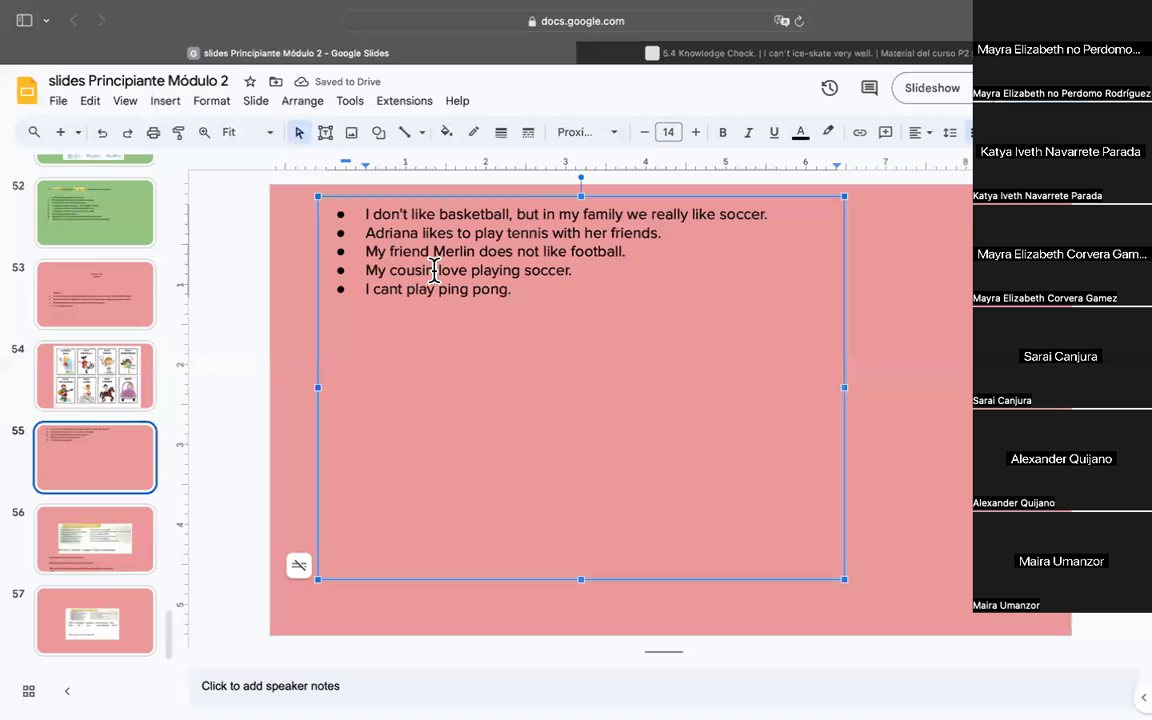
# Revise the fourth bullet's verb phrase so it reads 'My cousin love playing soccer.'
pyautogui.click(436, 270)
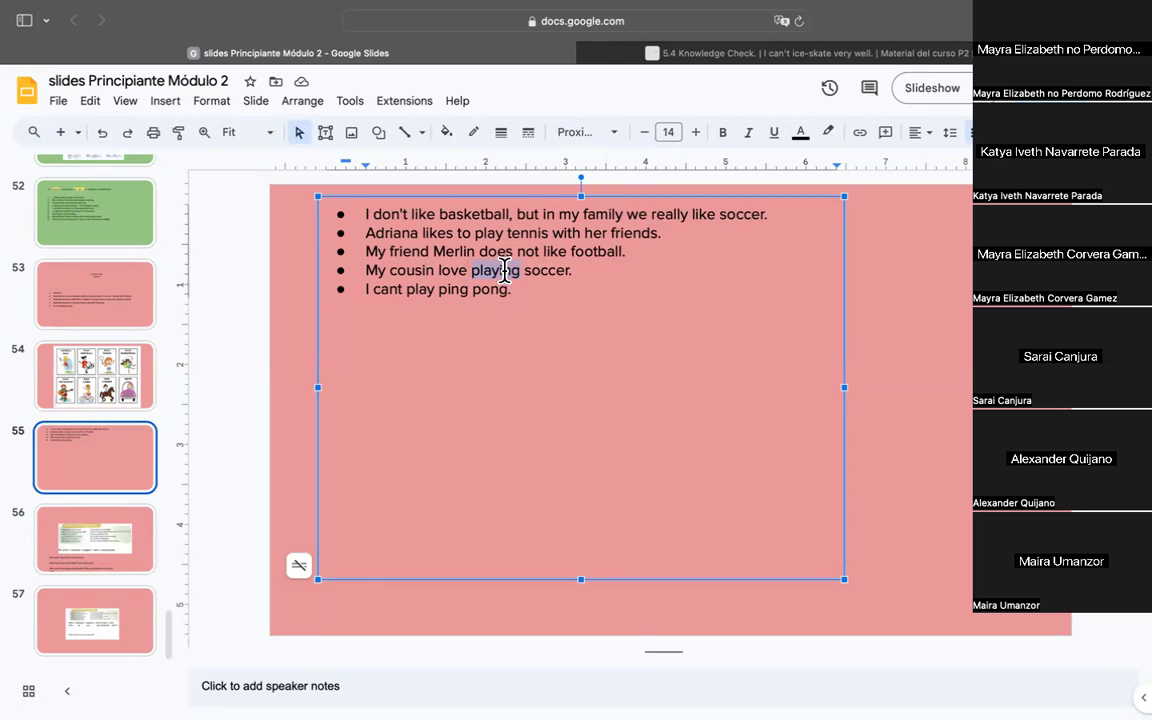
pyautogui.click(470, 262)
pyautogui.write('to')
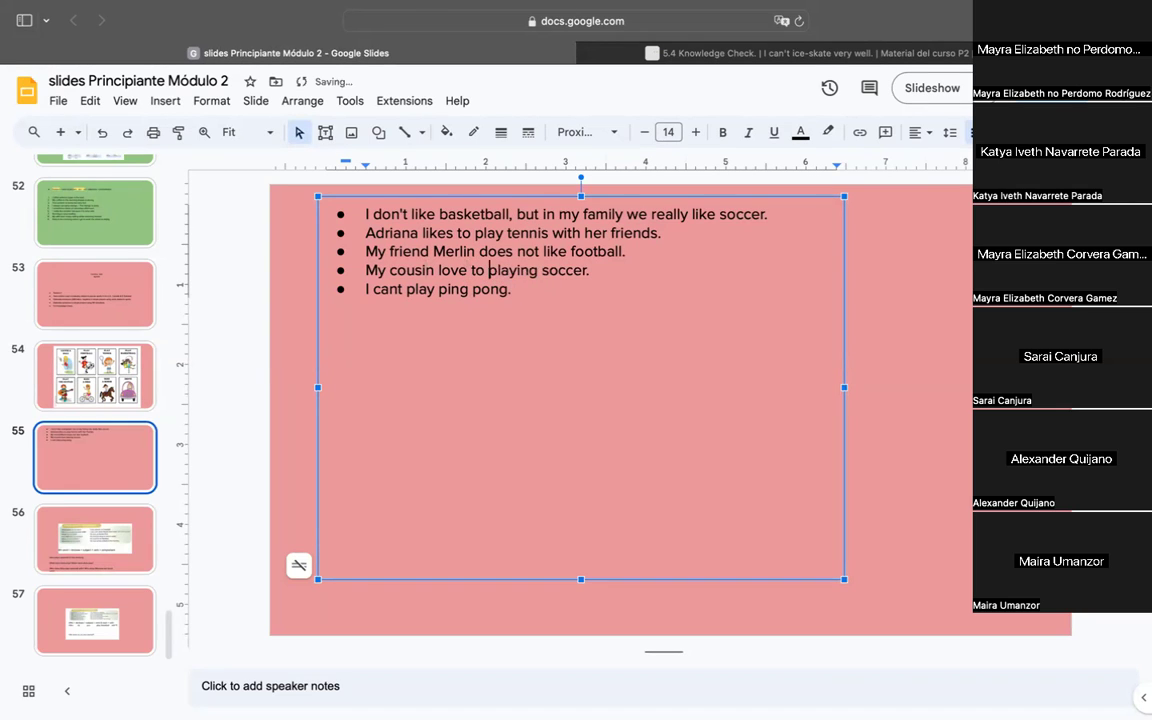
pyautogui.click(475, 270)
pyautogui.write('s')
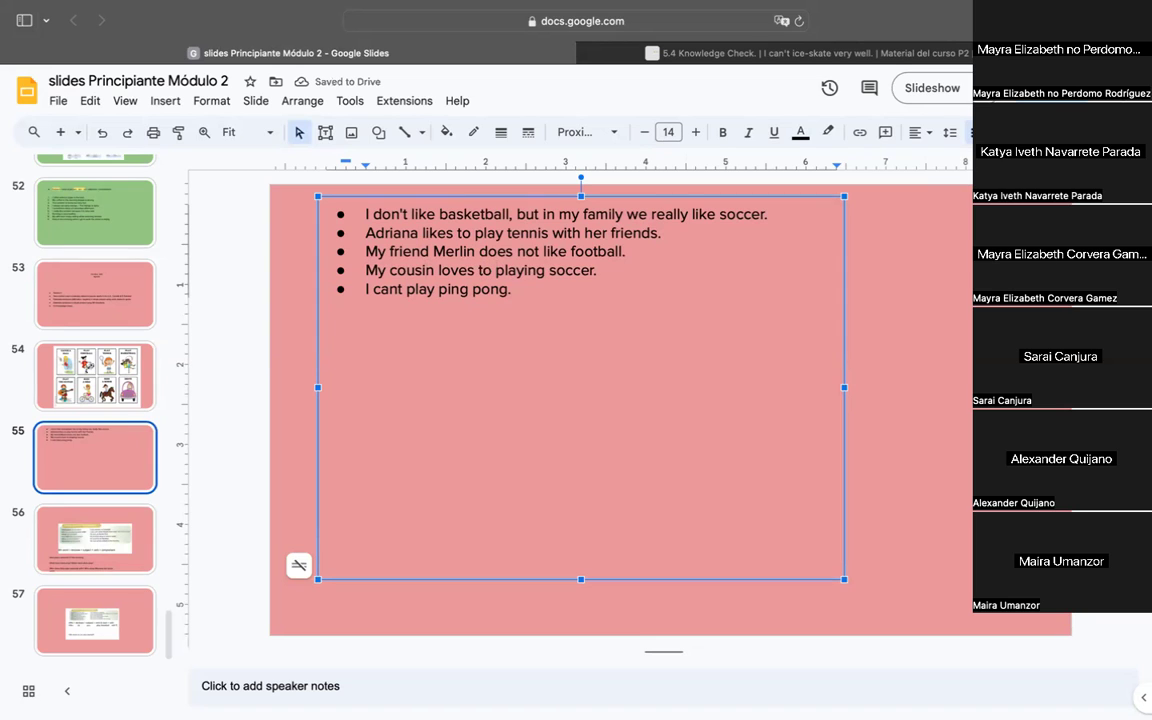
pyautogui.press('BackSpace')
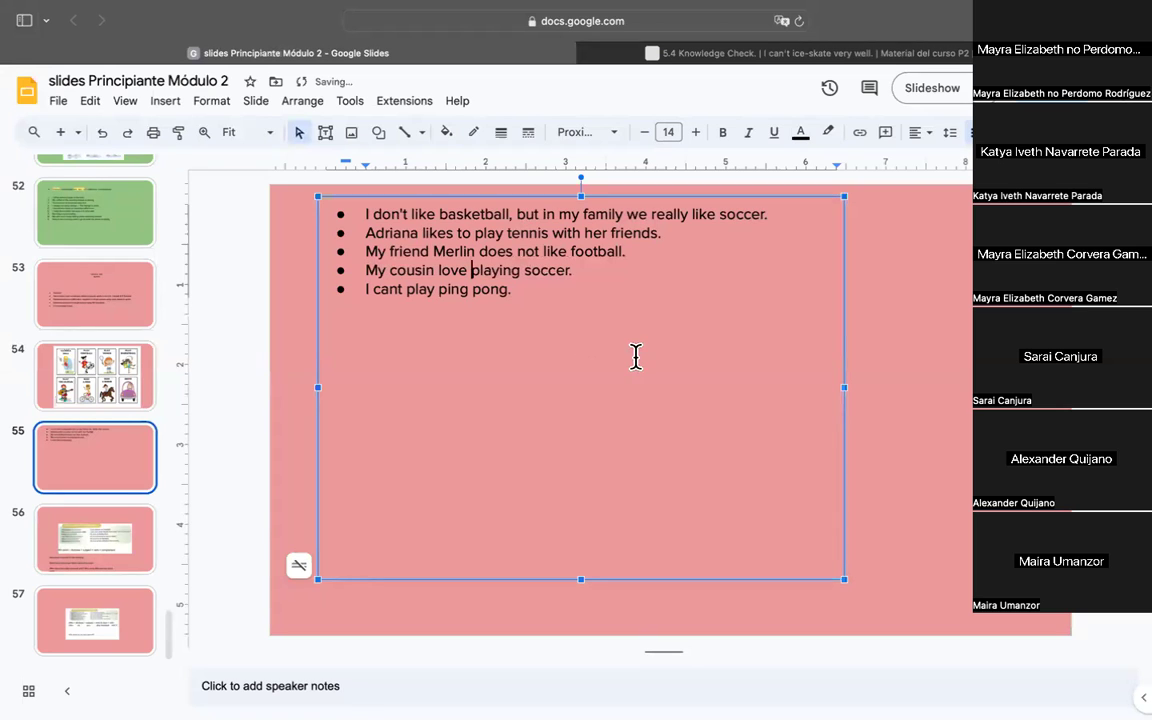
pyautogui.click(550, 290)
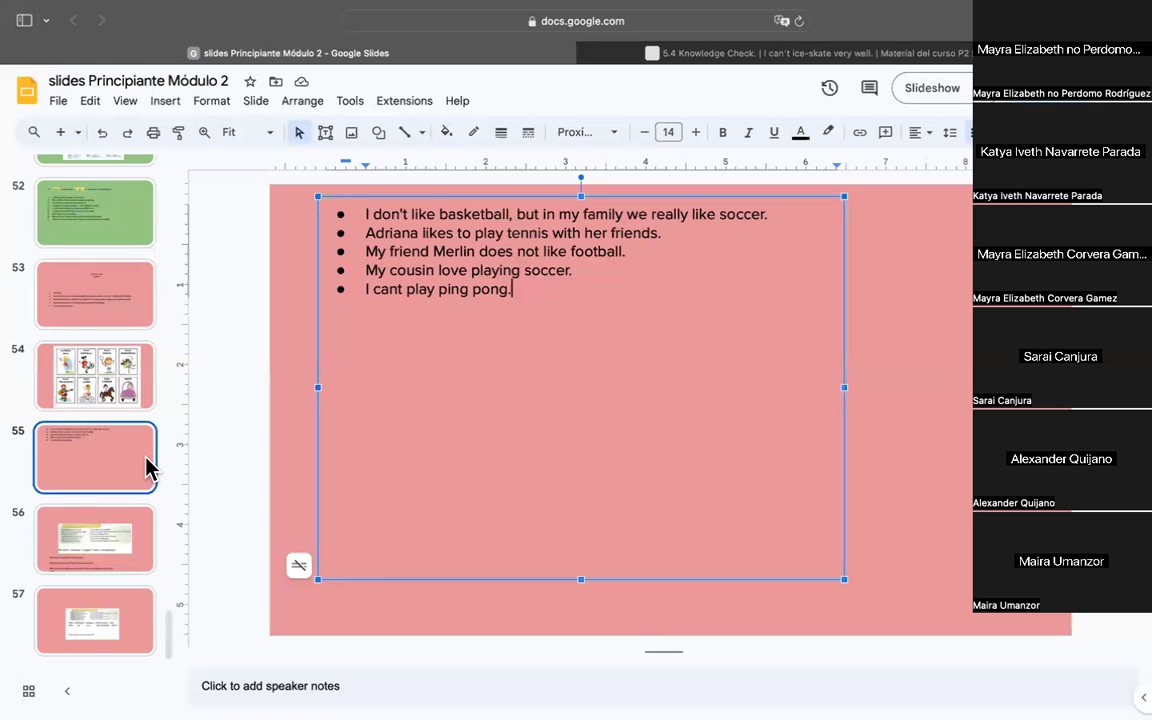
# Delete the example questions text box on the Wh-questions slide, then delete the preceding bullet-list slide
pyautogui.click(110, 530)
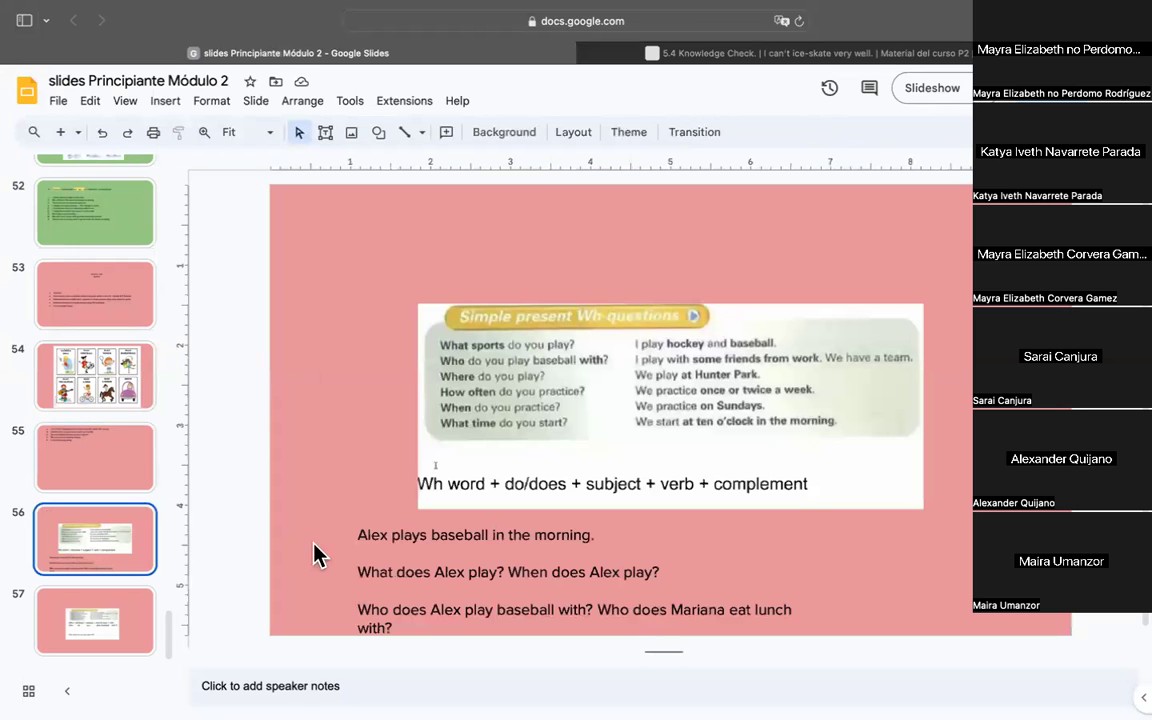
pyautogui.click(357, 555)
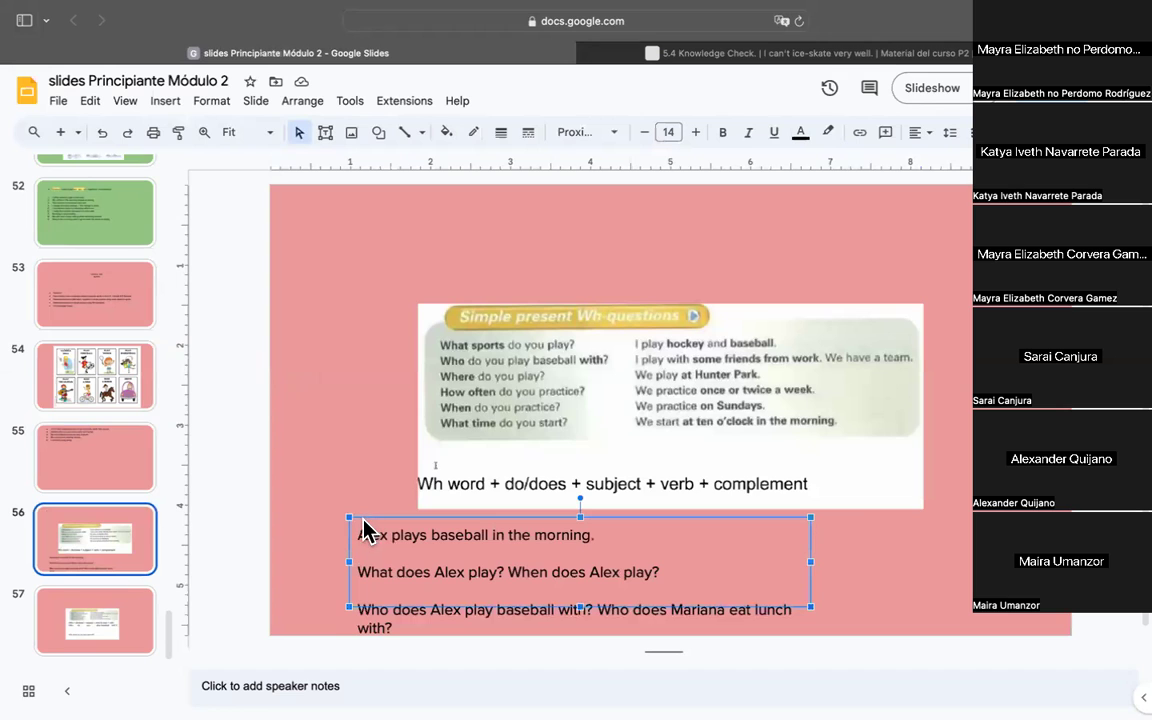
pyautogui.press('Delete')
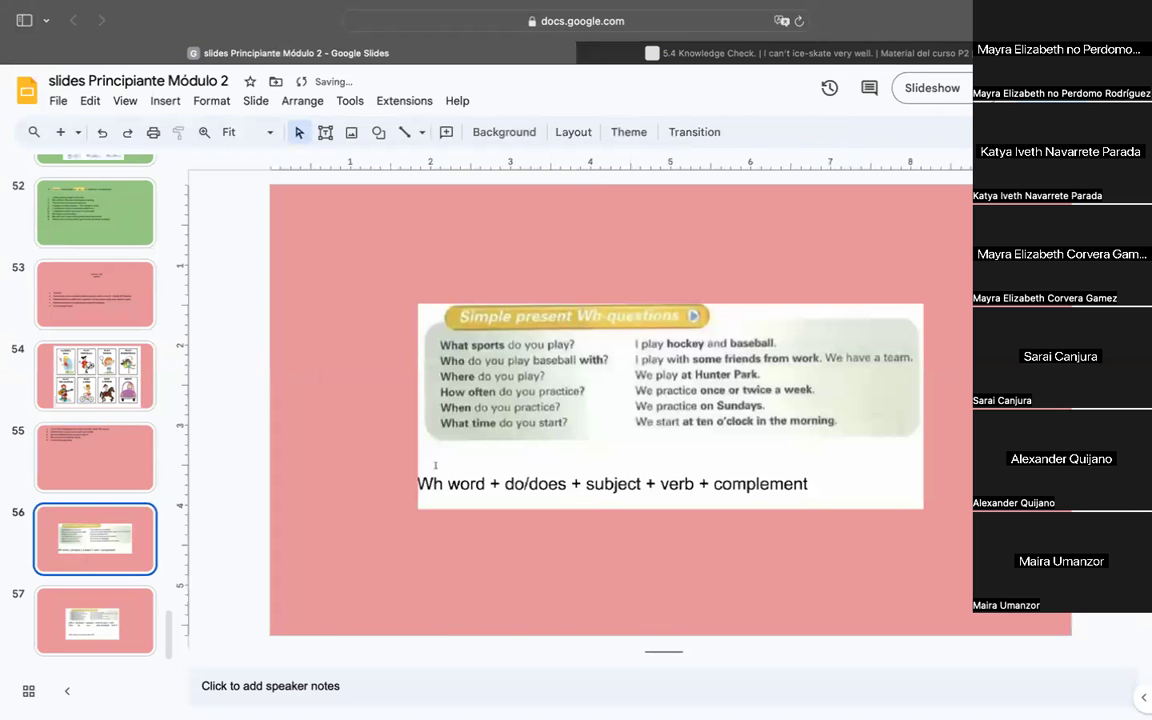
pyautogui.click(133, 466)
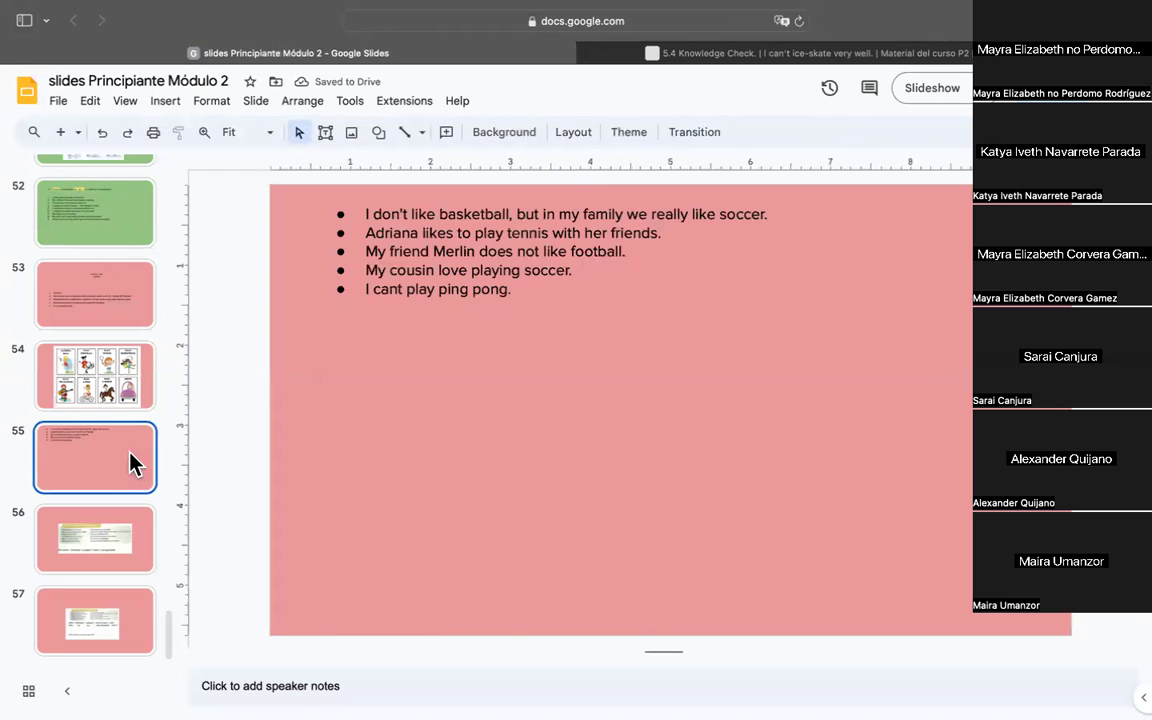
pyautogui.press('Delete')
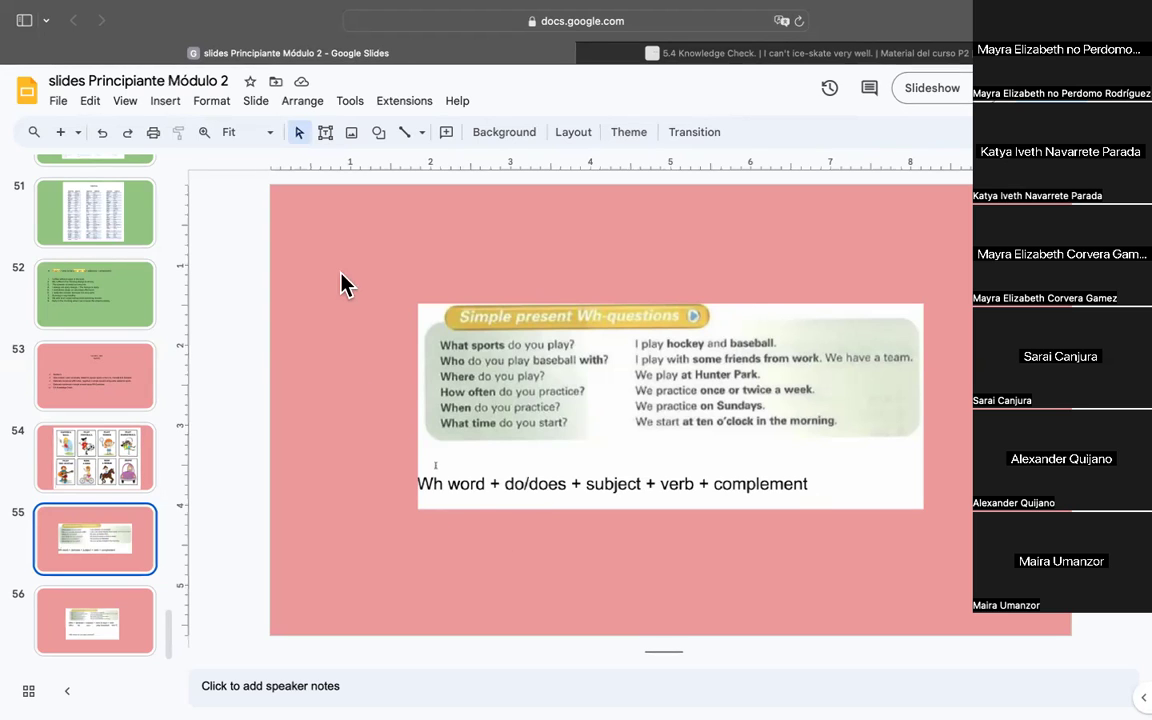
# Draw a text box under the Wh-questions image reading 'When - Who - What' and begin a second line
pyautogui.click(326, 134)
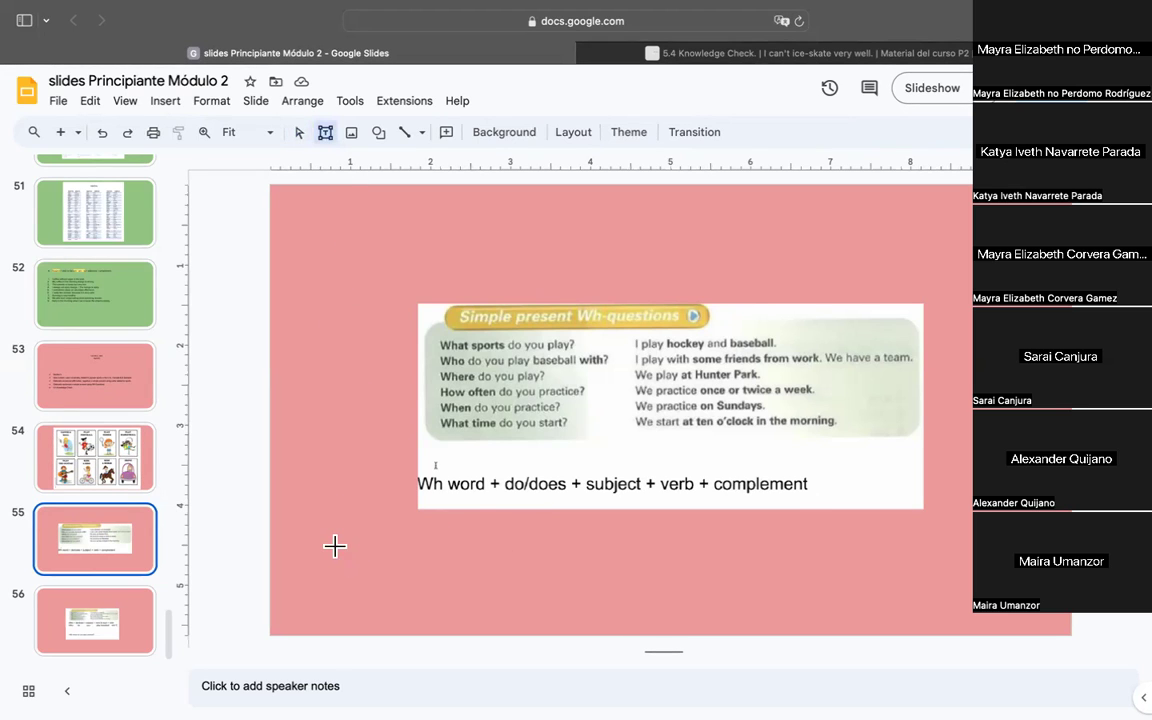
pyautogui.moveTo(336, 523); pyautogui.dragTo(764, 600)
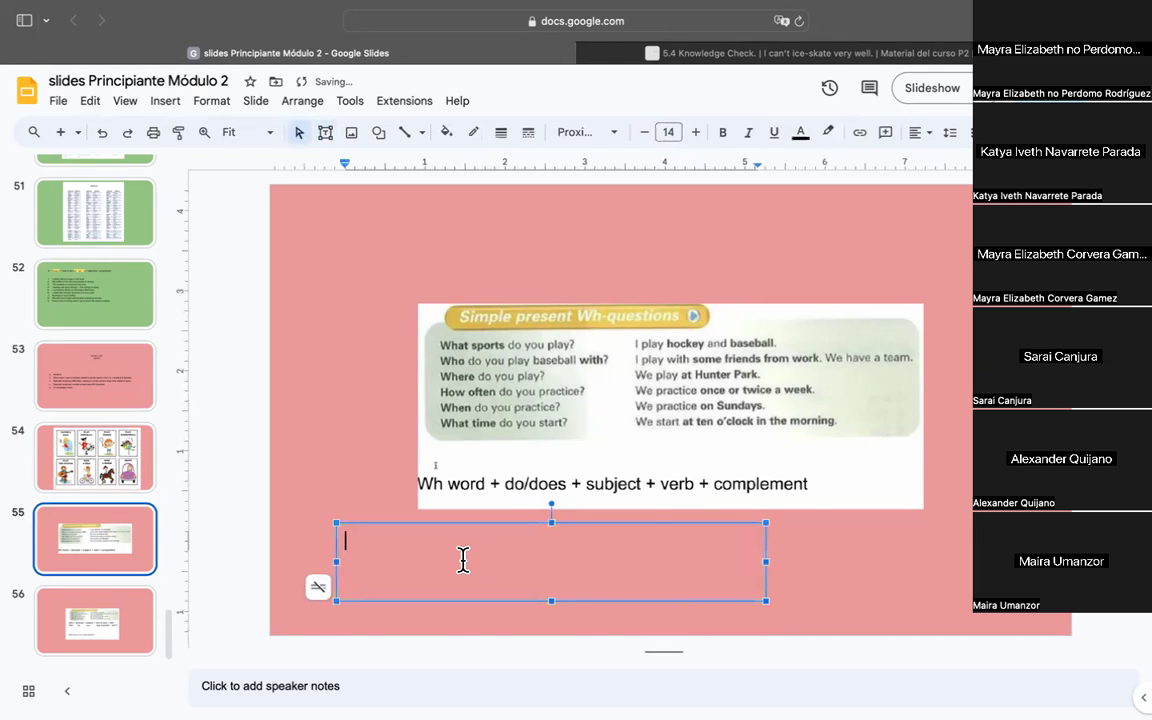
pyautogui.write('When -')
pyautogui.write('w')
pyautogui.press('BackSpace')
pyautogui.write('Who')
pyautogui.write(' - Waht')
pyautogui.press('BackSpace')
pyautogui.press('BackSpace')
pyautogui.press('BackSpace')
pyautogui.write('aht')
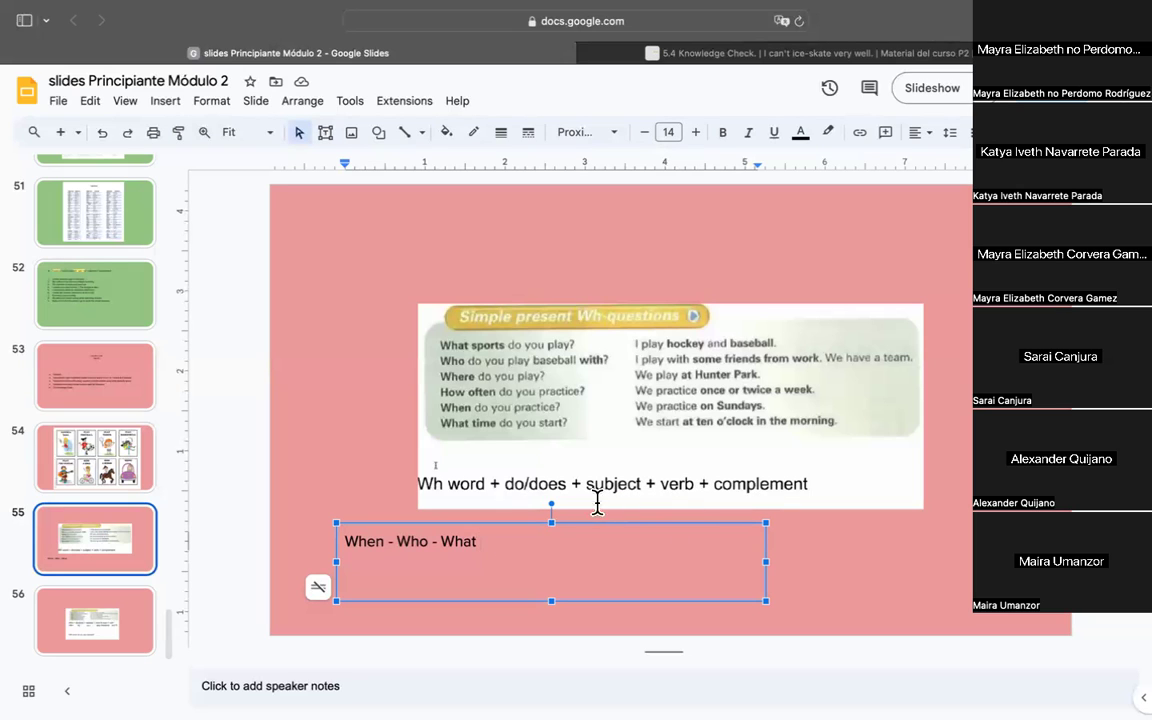
pyautogui.press('Return')
pyautogui.write('My')
pyautogui.press('BackSpace')
pyautogui.press('BackSpace')
pyautogui.press('BackSpace')
# Type 'Adriana likes to play tennis with her friends.' on the second line and start a new line
pyautogui.write('Adriana')
pyautogui.write('likes to play tennis with her friends.')
pyautogui.press('BackSpace')
pyautogui.press('Return')
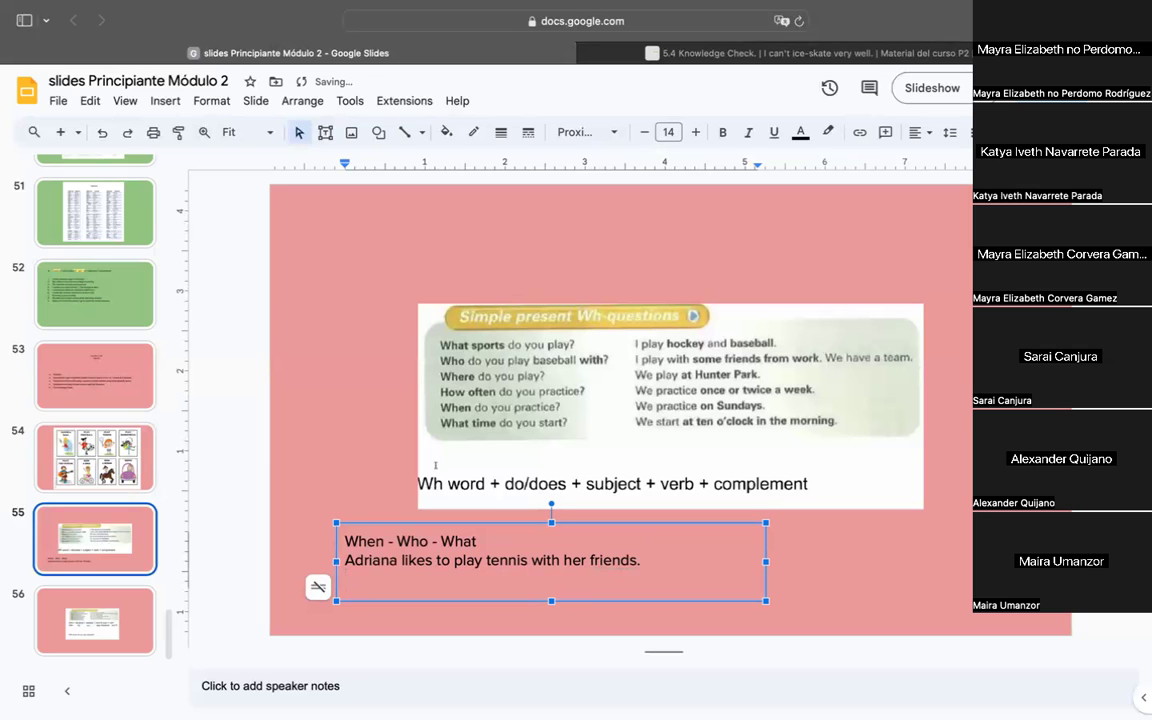
# Highlight 'Adriana likes to play tennis with her friends.' in yellow and start a new line below it
pyautogui.moveTo(656, 563); pyautogui.dragTo(343, 560)
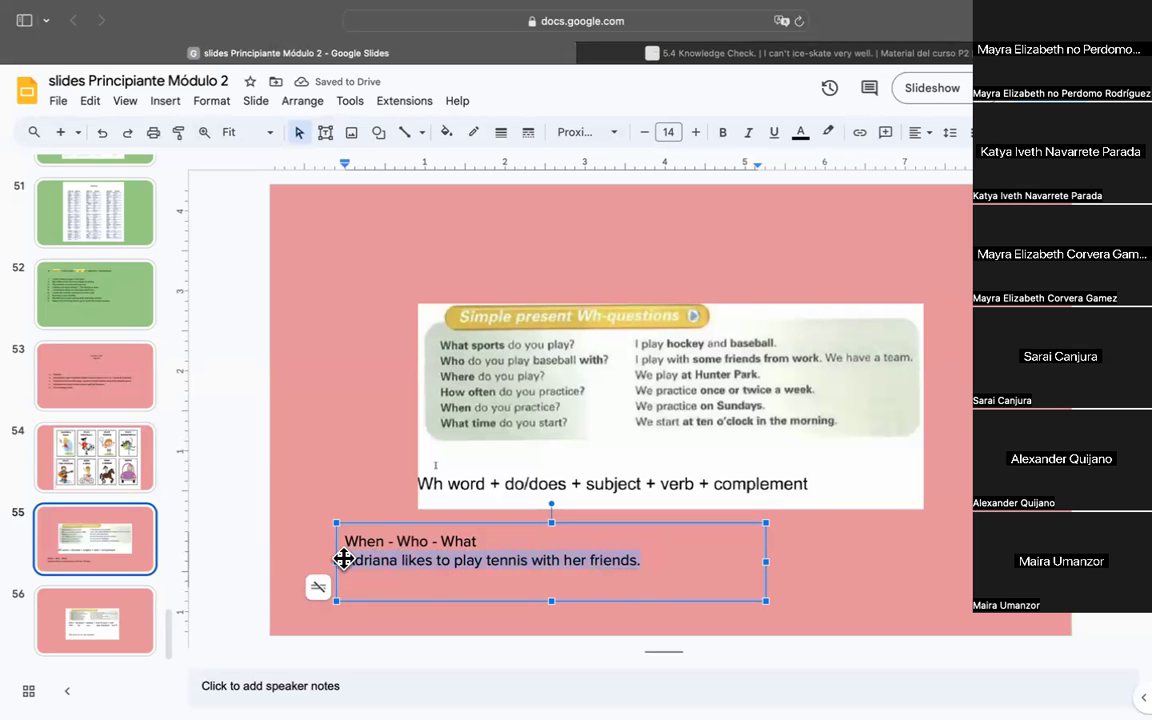
pyautogui.click(826, 136)
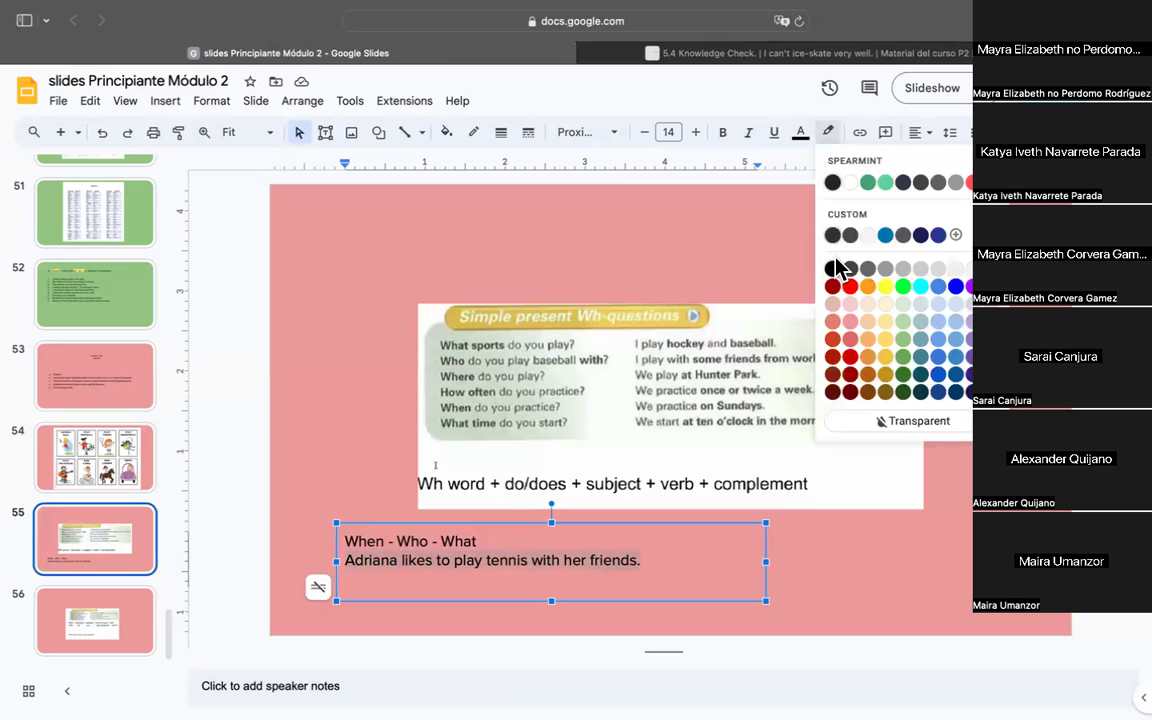
pyautogui.click(884, 288)
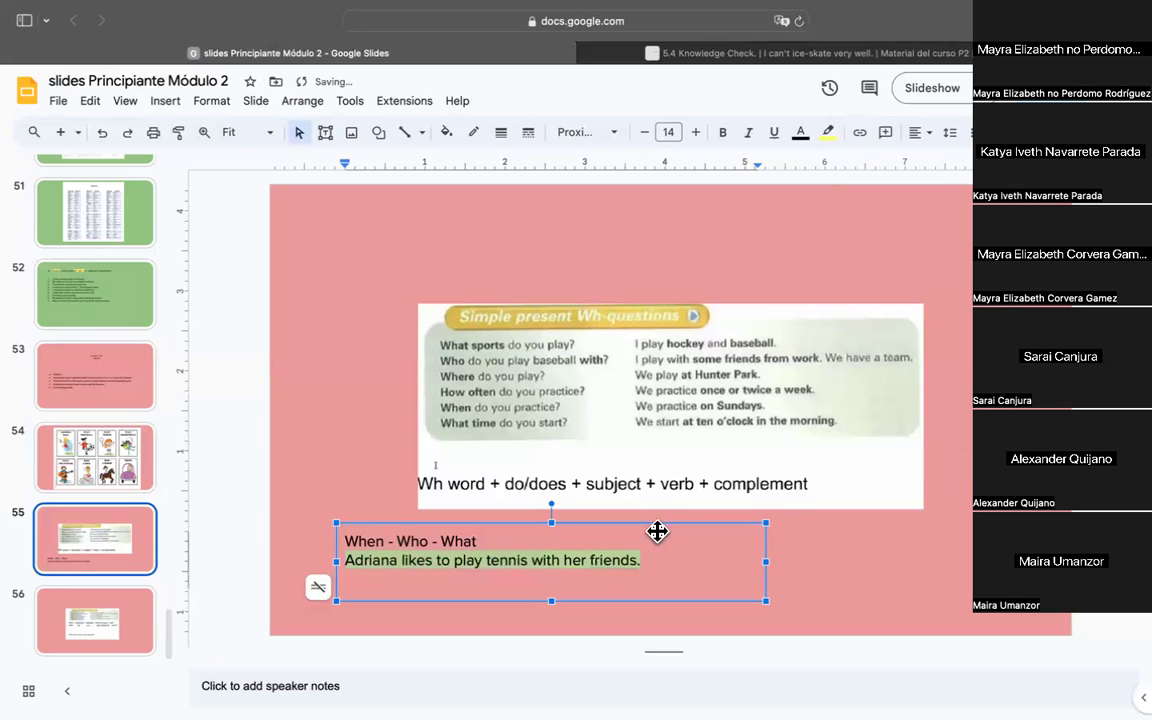
pyautogui.press('Return')
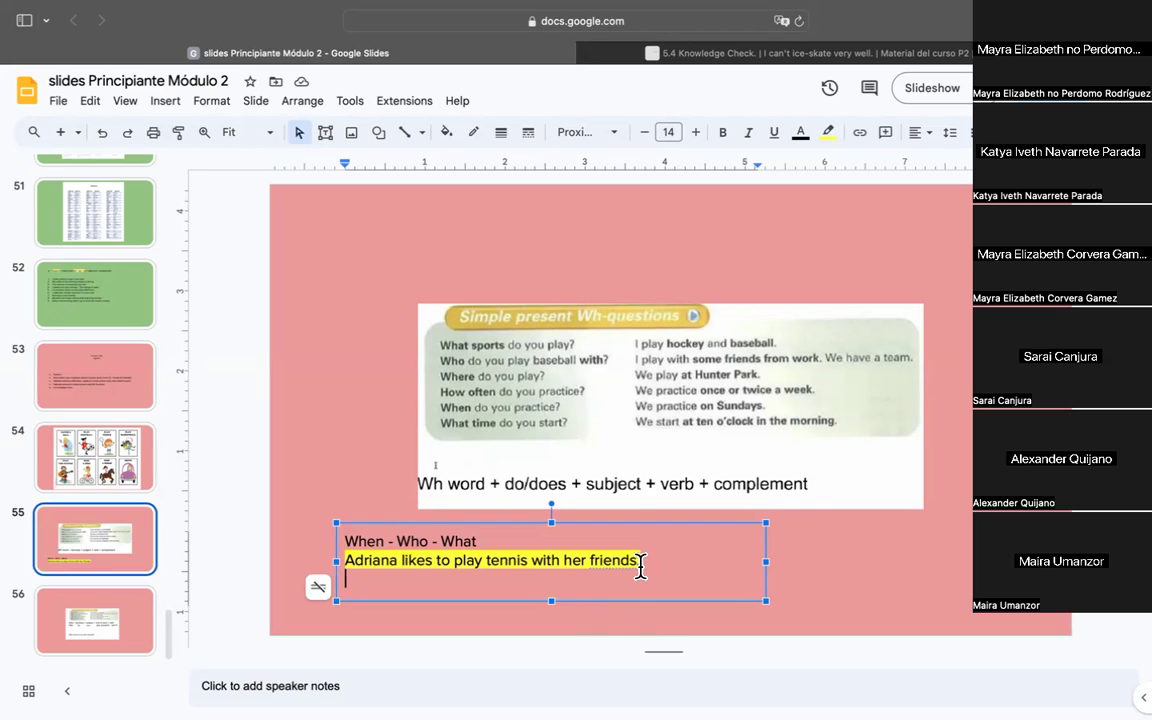
# Type the question 'What does Adriana play with her friends?' on the new line, then start another line
pyautogui.press('Return')
pyautogui.write('wh')
pyautogui.press('BackSpace')
pyautogui.press('BackSpace')
pyautogui.write('W')
pyautogui.write('hat')
pyautogui.write('does')
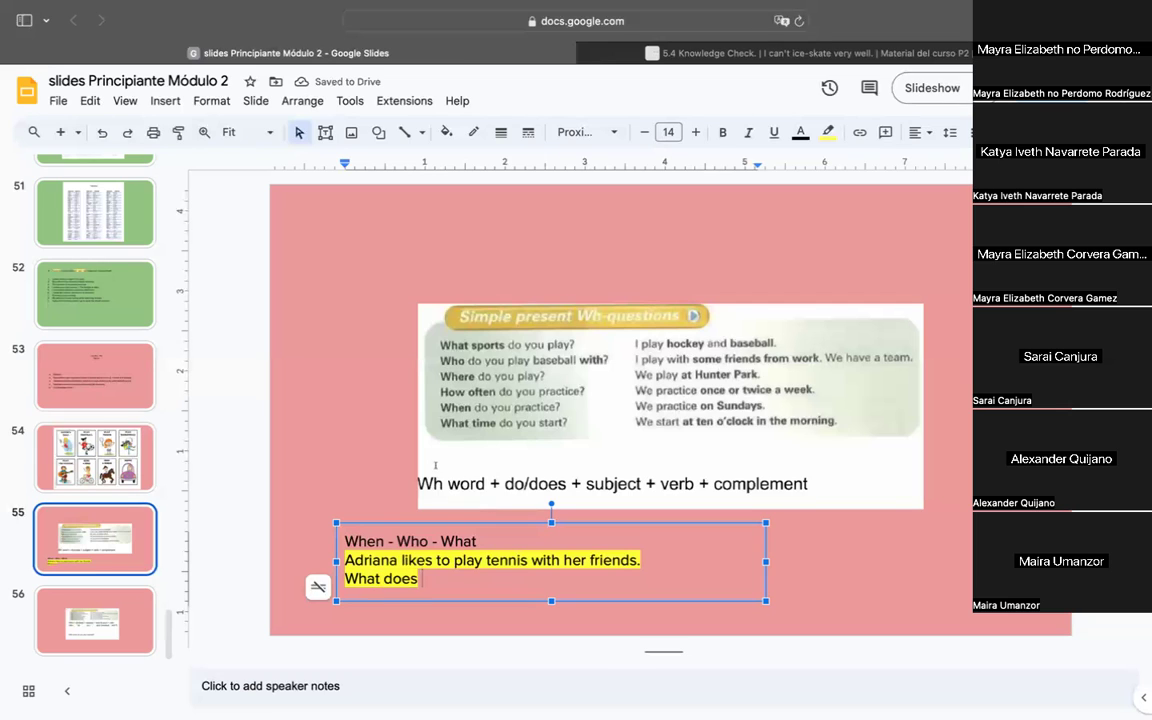
pyautogui.write(' Adriana')
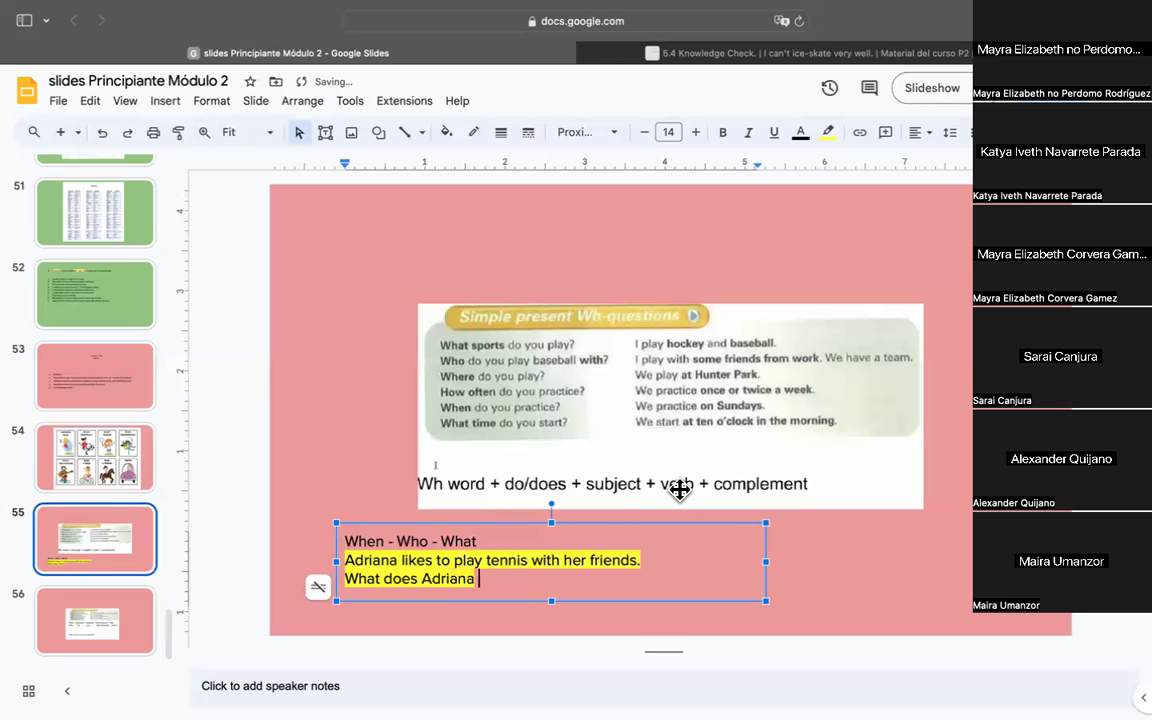
pyautogui.write(' play')
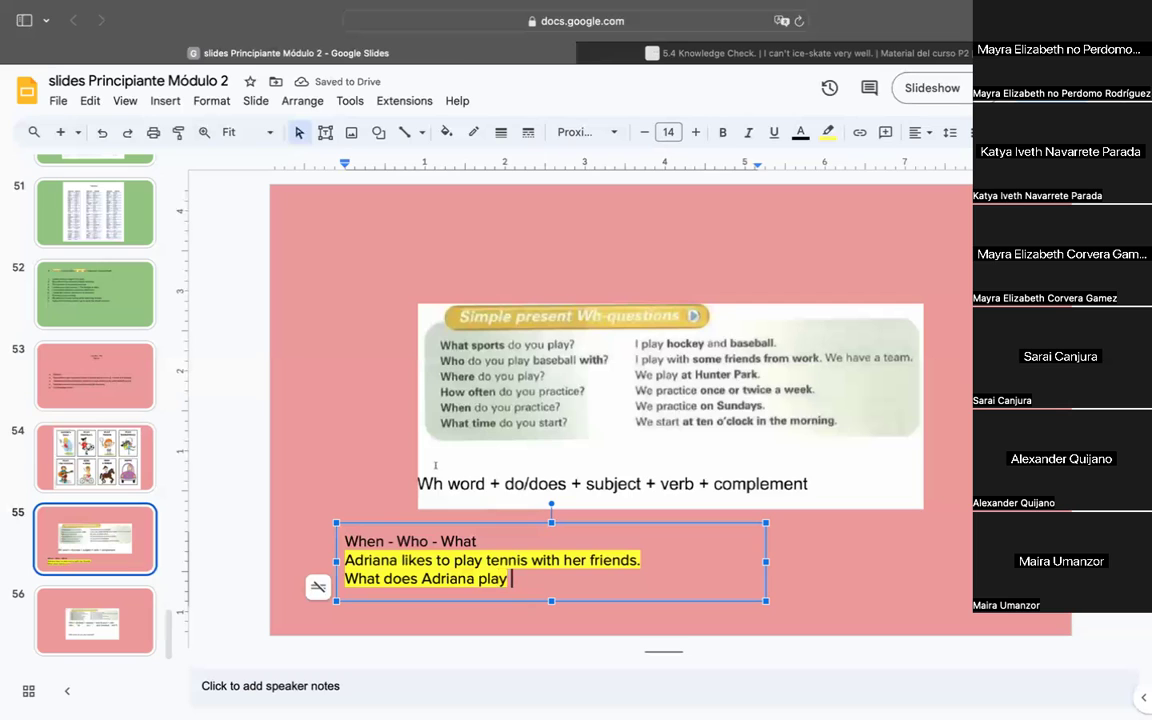
pyautogui.write(' with')
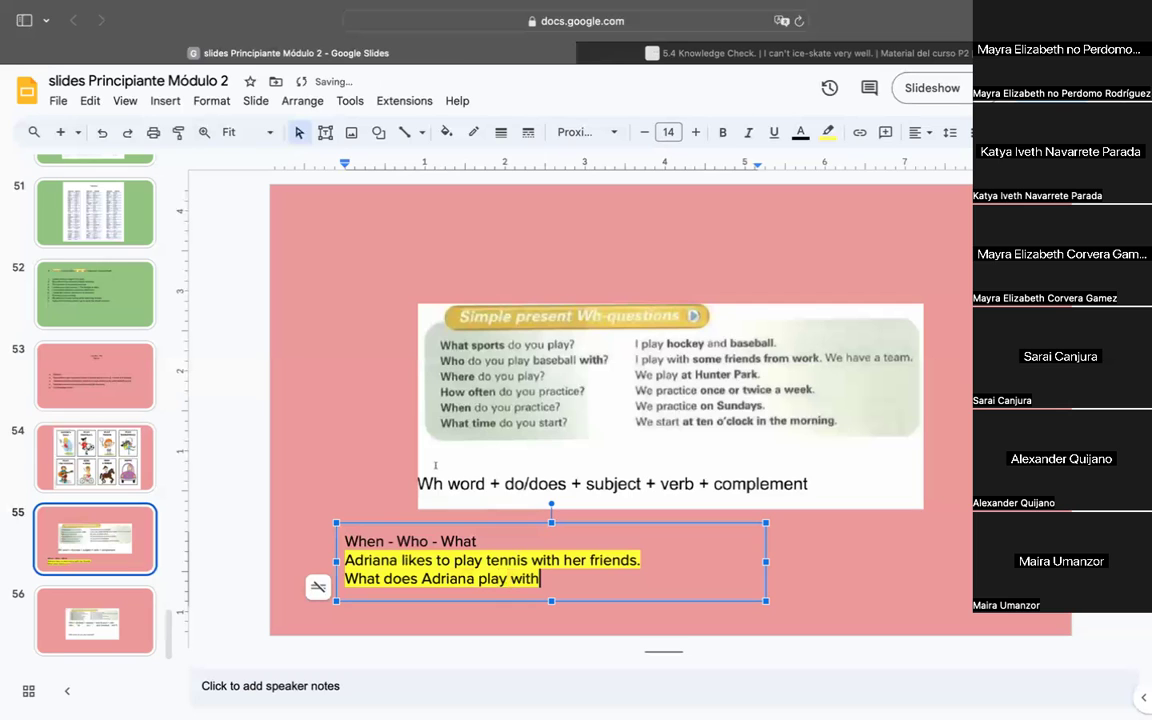
pyautogui.write(' her friends?')
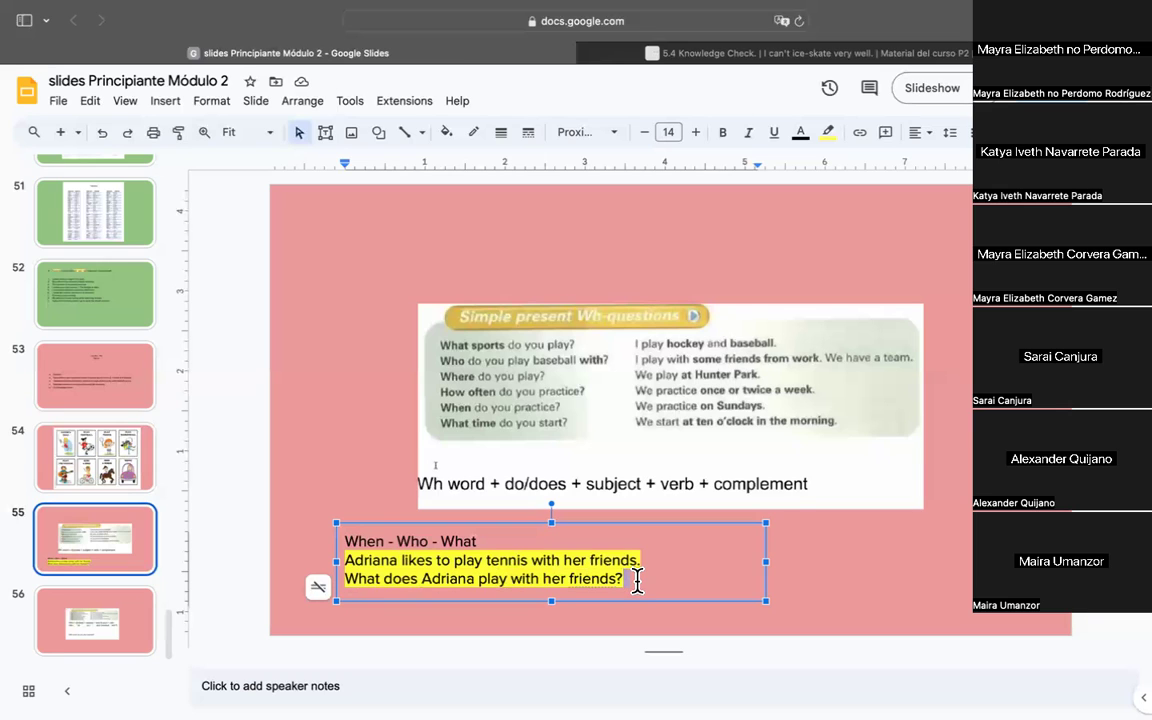
pyautogui.press('Return')
# Change the Adriana sentence to end 'with her friends every Sunday.' and start a new line below the question
pyautogui.click(638, 561)
pyautogui.press('BackSpace')
pyautogui.write('every s')
pyautogui.press('BackSpace')
pyautogui.press('BackSpace')
pyautogui.write('su')
pyautogui.press('BackSpace')
pyautogui.press('BackSpace')
pyautogui.write('Sunday')
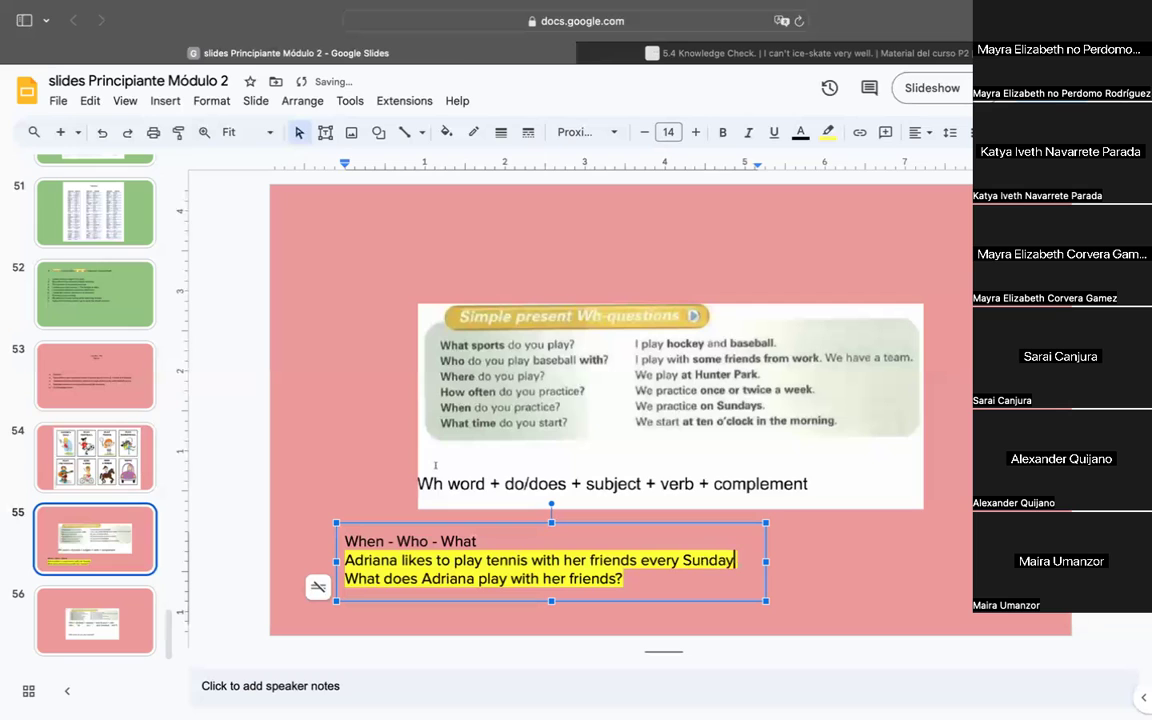
pyautogui.write('.')
pyautogui.press('Down')
pyautogui.press('Return')
# Type the question 'When does Adriana play with her friends?' and start a new line
pyautogui.write('When deo')
pyautogui.press('BackSpace')
pyautogui.press('BackSpace')
pyautogui.write('oes Adriana play with her frinds')
pyautogui.press('BackSpace')
pyautogui.press('BackSpace')
pyautogui.press('BackSpace')
pyautogui.write('ends?')
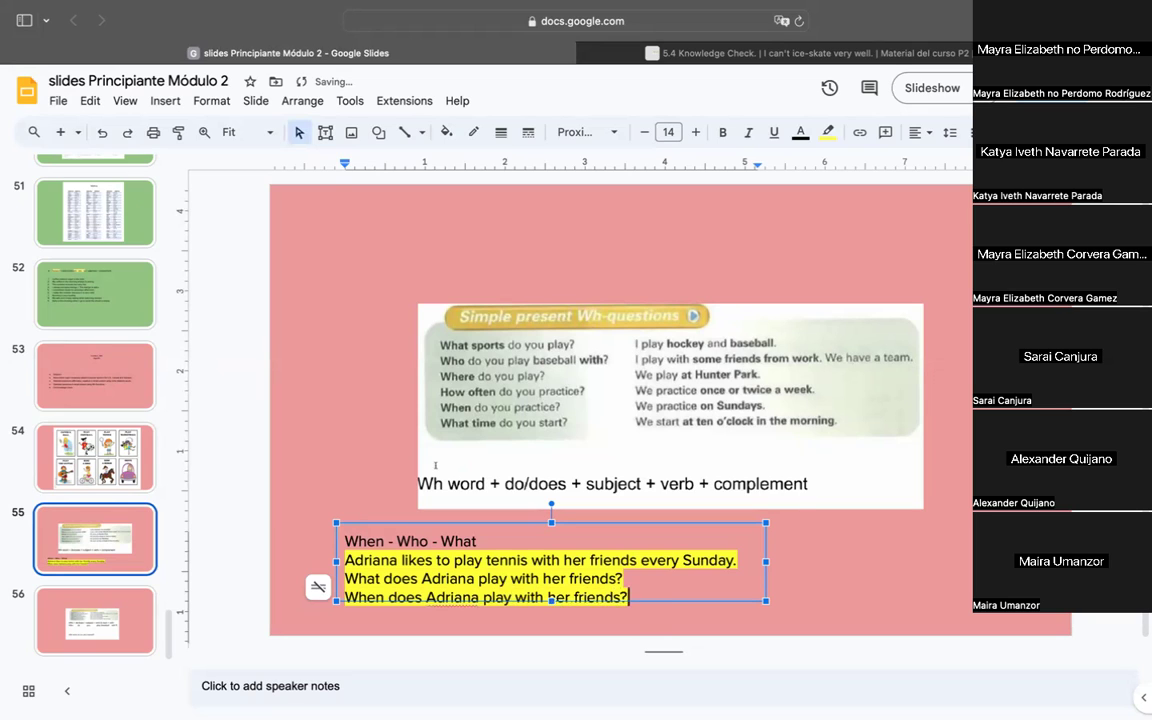
pyautogui.press('Return')
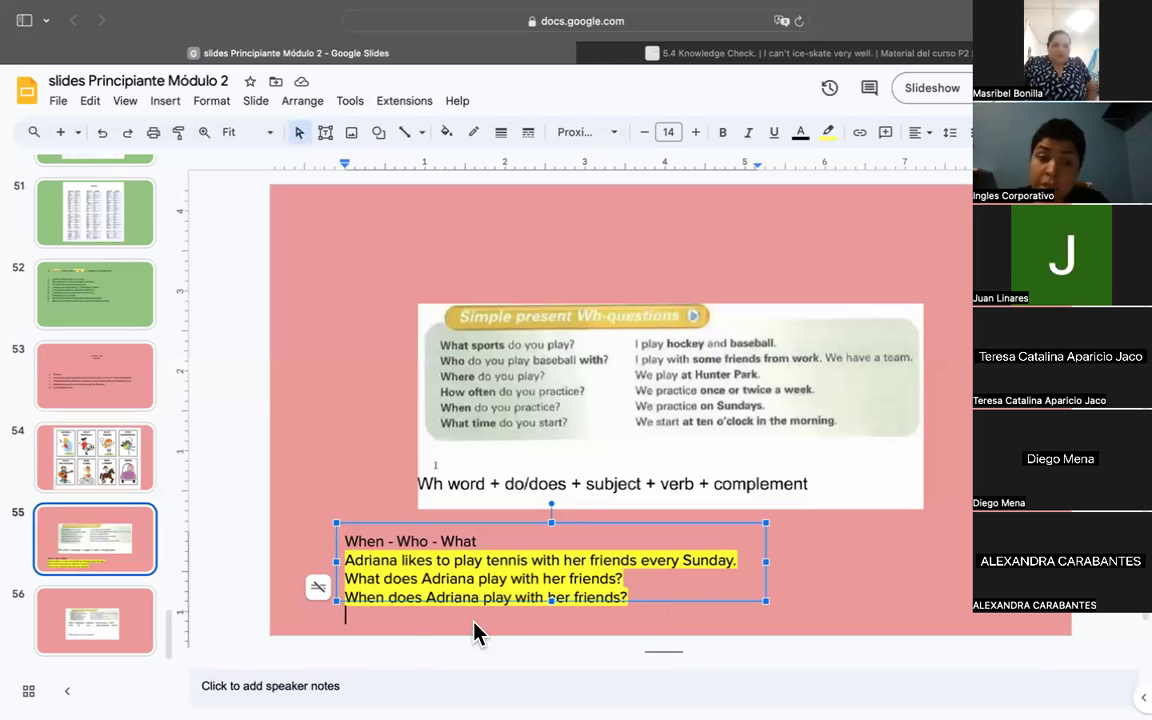
# Extend the header line after 'What' so it reads 'When - Who - What - How often - Where'
pyautogui.click(381, 579)
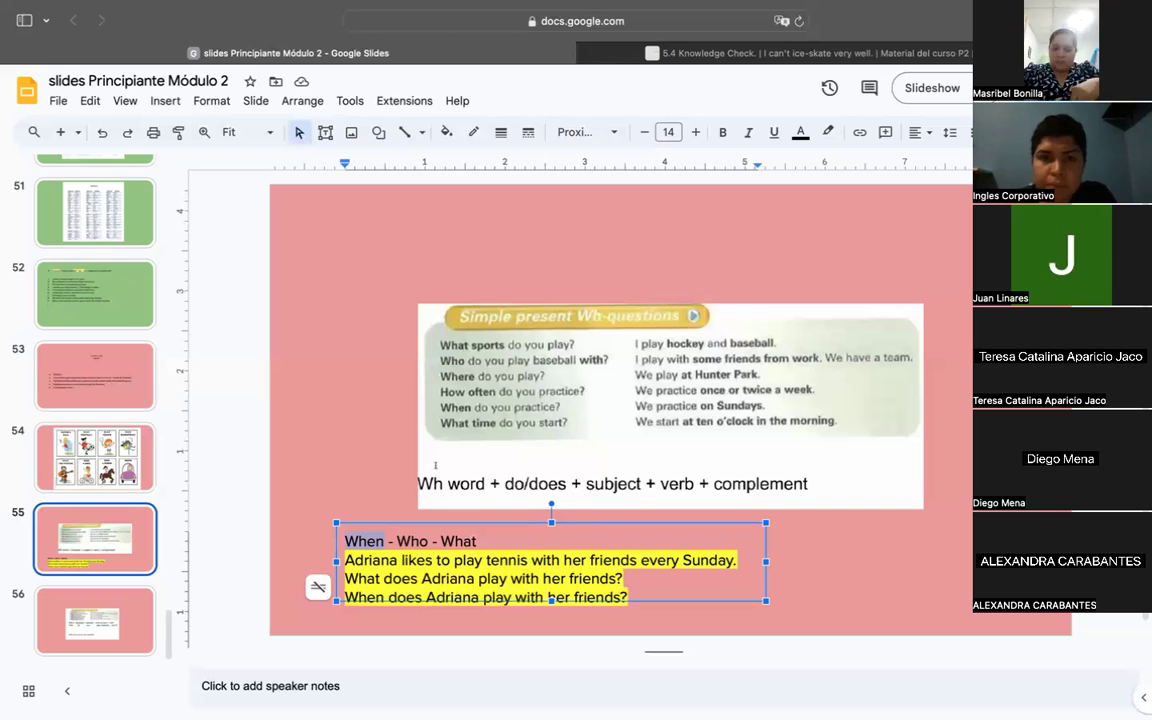
pyautogui.click(648, 597)
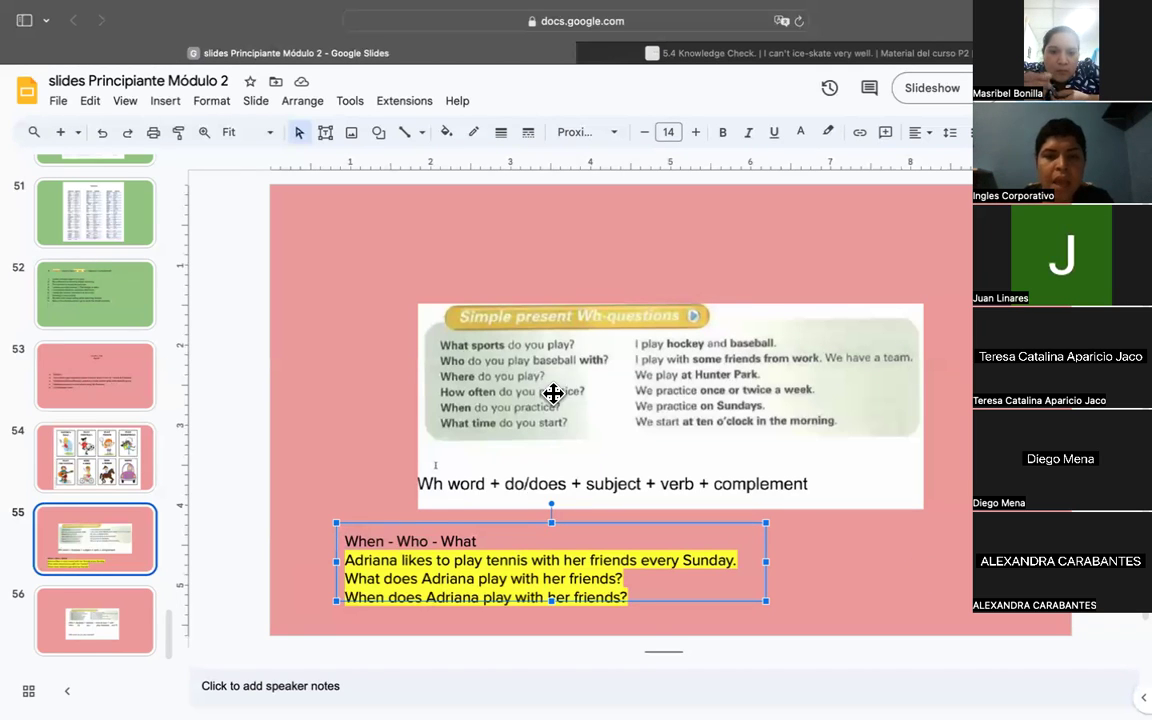
pyautogui.click(490, 541)
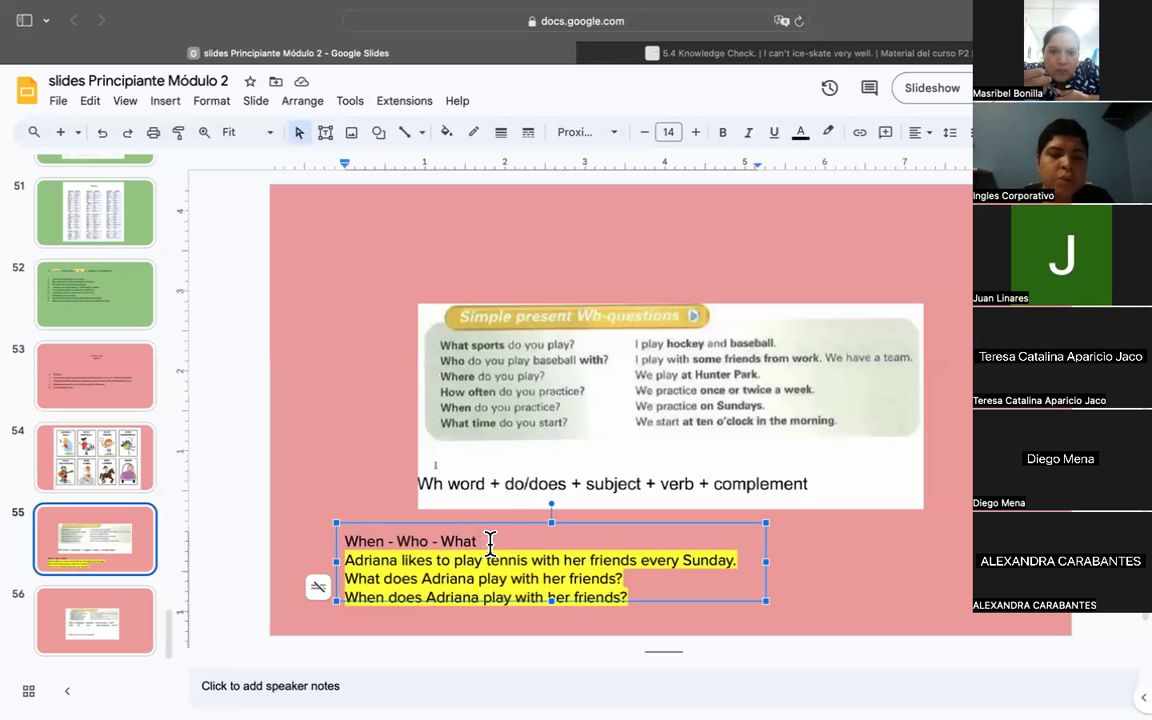
pyautogui.write('- ')
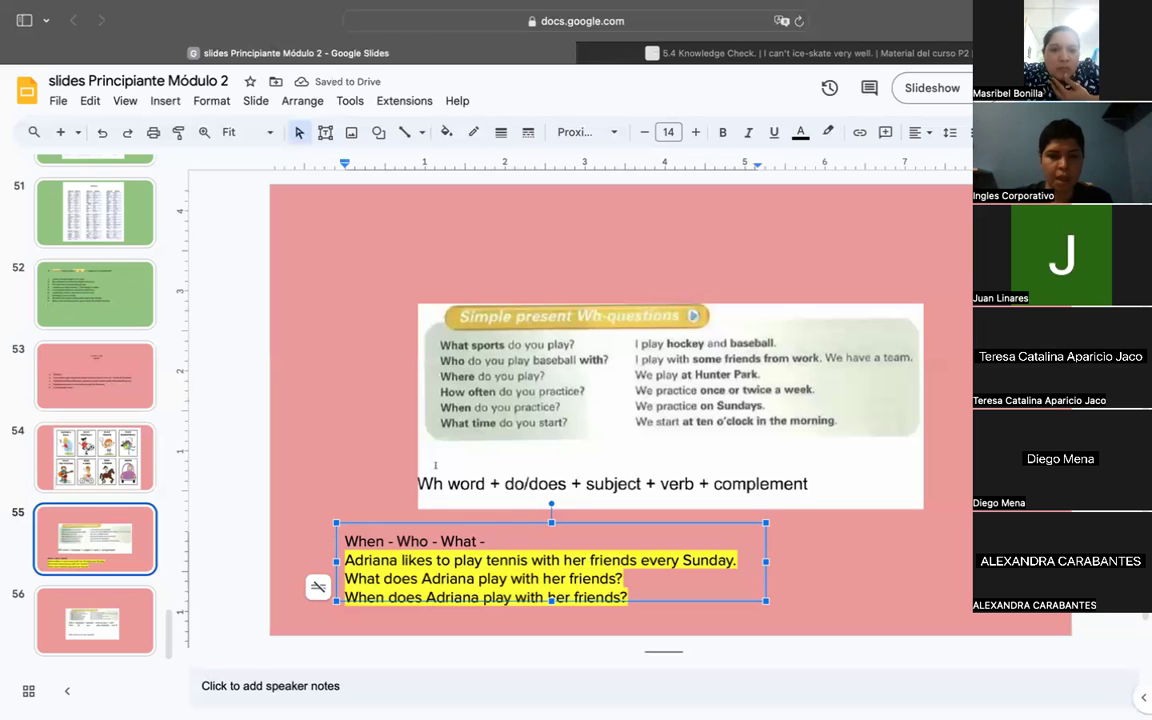
pyautogui.write('How often')
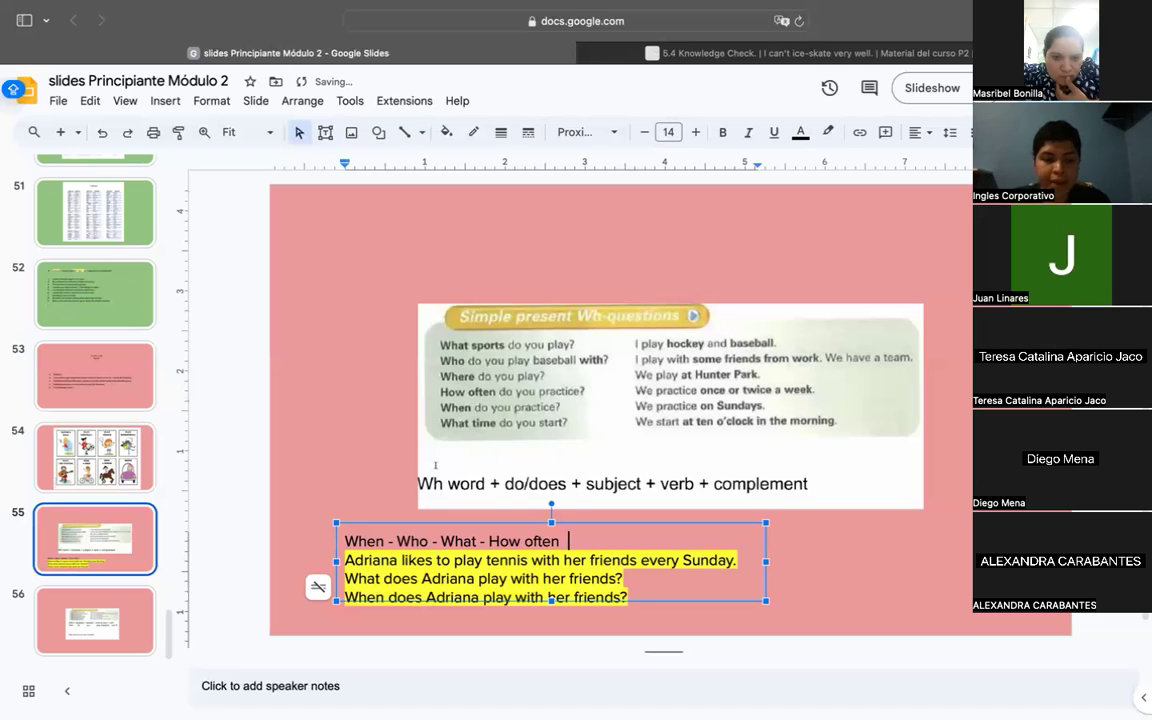
pyautogui.write('Where')
pyautogui.press('Left')
pyautogui.press('Left')
pyautogui.press('Left')
pyautogui.press('Left')
pyautogui.press('Left')
pyautogui.write('-')
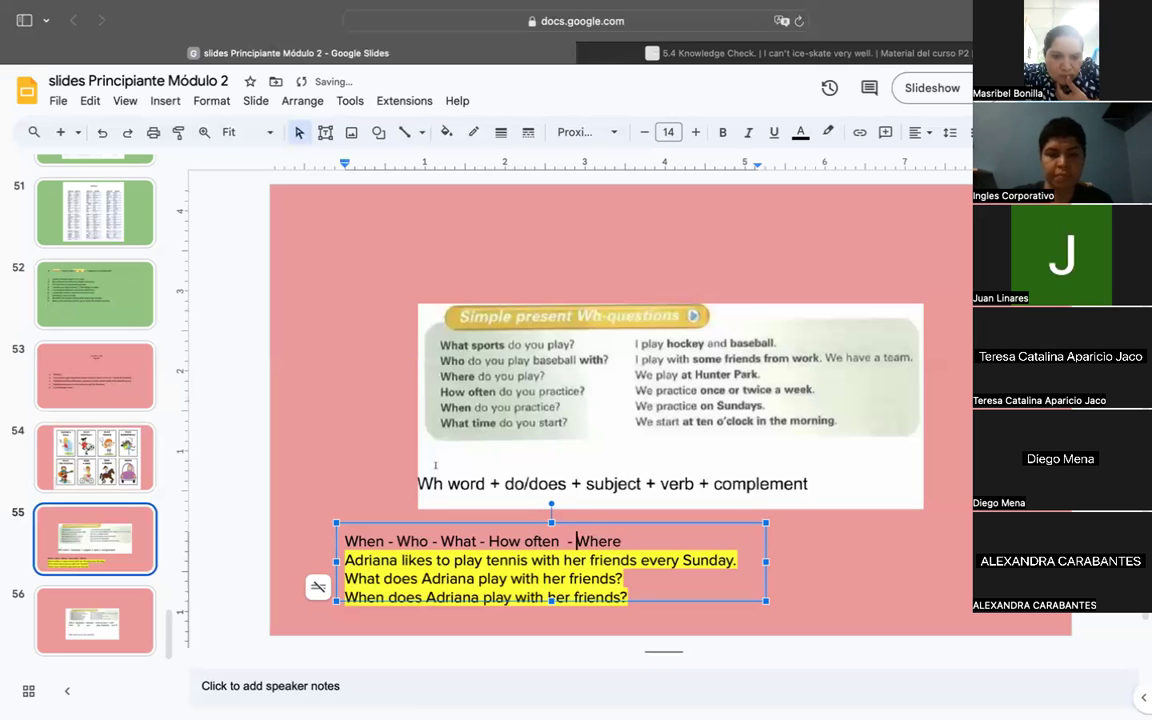
pyautogui.press('BackSpace')
pyautogui.press('BackSpace')
pyautogui.write('| ')
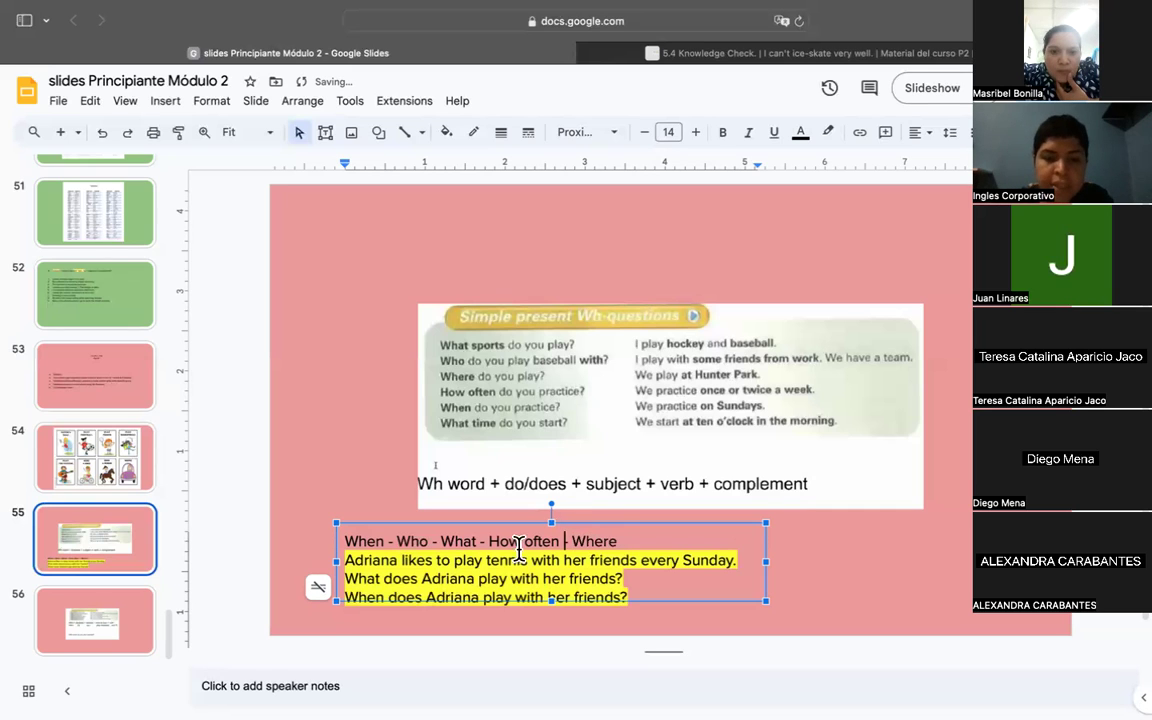
pyautogui.write('-')
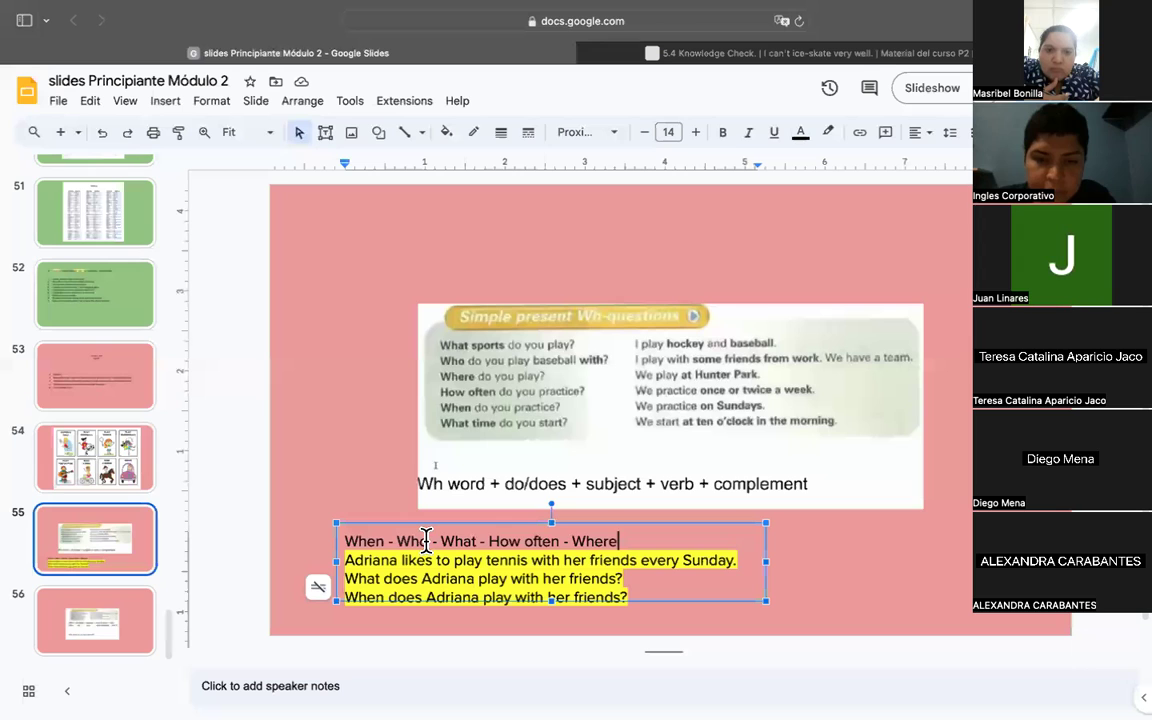
# Replace the highlighted example lines with the single question 'Who Jorge loves to play football?'
pyautogui.moveTo(630, 597); pyautogui.dragTo(345, 561)
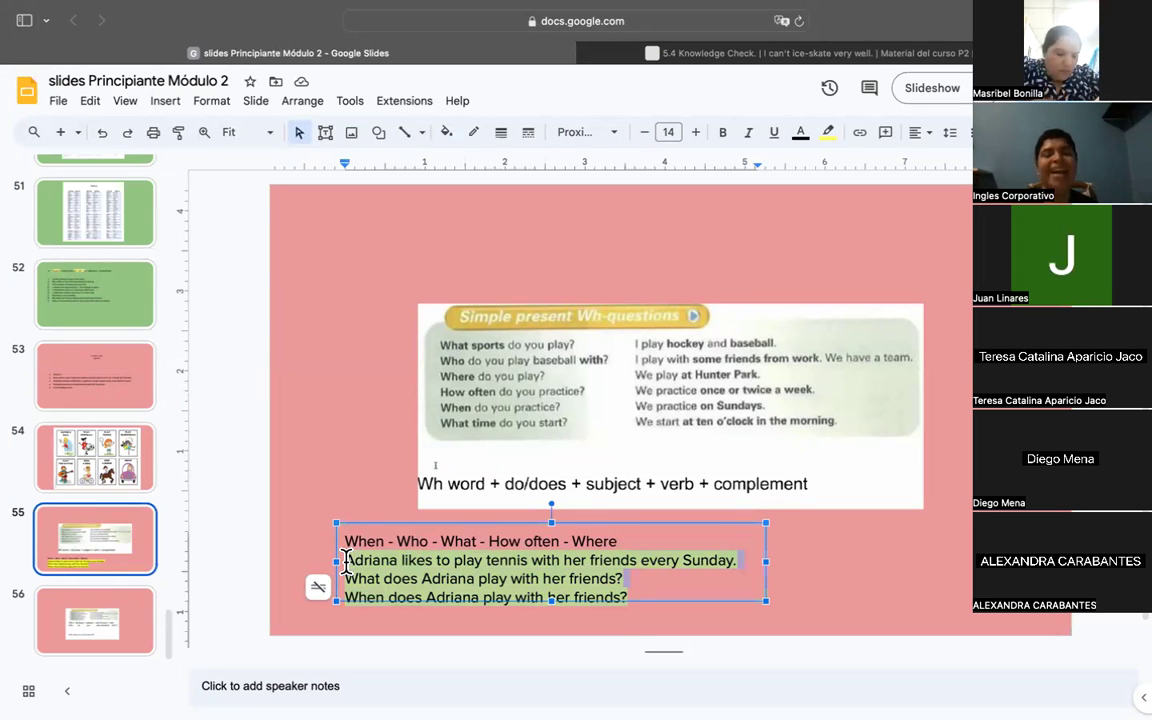
pyautogui.write('What is your favorite food?')
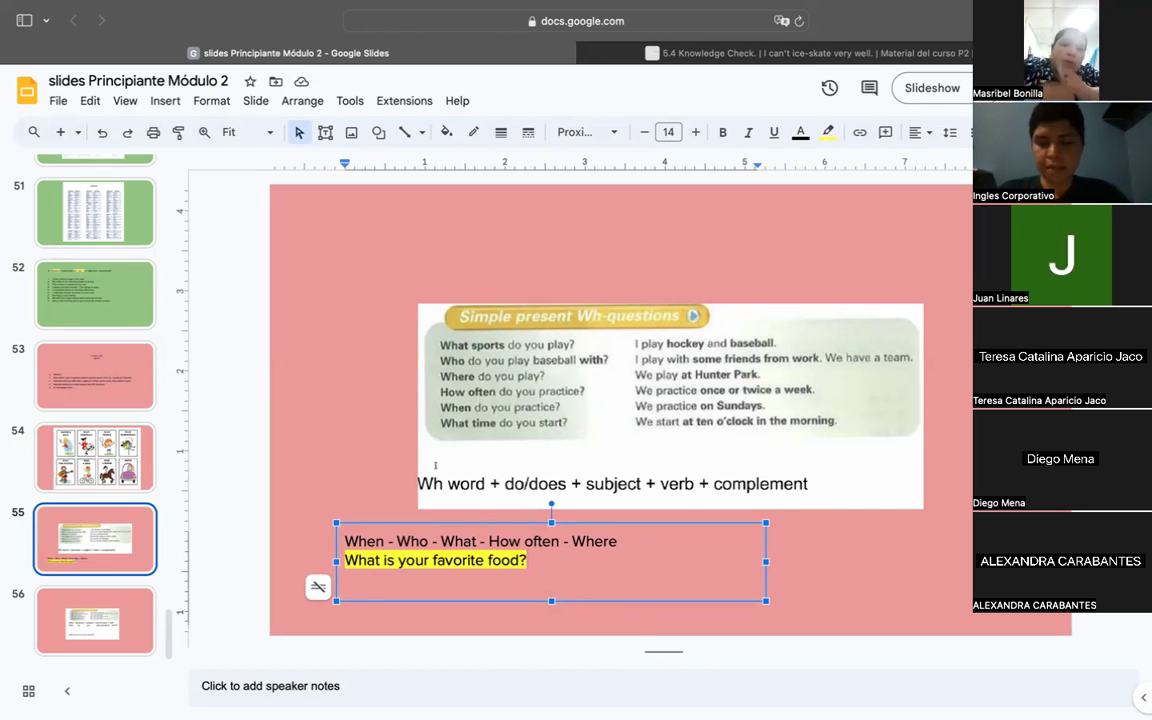
pyautogui.press('Return')
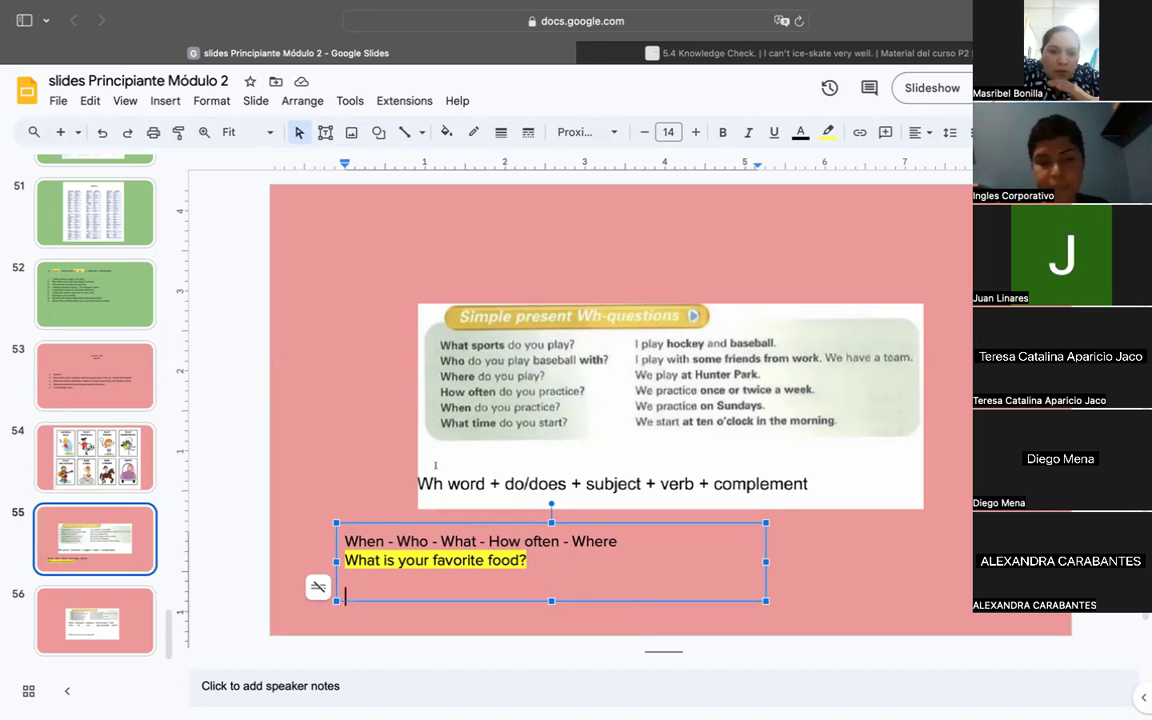
pyautogui.hotkey('shift', 'Left')
pyautogui.hotkey('shift', 'Left')
pyautogui.hotkey('shift', 'Left')
pyautogui.hotkey('shift', 'Left')
pyautogui.hotkey('shift', 'Left')
pyautogui.hotkey('shift', 'Left')
pyautogui.hotkey('shift', 'Left')
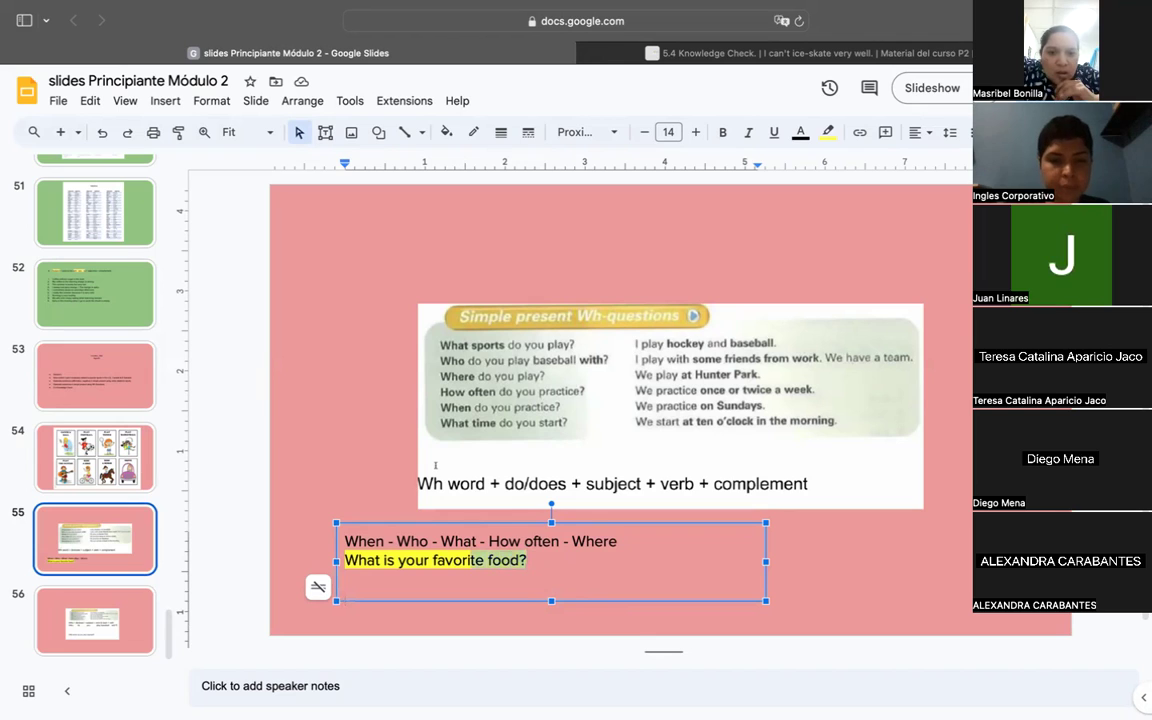
pyautogui.hotkey('shift', 'Left')
pyautogui.hotkey('shift', 'Left')
pyautogui.hotkey('shift', 'Left')
pyautogui.hotkey('shift', 'Left')
pyautogui.hotkey('shift', 'Left')
pyautogui.hotkey('shift', 'Left')
pyautogui.hotkey('shift', 'Left')
pyautogui.hotkey('shift', 'Left')
pyautogui.hotkey('shift', 'Left')
pyautogui.hotkey('shift', 'Left')
pyautogui.hotkey('shift', 'Left')
pyautogui.hotkey('shift', 'Left')
pyautogui.hotkey('shift', 'Left')
pyautogui.write('How')
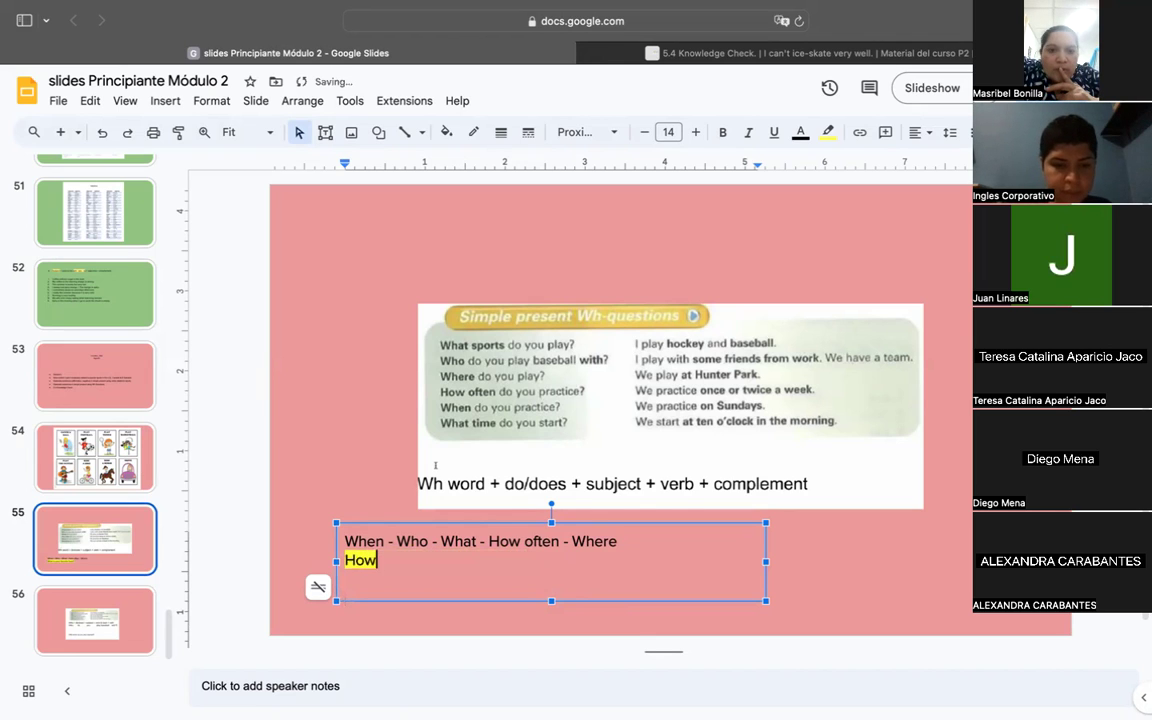
pyautogui.press('BackSpace')
pyautogui.press('BackSpace')
pyautogui.press('BackSpace')
pyautogui.write('Who Jorge loves to play football?')
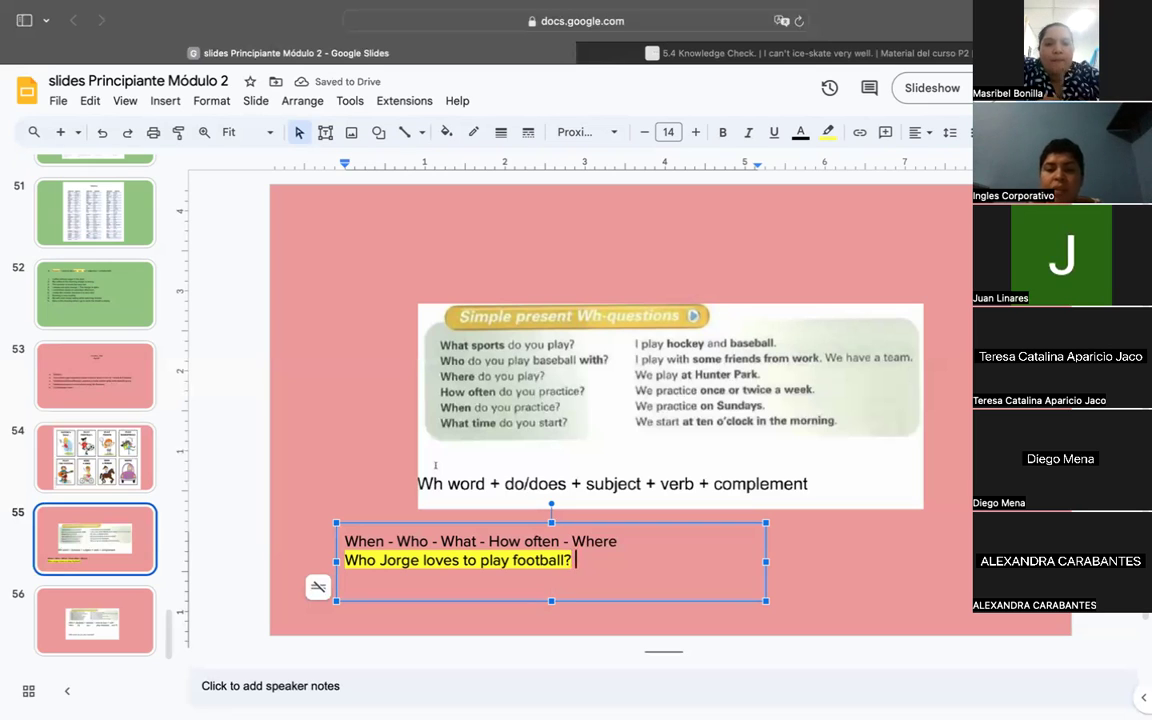
pyautogui.click(358, 524)
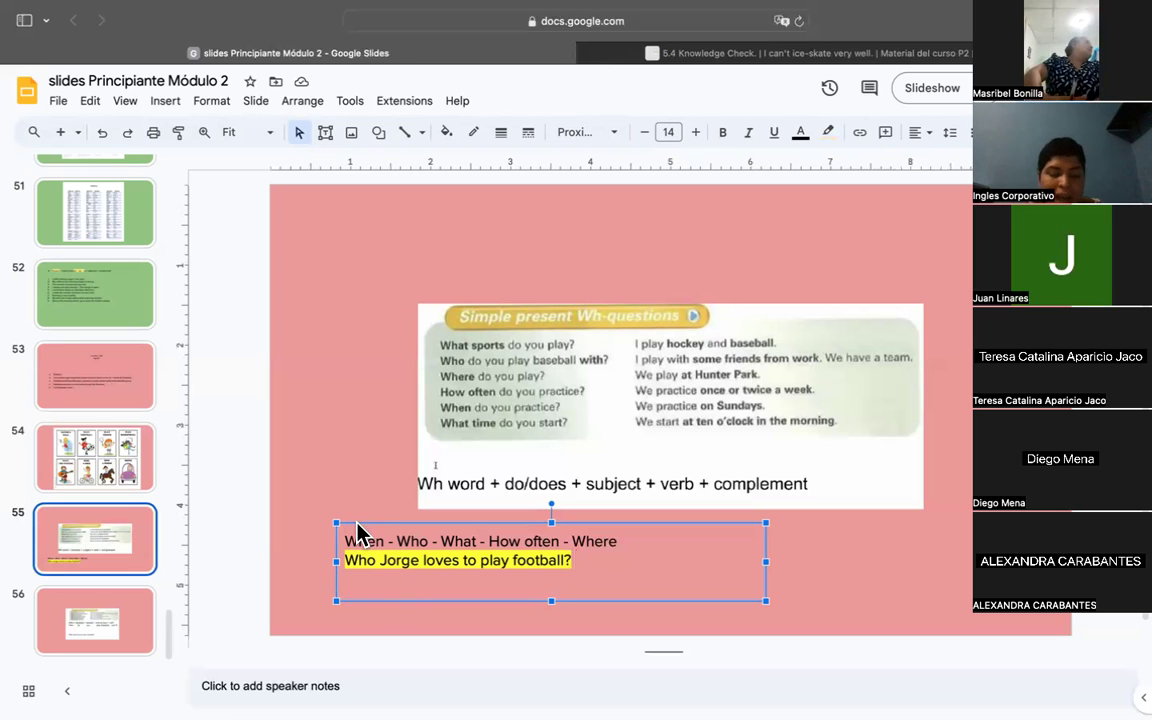
# Paste the Wh-words text box onto slide 56 and move the Wh-questions image higher
pyautogui.click(141, 612)
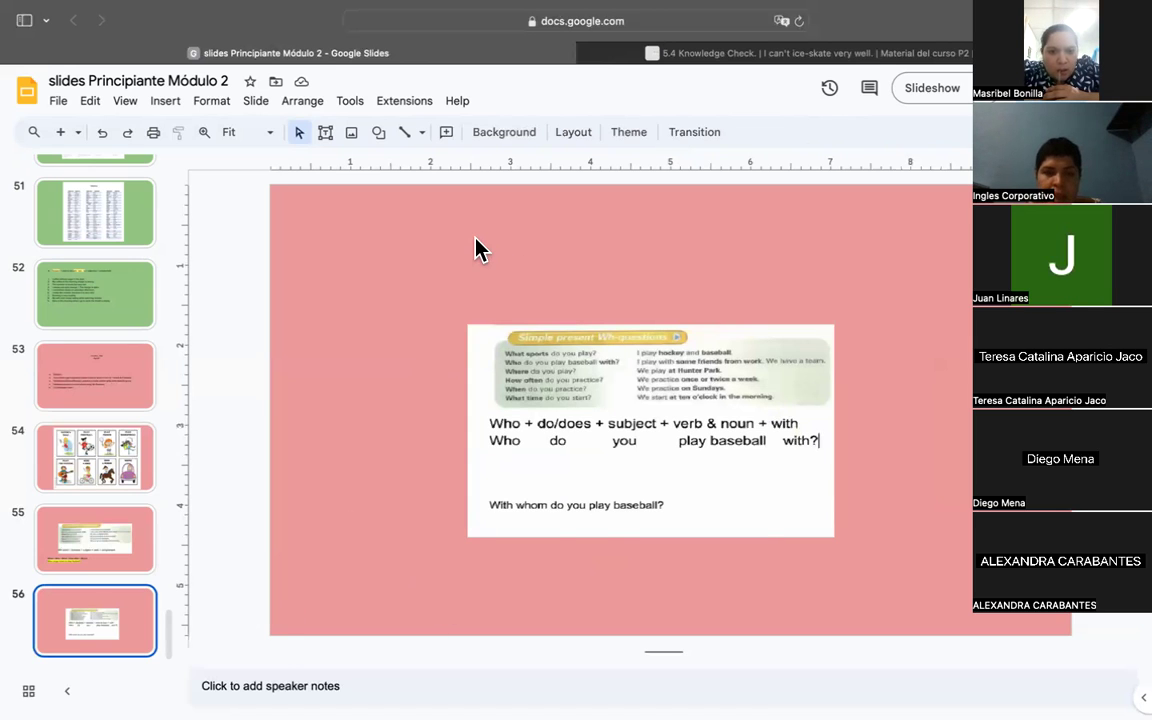
pyautogui.hotkey('ctrl', 'v')
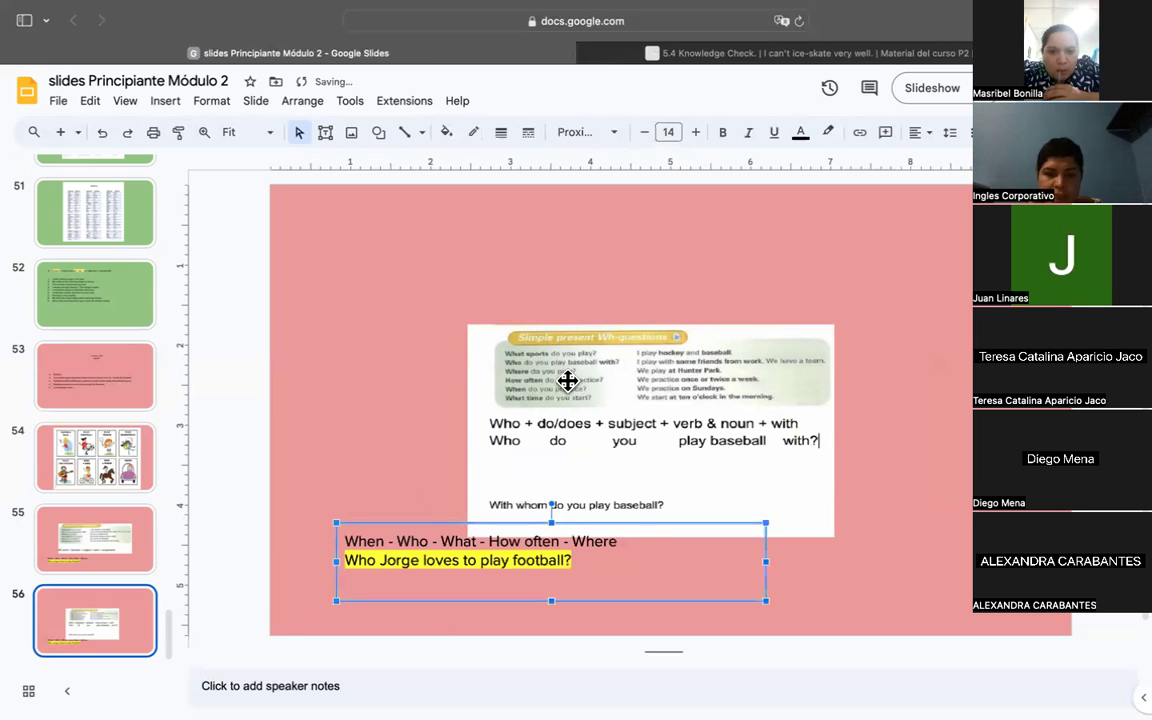
pyautogui.moveTo(566, 427); pyautogui.dragTo(558, 377)
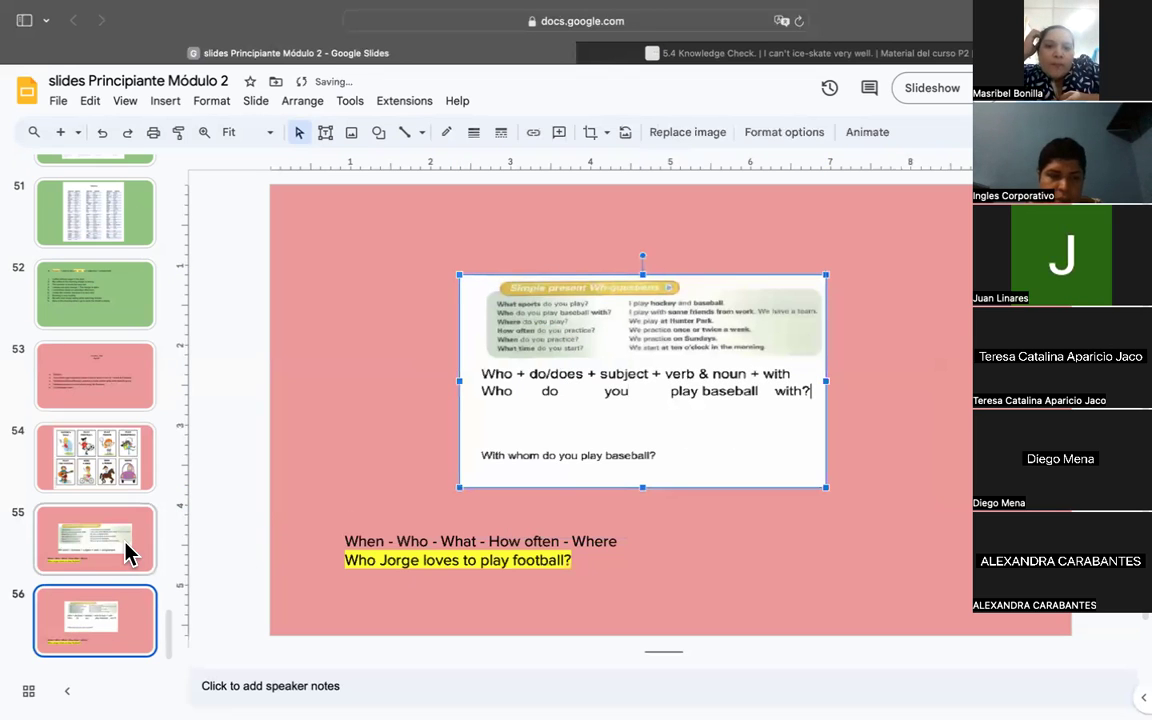
pyautogui.click(553, 560)
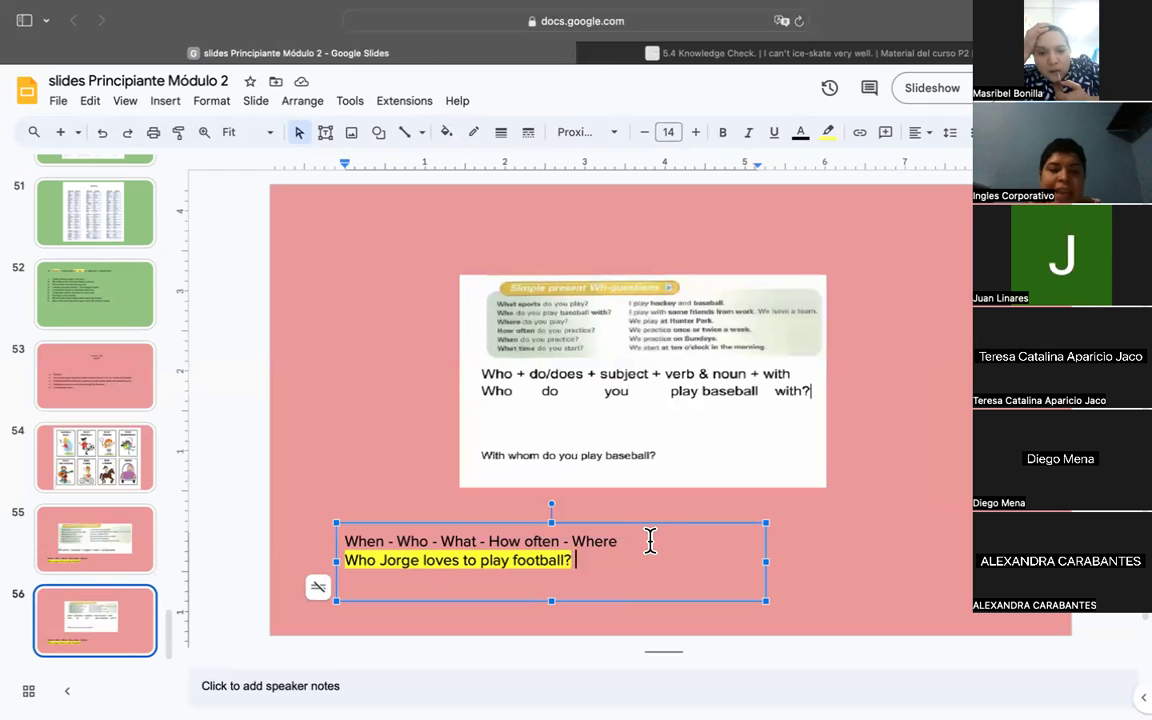
# Make the slide 56 question read 'Who Jorge loves to play football with?' and select 'Who' in the header
pyautogui.press('Left')
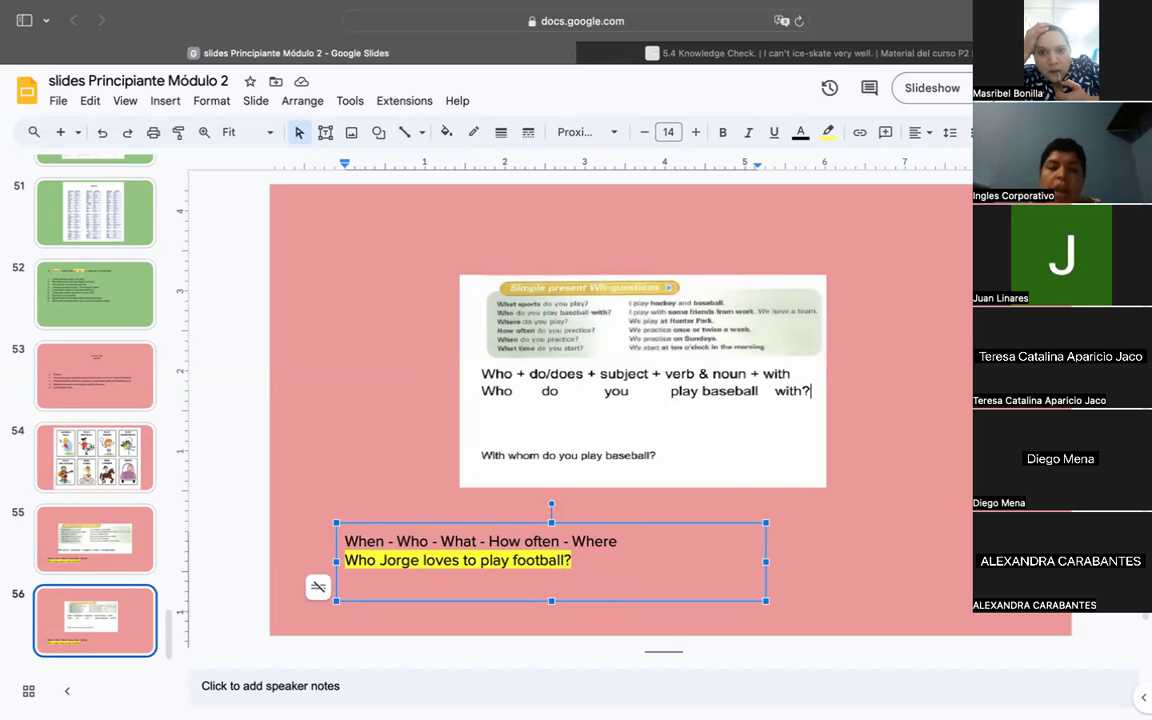
pyautogui.write('wit')
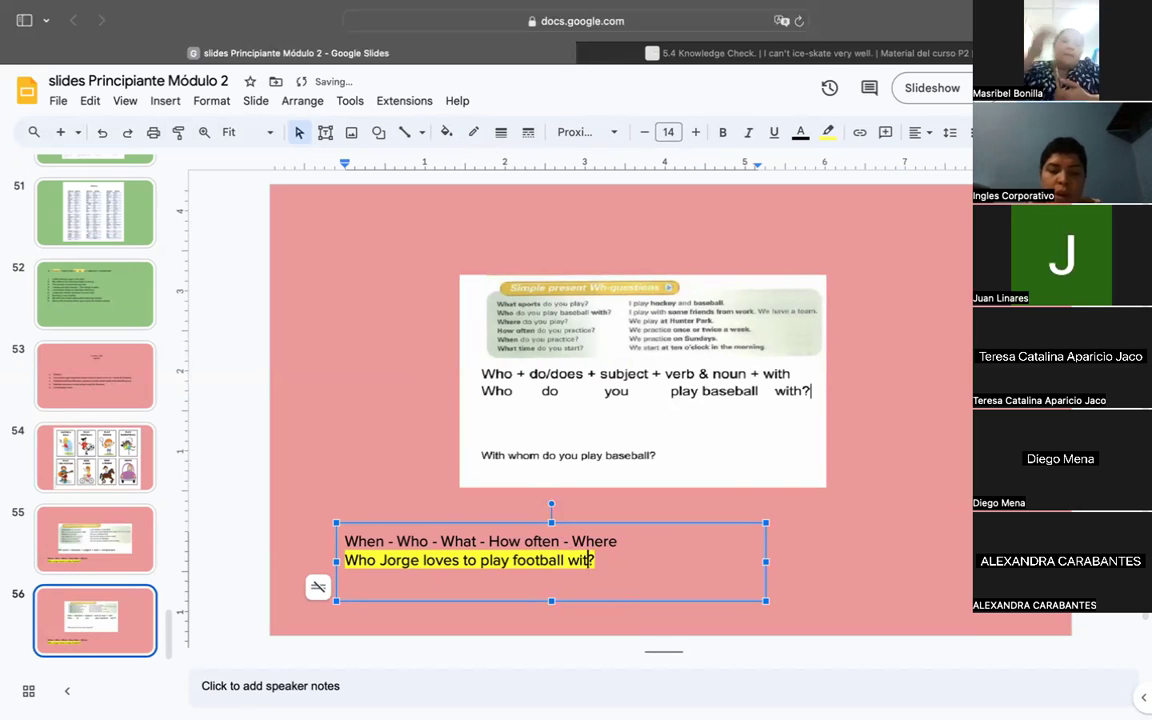
pyautogui.write('h')
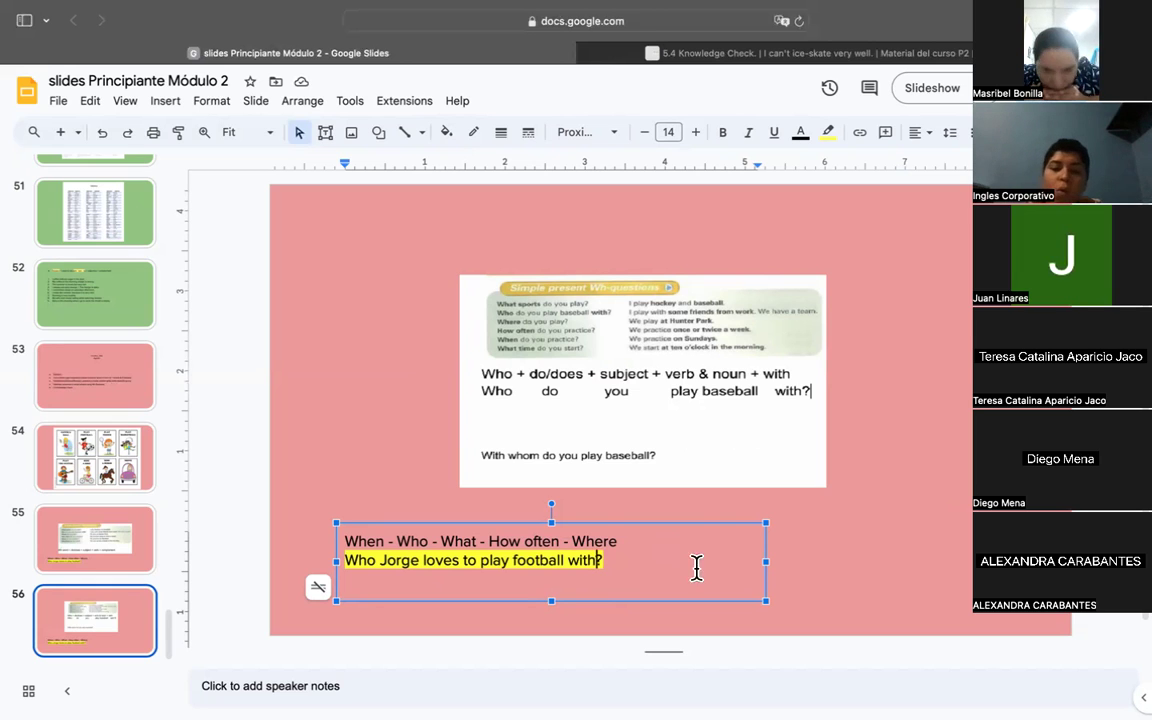
pyautogui.doubleClick(580, 560)
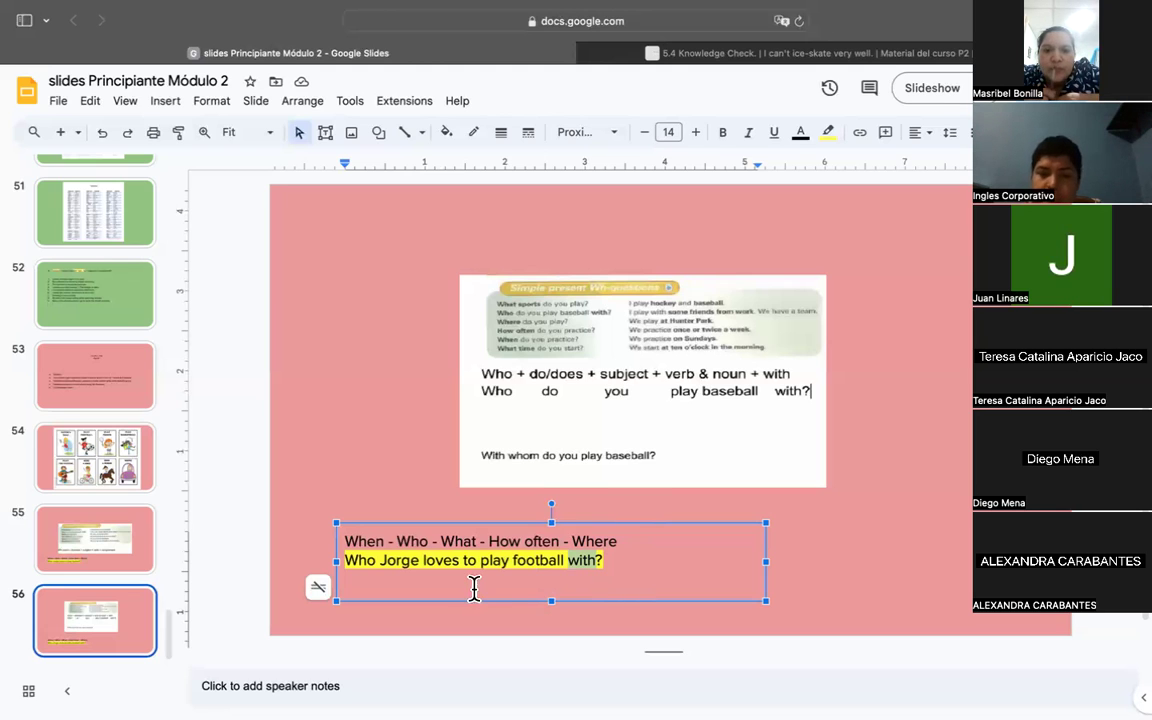
pyautogui.click(450, 569)
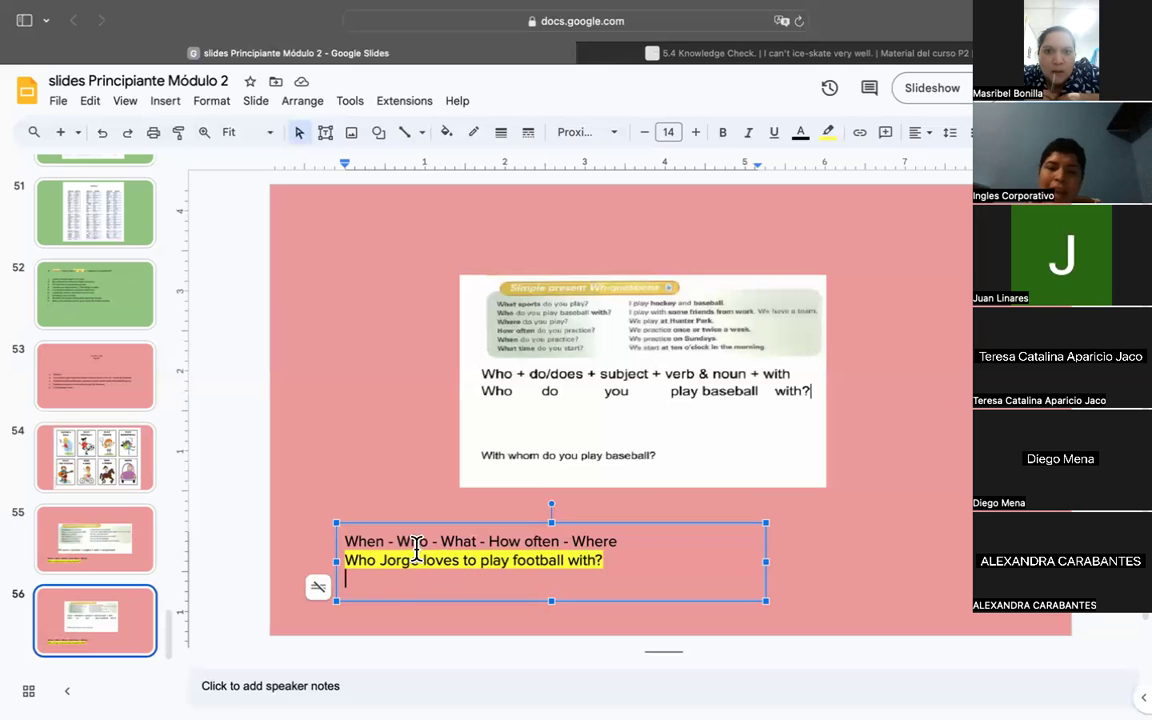
pyautogui.moveTo(397, 541); pyautogui.dragTo(430, 541)
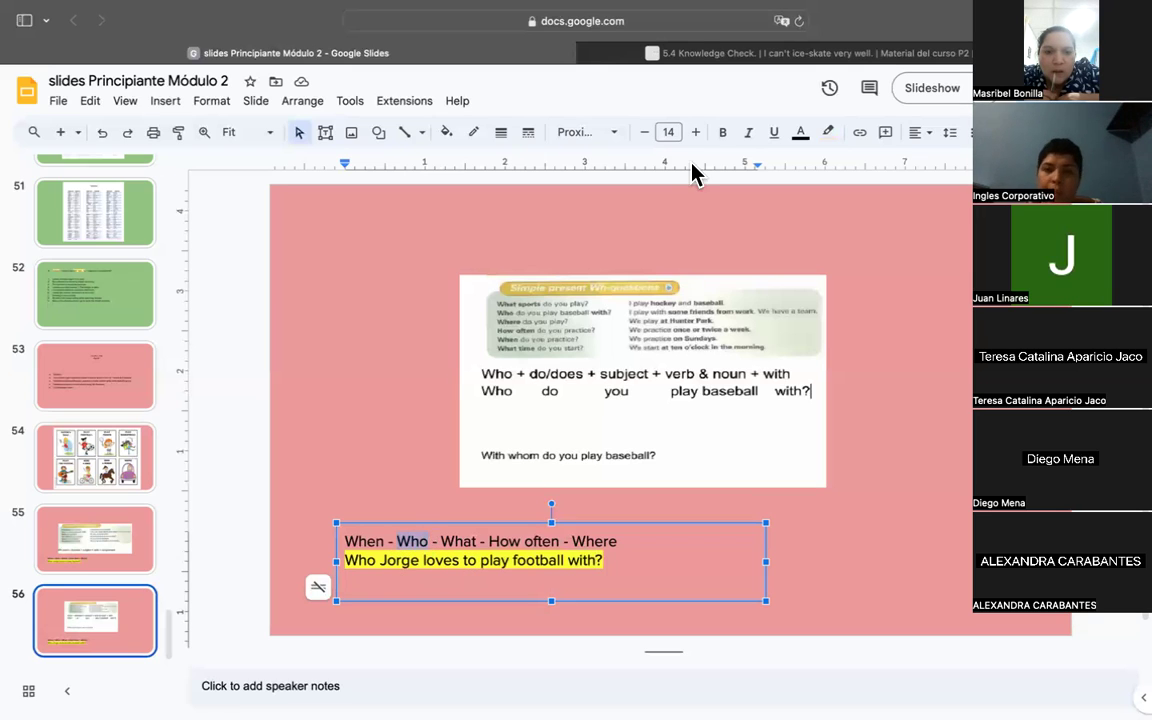
pyautogui.click(800, 134)
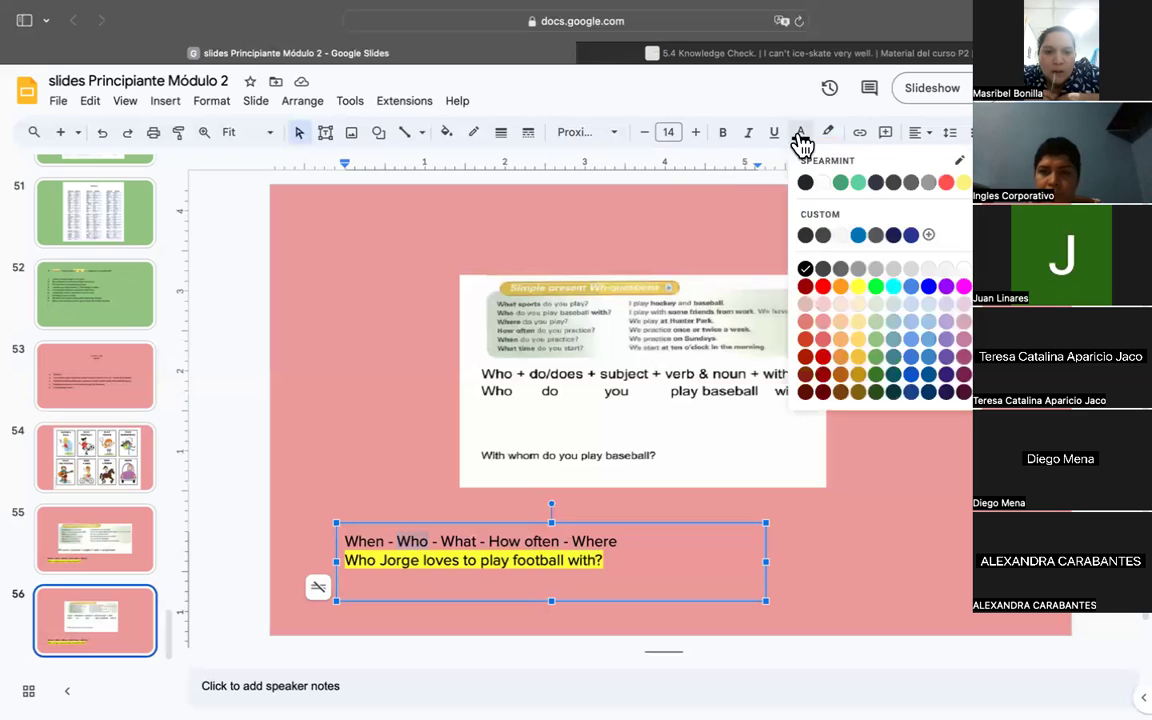
# Colour the selected word 'Who' in the header line red
pyautogui.click(823, 288)
pyautogui.click(420, 580)
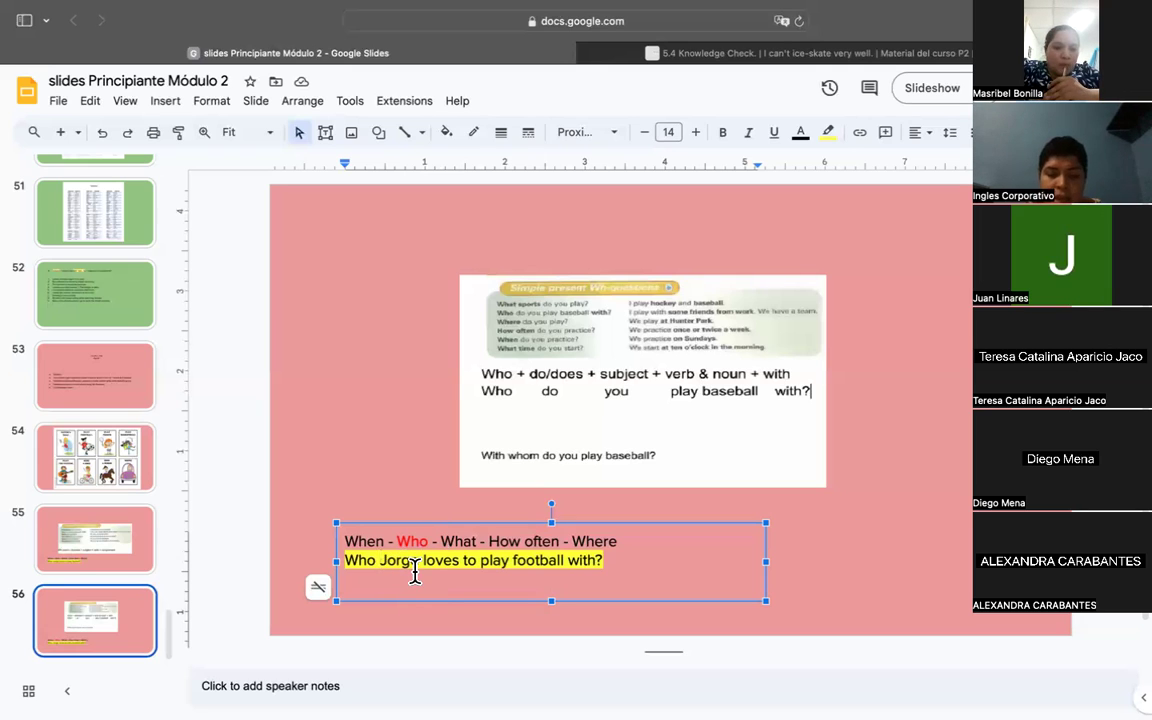
# Correct the question to 'Who does Jorge love to play football with?'
pyautogui.write('does')
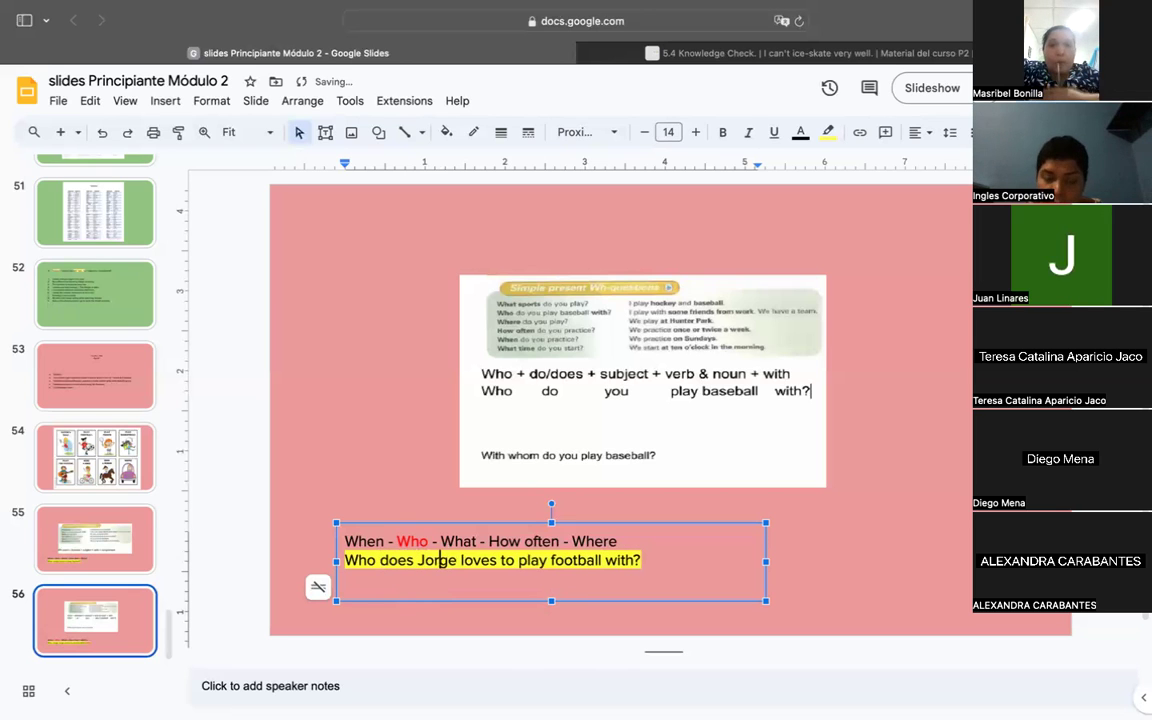
pyautogui.click(496, 560)
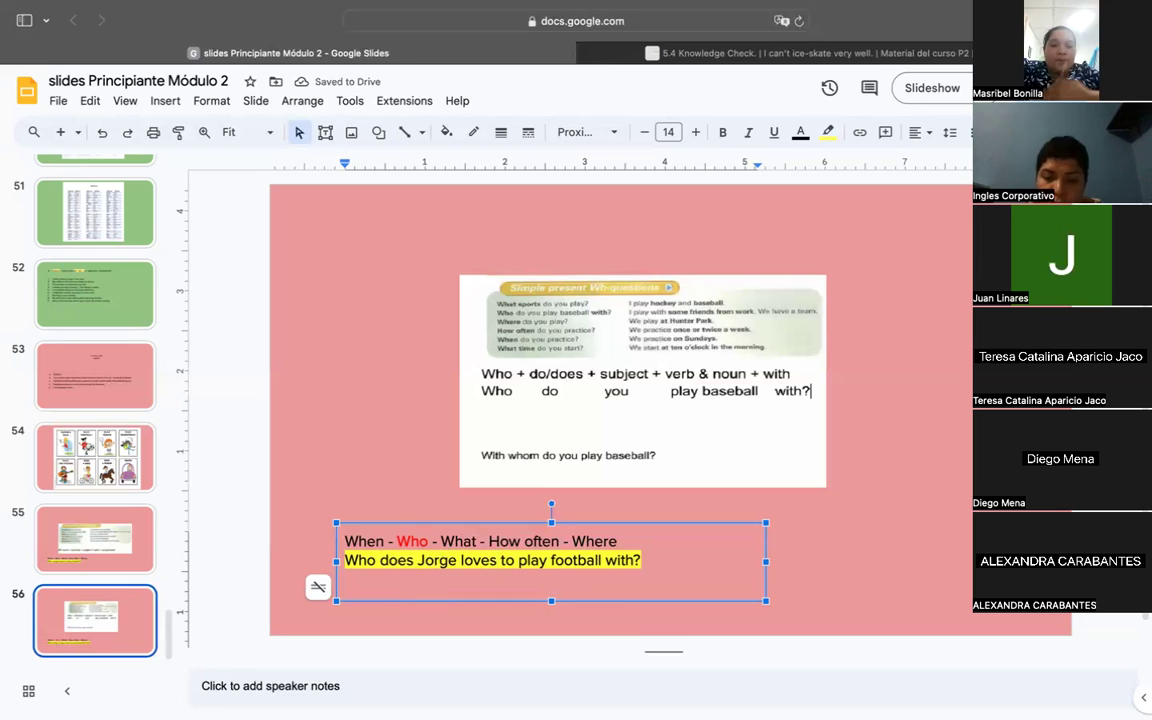
pyautogui.press('BackSpace')
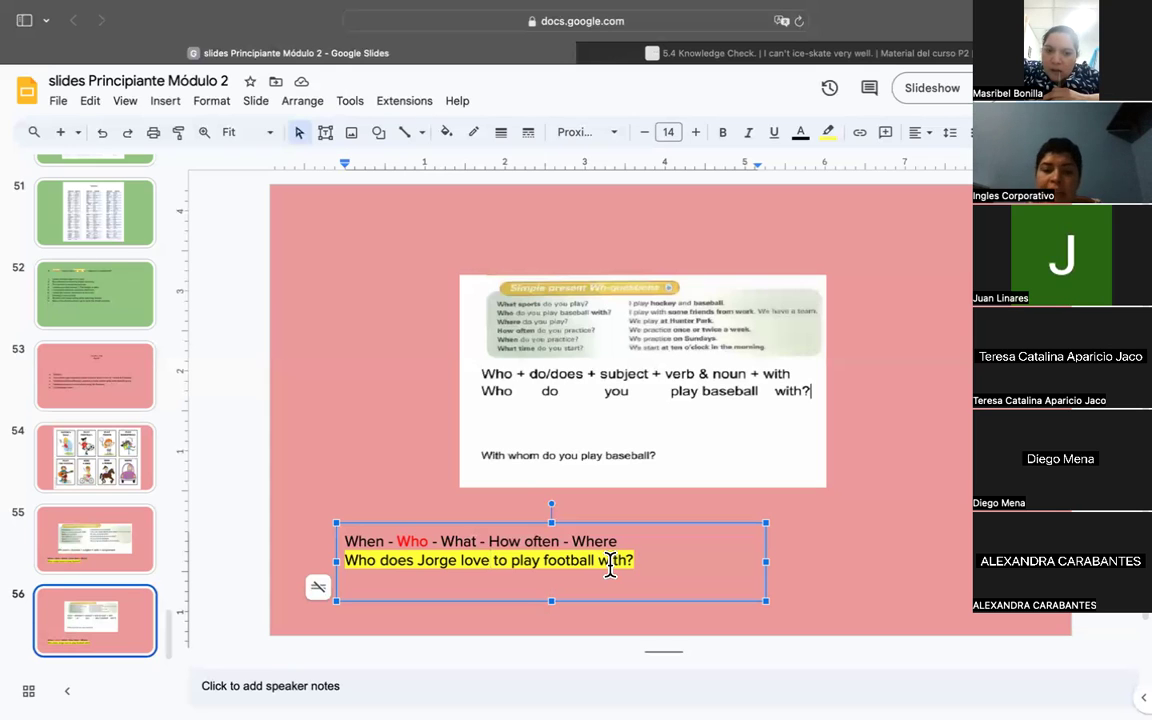
# Add the draft answer '// Jorge loves ///' after the question
pyautogui.write('Jorge ')
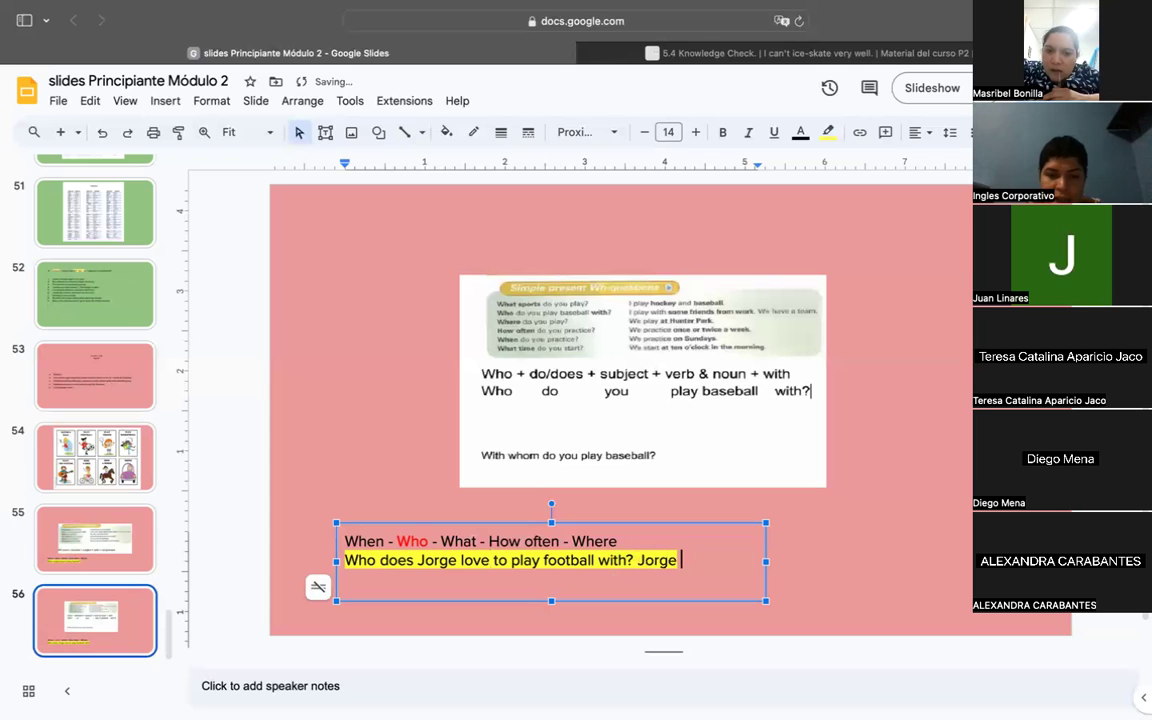
pyautogui.write('loves')
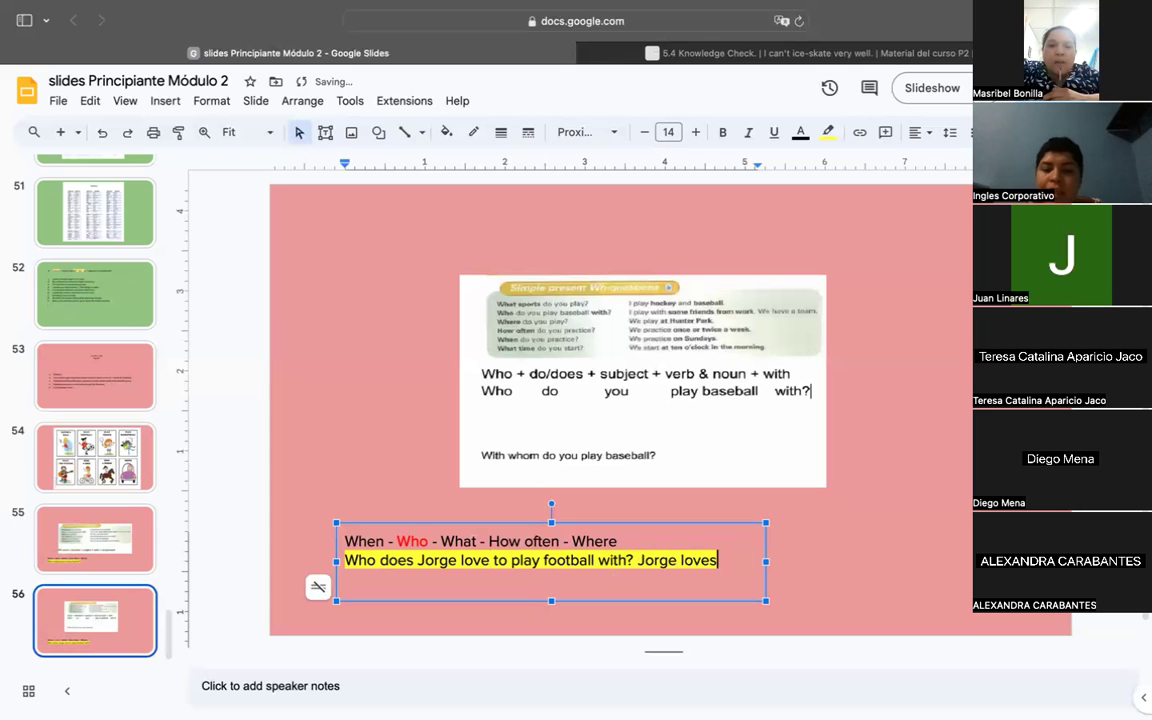
pyautogui.press('Left')
pyautogui.press('Left')
pyautogui.press('Left')
pyautogui.press('Left')
pyautogui.press('Left')
pyautogui.press('Left')
pyautogui.press('Left')
pyautogui.press('Left')
pyautogui.press('Left')
pyautogui.press('Left')
pyautogui.write('//')
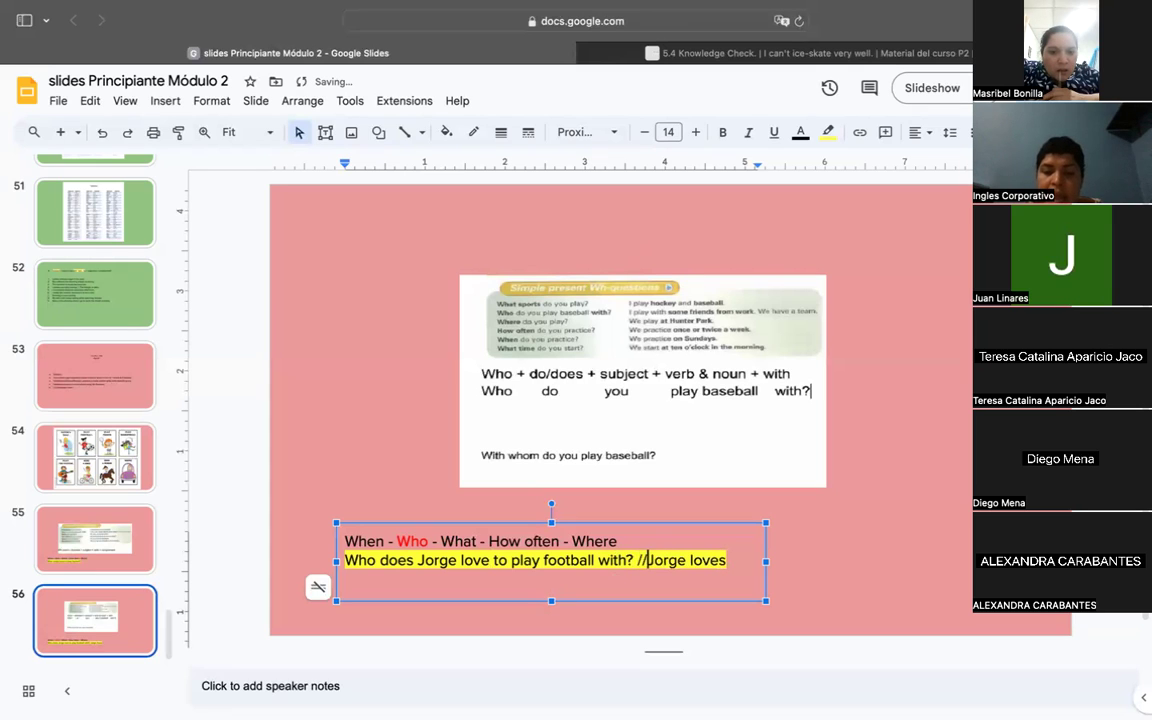
pyautogui.press('Right')
pyautogui.press('Right')
pyautogui.press('Right')
pyautogui.press('Right')
pyautogui.press('Right')
pyautogui.press('Right')
pyautogui.press('Right')
pyautogui.press('Right')
pyautogui.press('Right')
pyautogui.press('Right')
pyautogui.write('///')
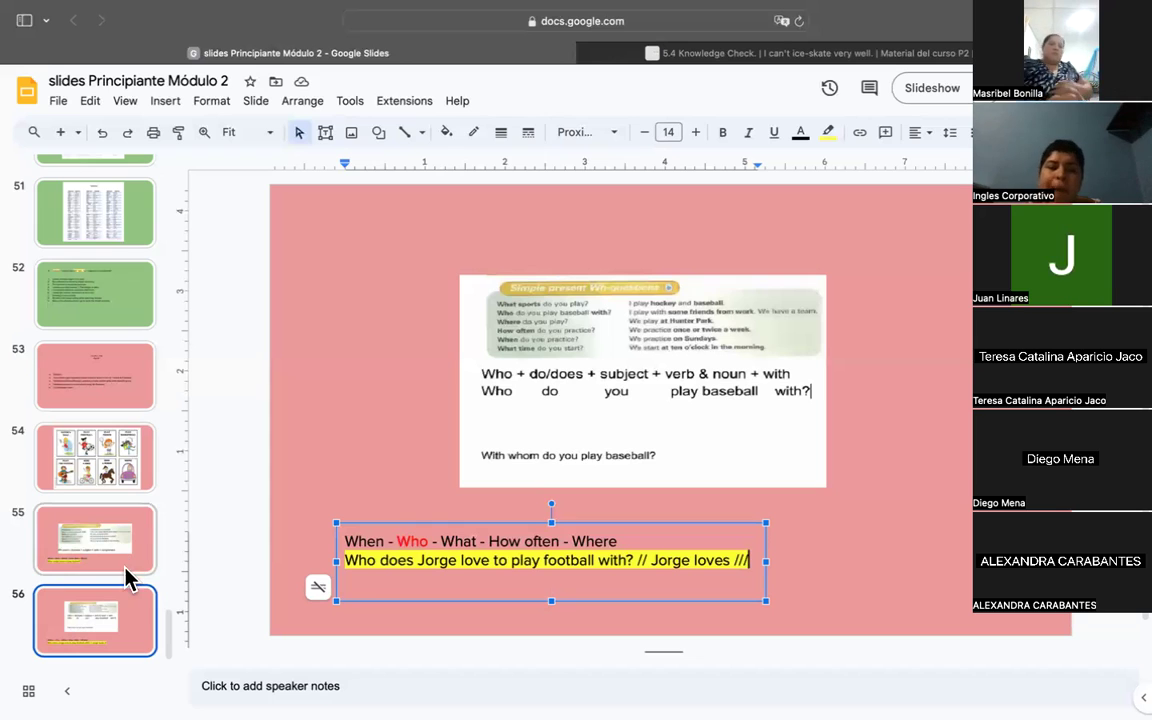
# Delete the draft answer text following 'with?'
pyautogui.click(123, 627)
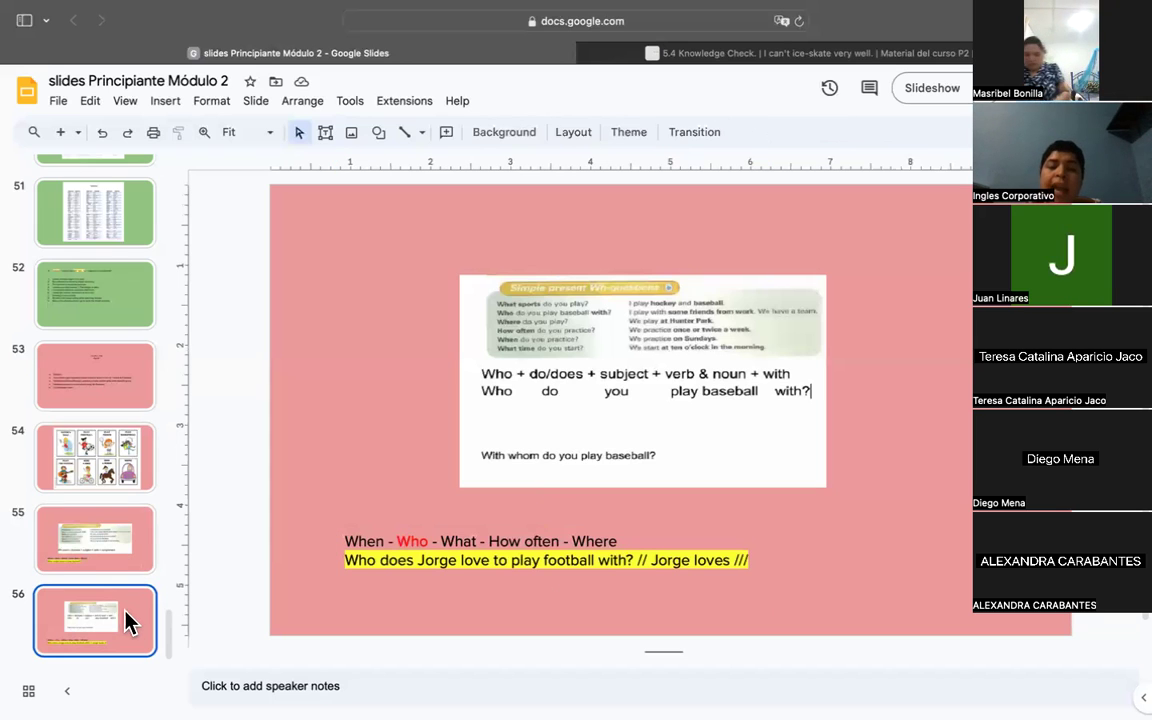
pyautogui.click(426, 542)
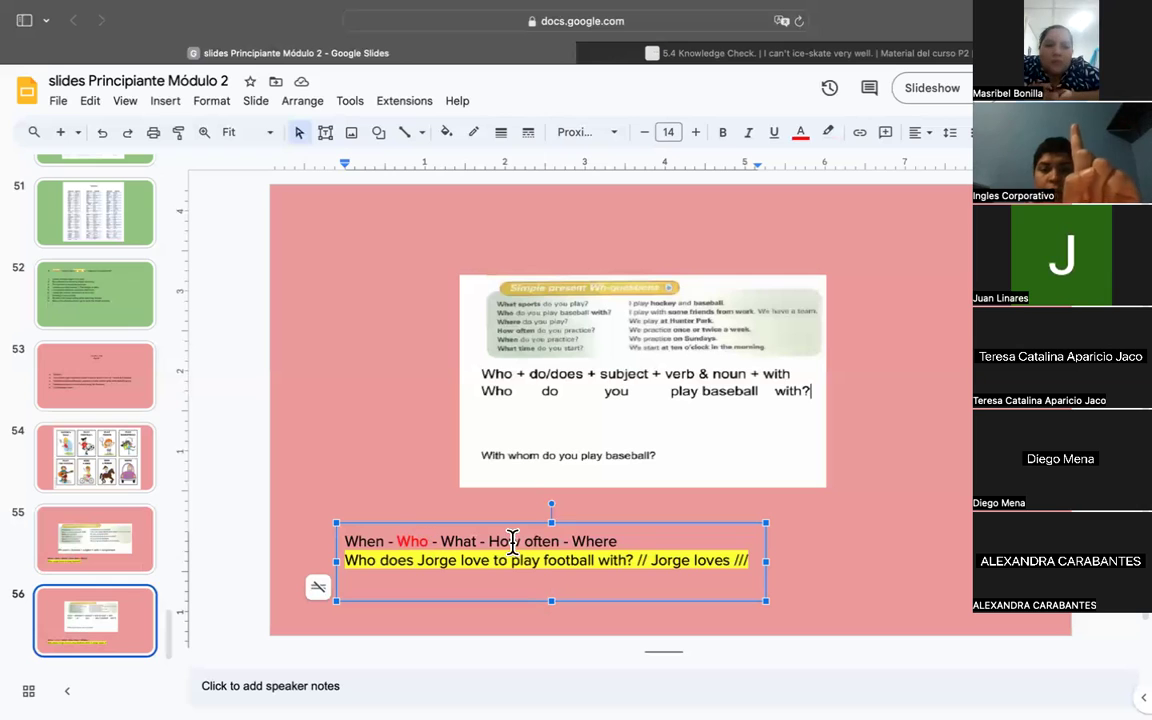
pyautogui.moveTo(637, 560); pyautogui.dragTo(748, 560)
pyautogui.press('BackSpace')
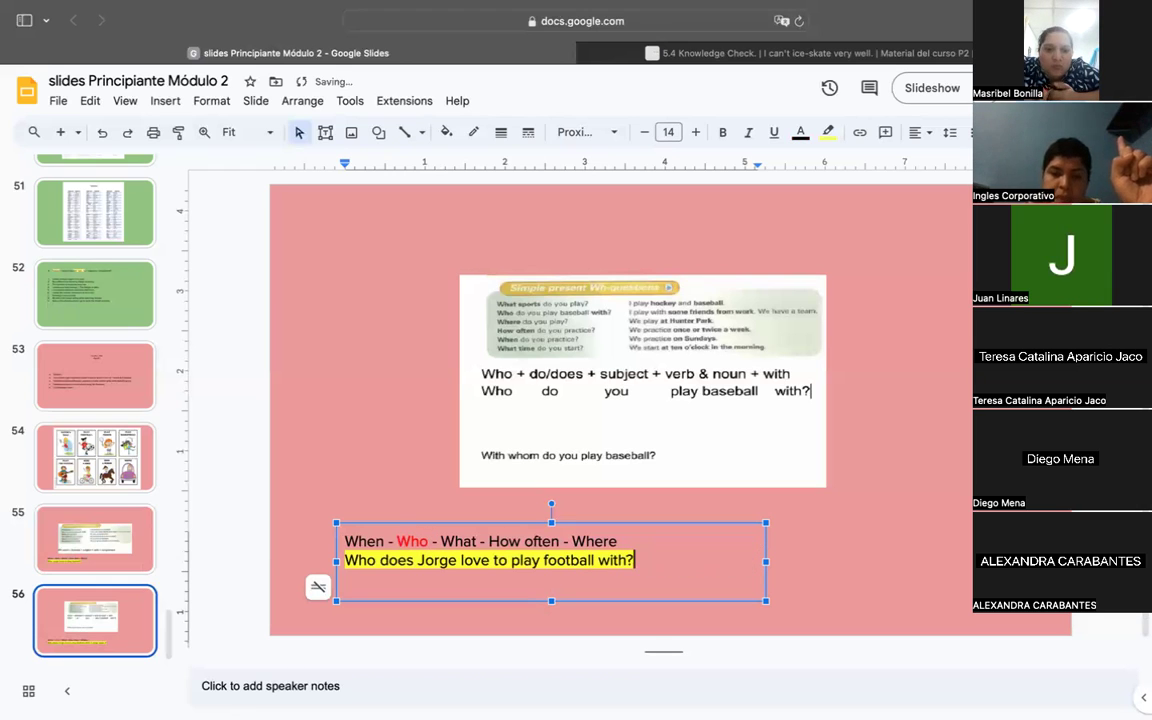
# Add a new line reading 'With whom does Jorge play football?' below the question
pyautogui.press('Return')
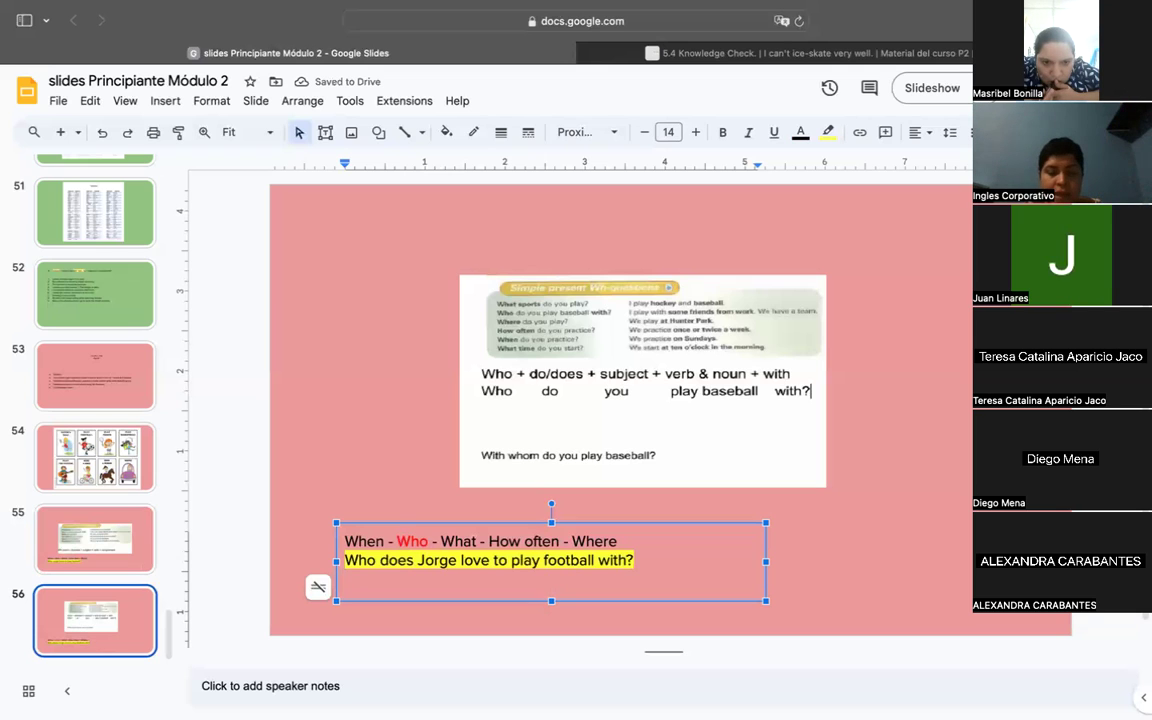
pyautogui.write('w')
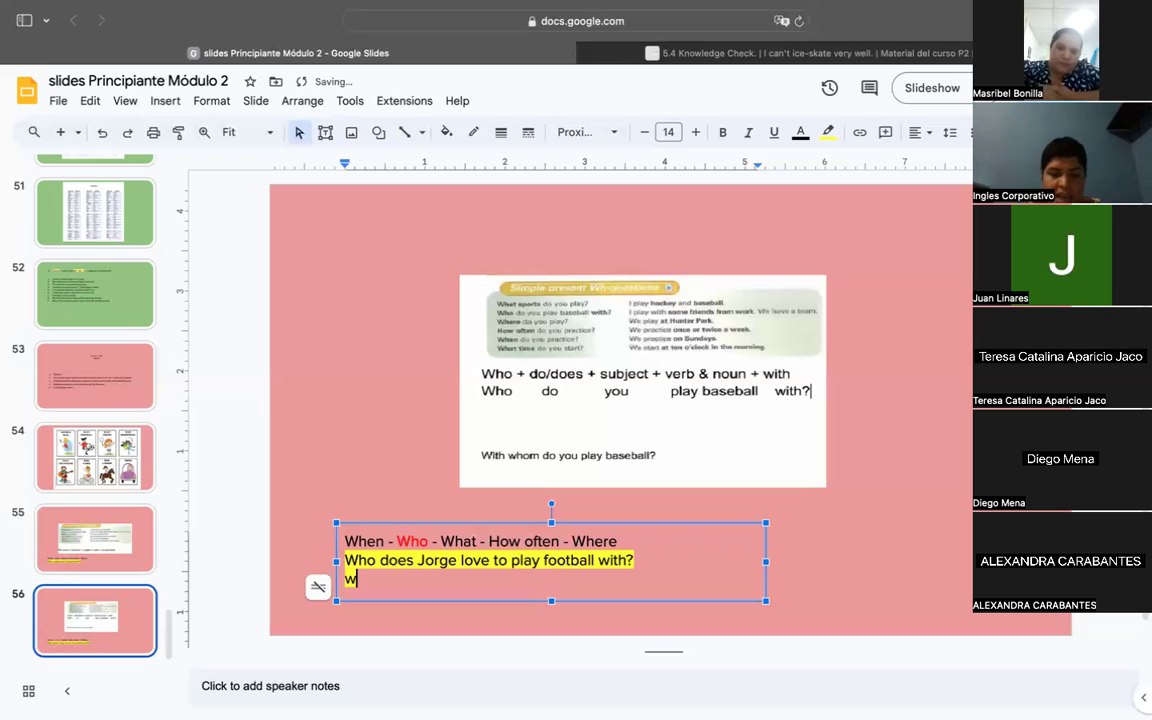
pyautogui.press('BackSpace')
pyautogui.write('With whom')
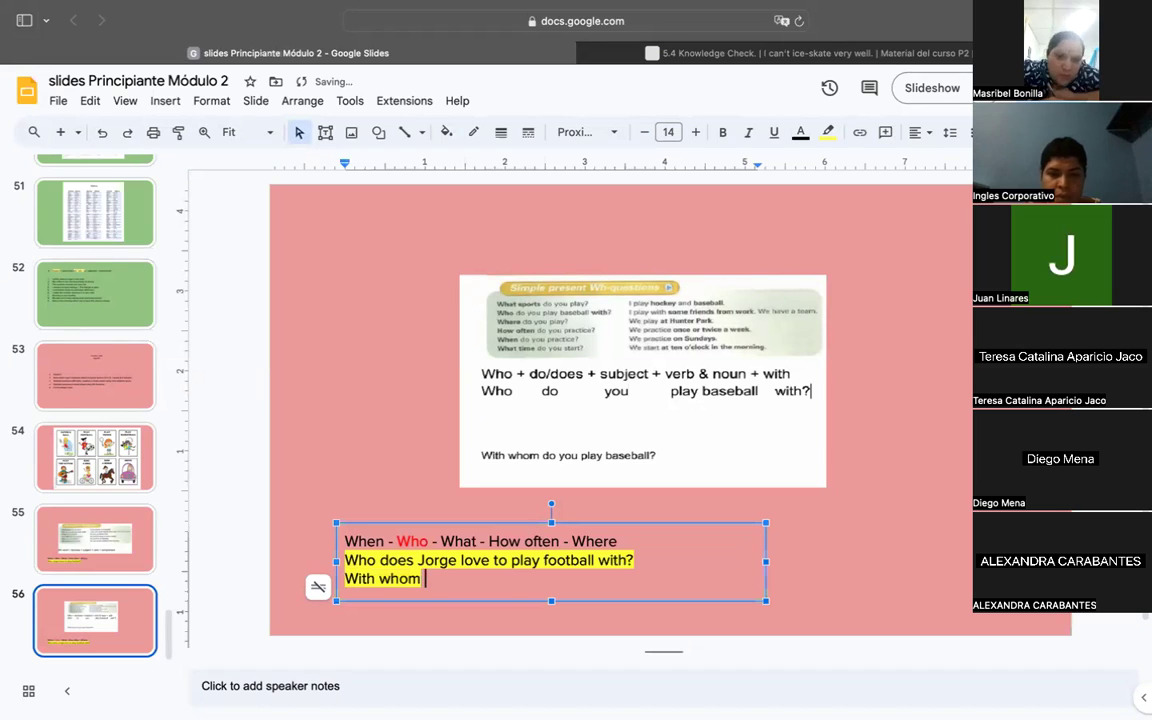
pyautogui.write(' does Jorge play fot')
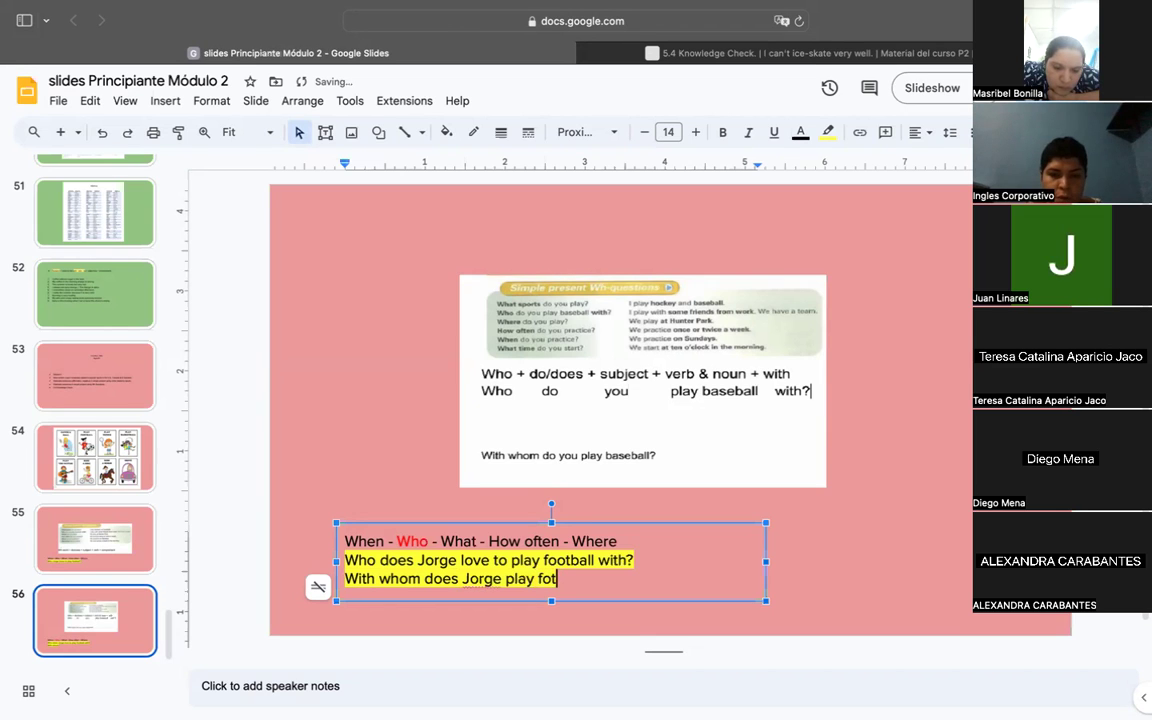
pyautogui.write('ball')
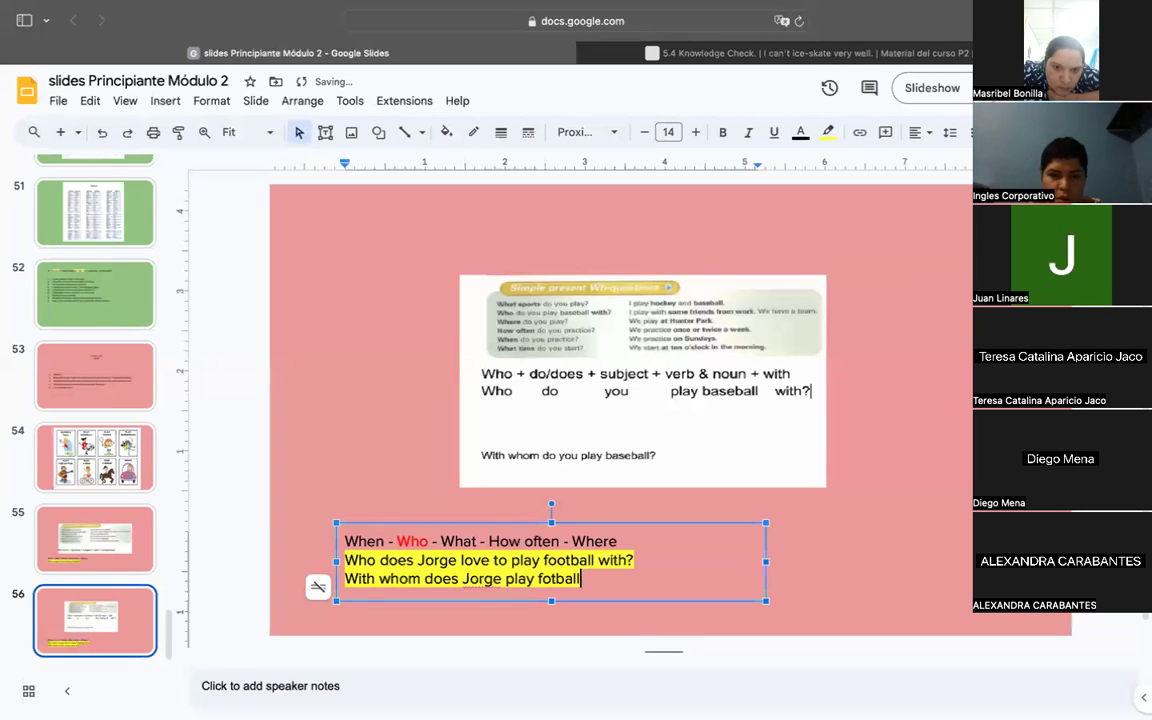
pyautogui.press('BackSpace')
pyautogui.press('BackSpace')
pyautogui.press('BackSpace')
pyautogui.press('BackSpace')
pyautogui.press('BackSpace')
pyautogui.write('otball?')
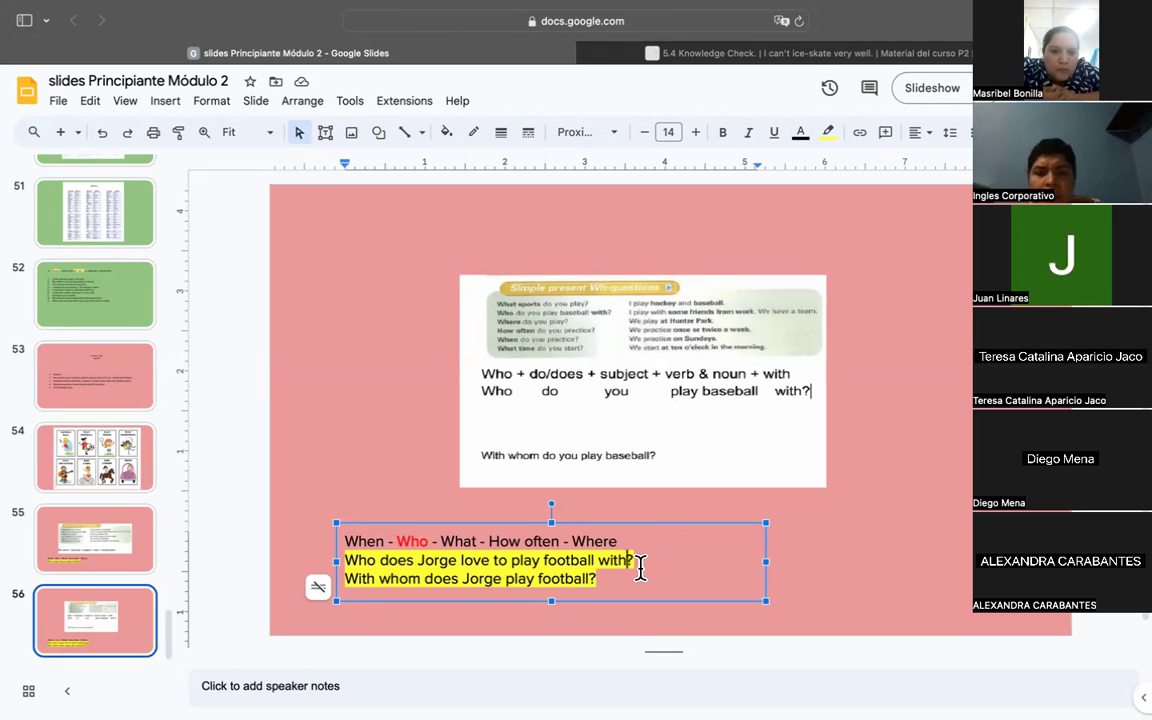
# Apply a green highlight to 'With' and 'whom' in 'With whom does Jorge play football?'
pyautogui.click(616, 577)
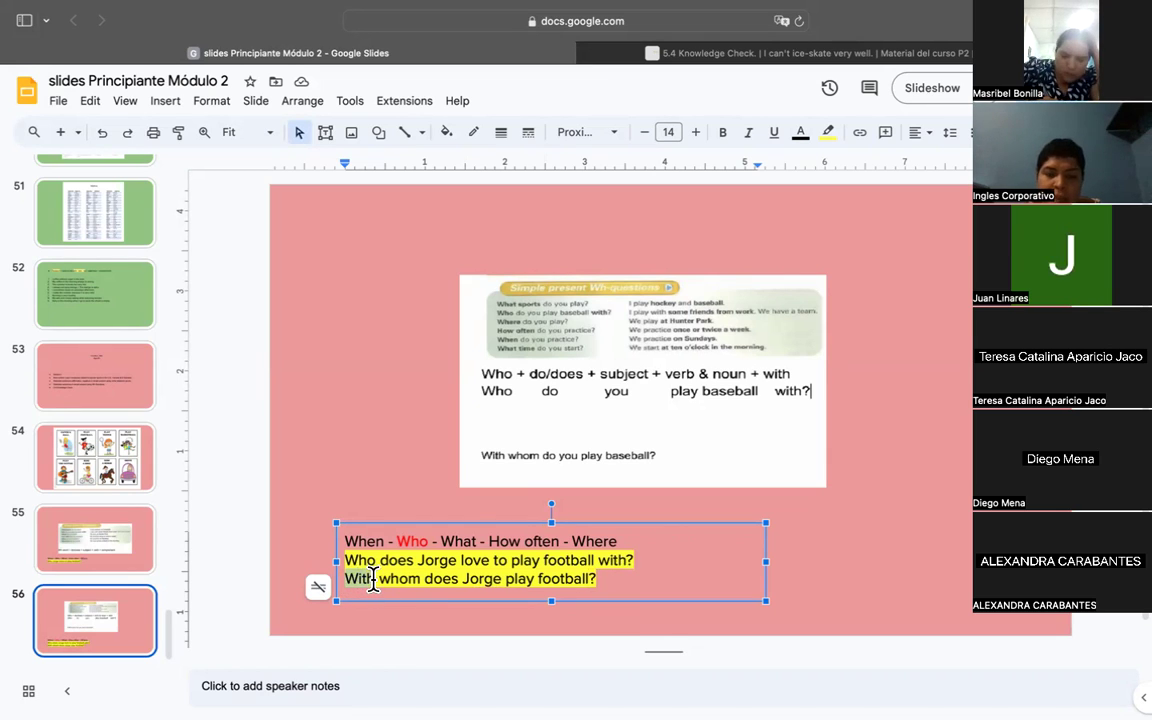
pyautogui.click(828, 140)
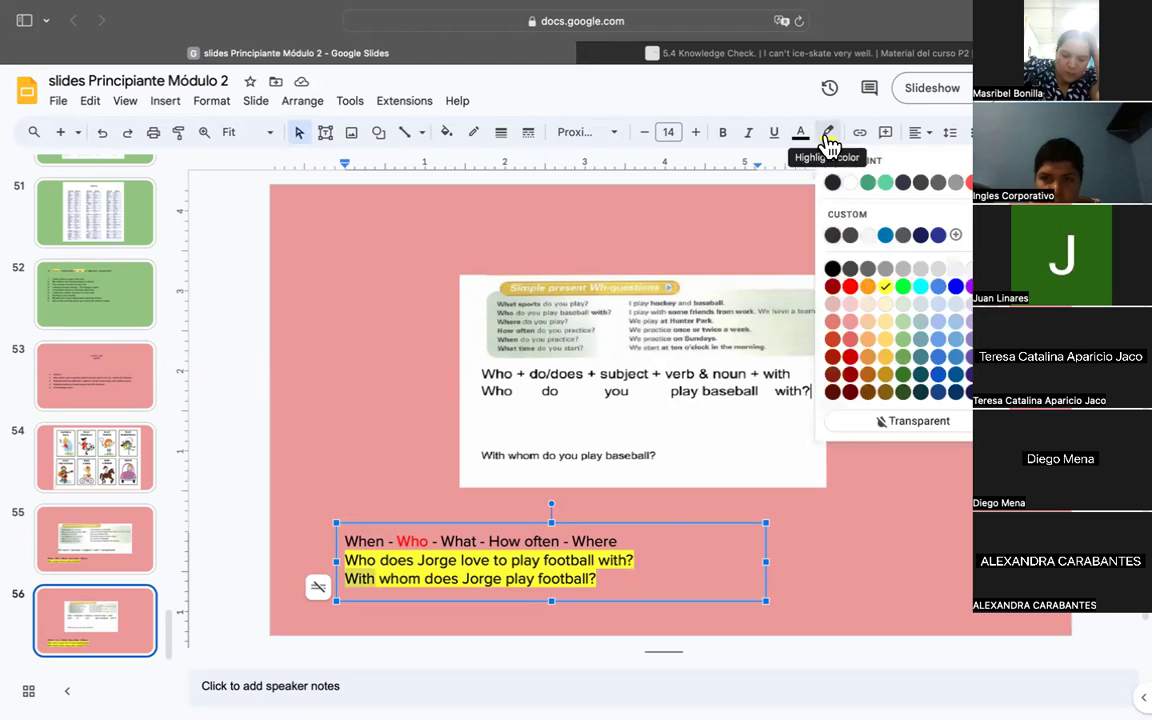
pyautogui.click(870, 184)
pyautogui.doubleClick(360, 578)
pyautogui.doubleClick(405, 578)
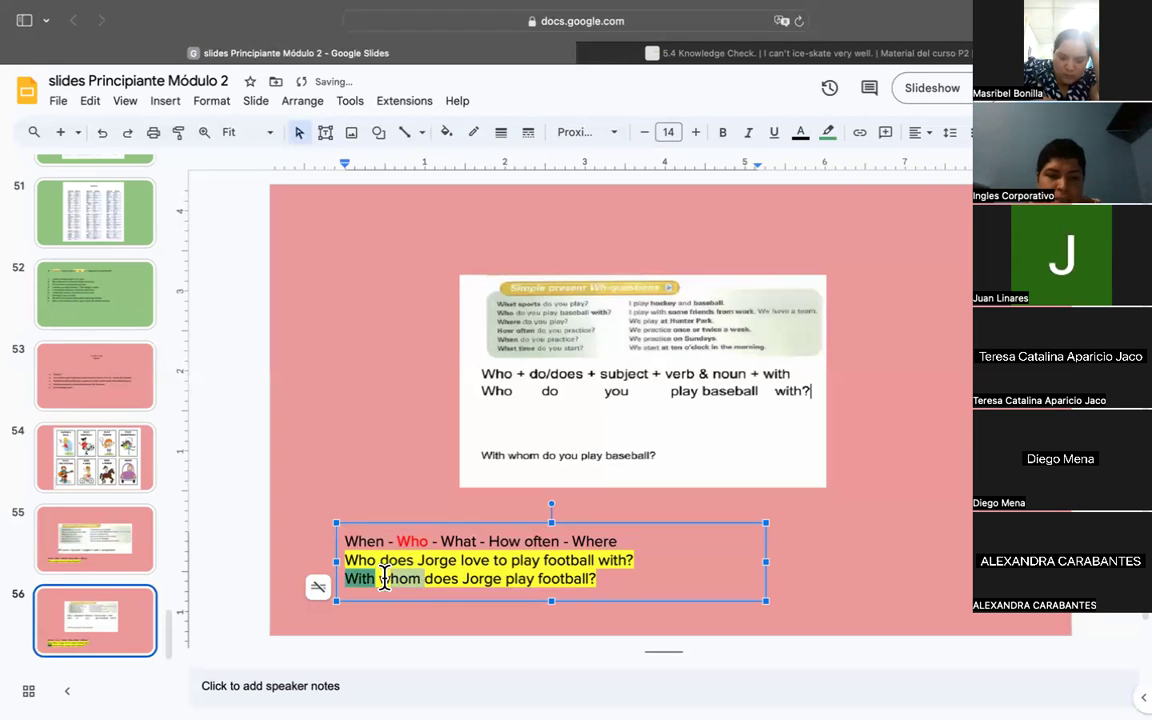
pyautogui.click(828, 142)
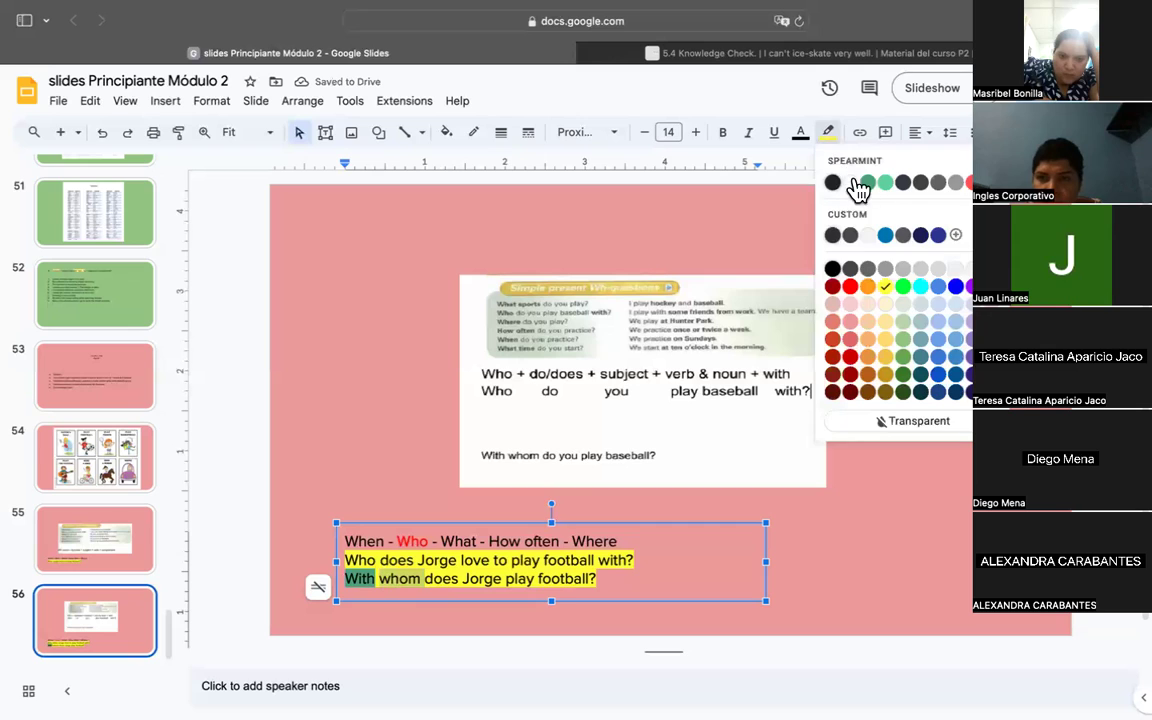
pyautogui.click(870, 186)
pyautogui.click(613, 582)
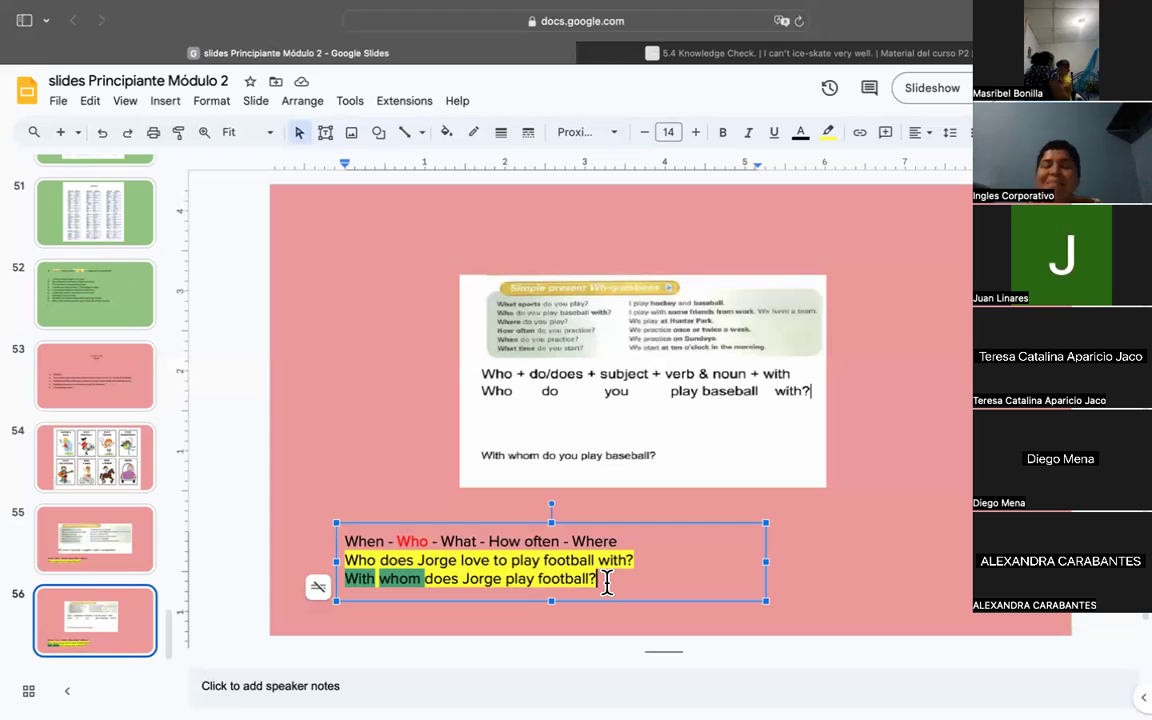
pyautogui.click(418, 492)
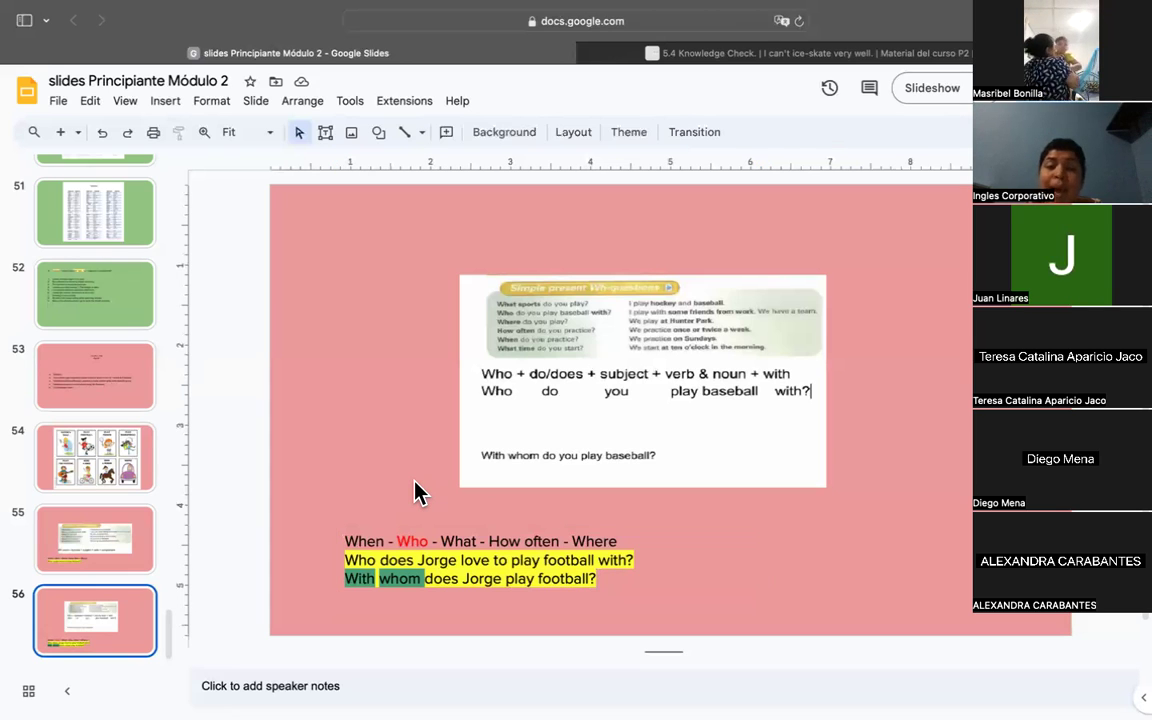